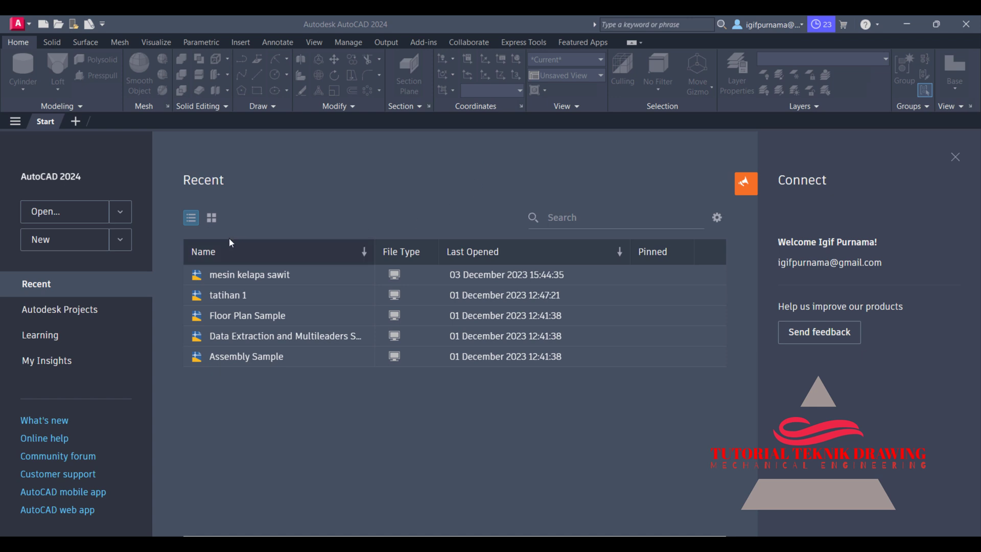
Create a new blank drawing, Drawing7, from the Start tab.
click(48, 240)
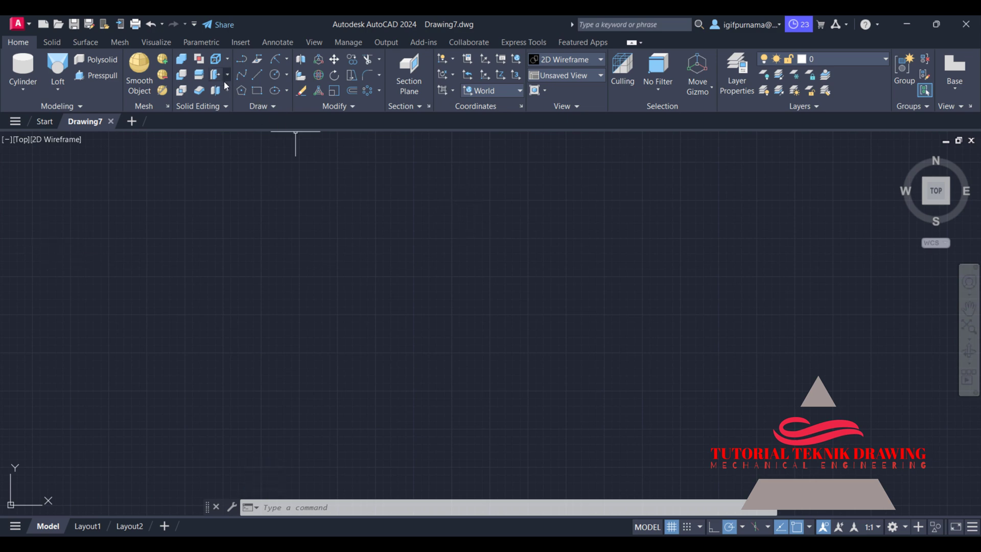
Draw a radius-50 circle and zoom to fit it in view.
click(275, 75)
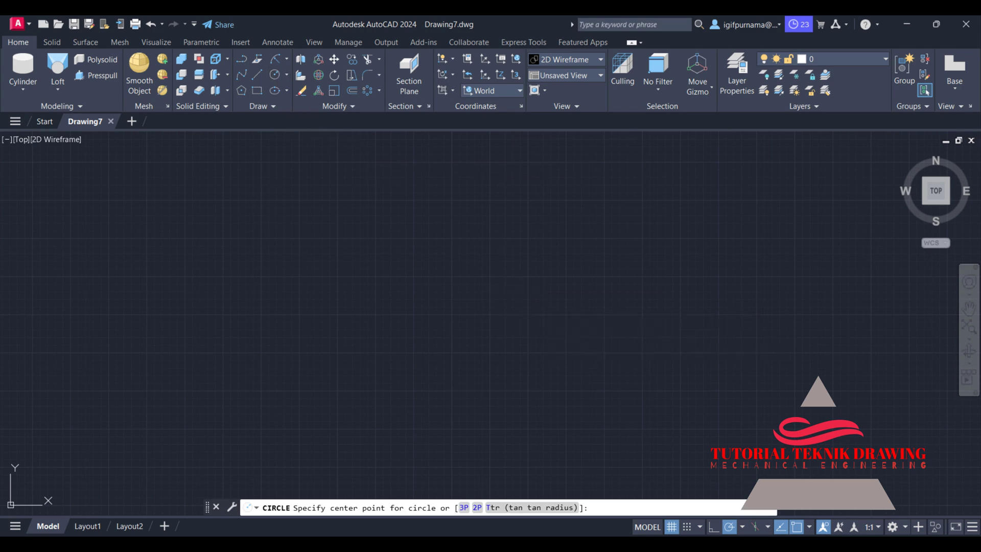
click(504, 305)
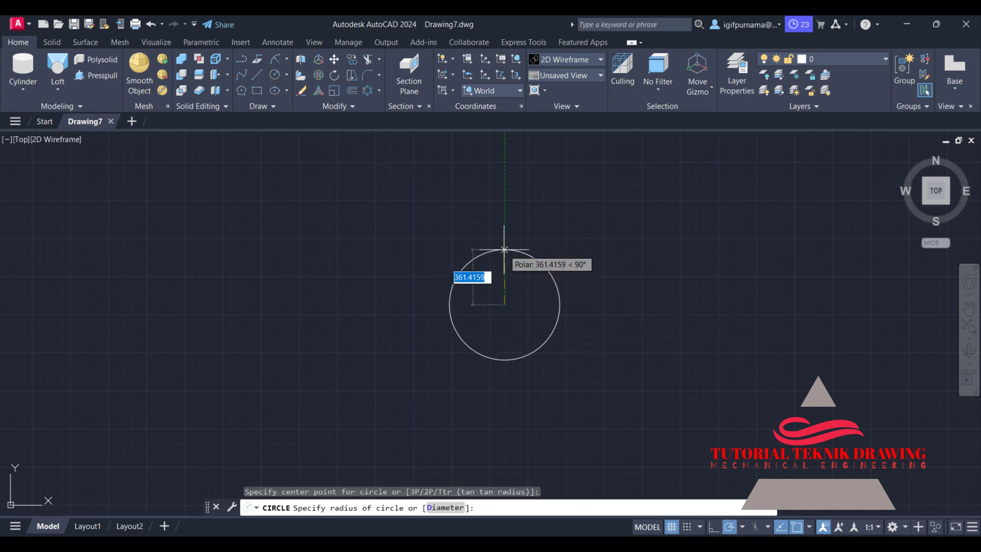
key(BackSpace)
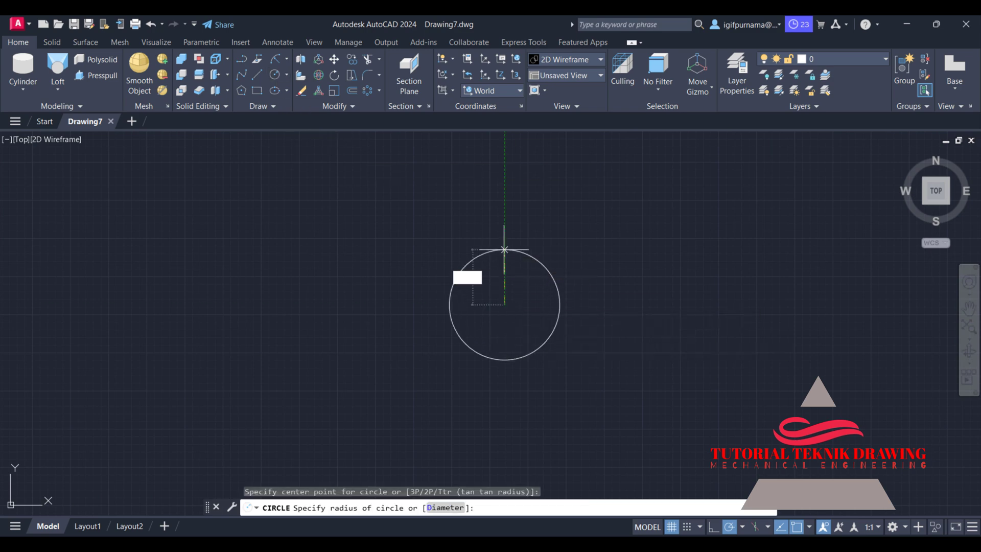
text(50)
key(Return)
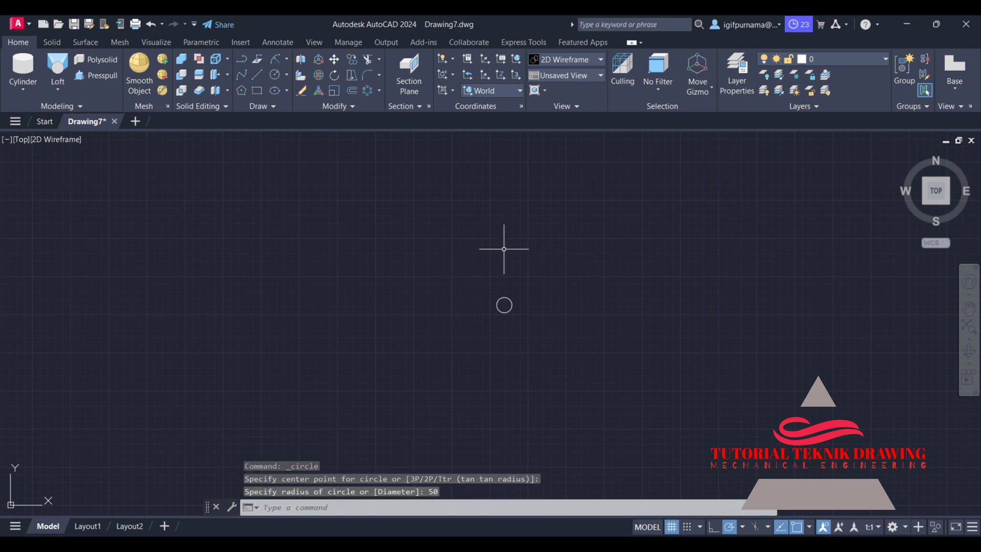
click(936, 190)
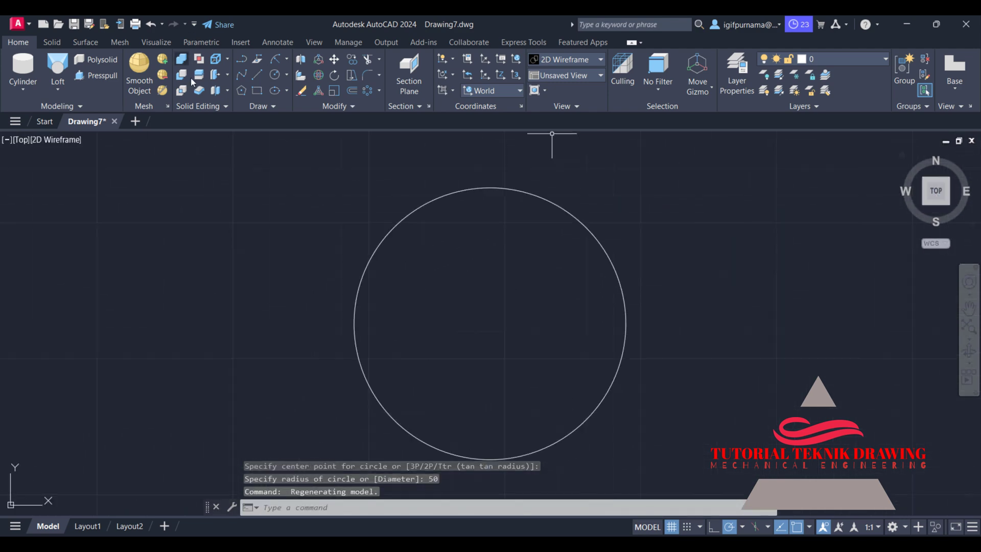
Add two concentric circles of radius 30 and 34 on the same centre.
click(275, 78)
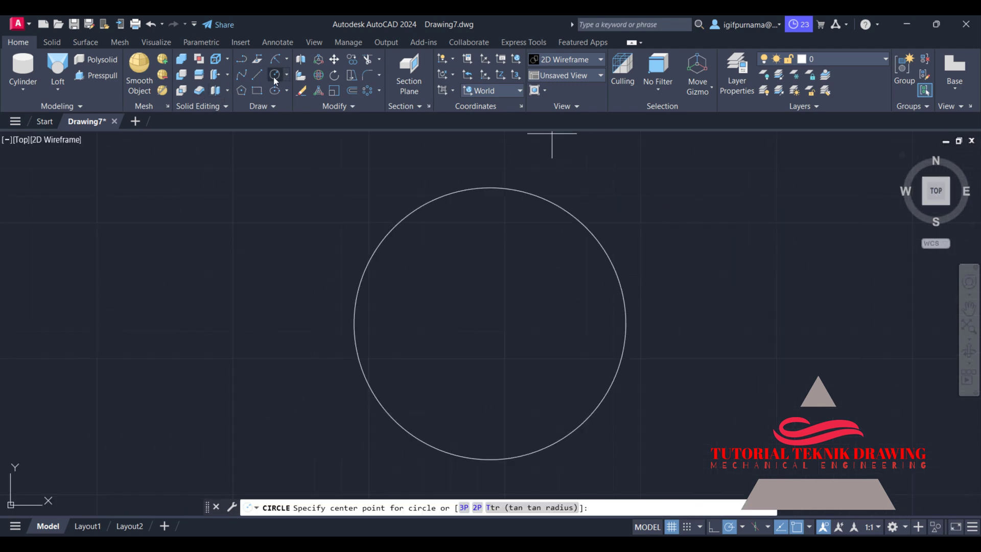
click(490, 323)
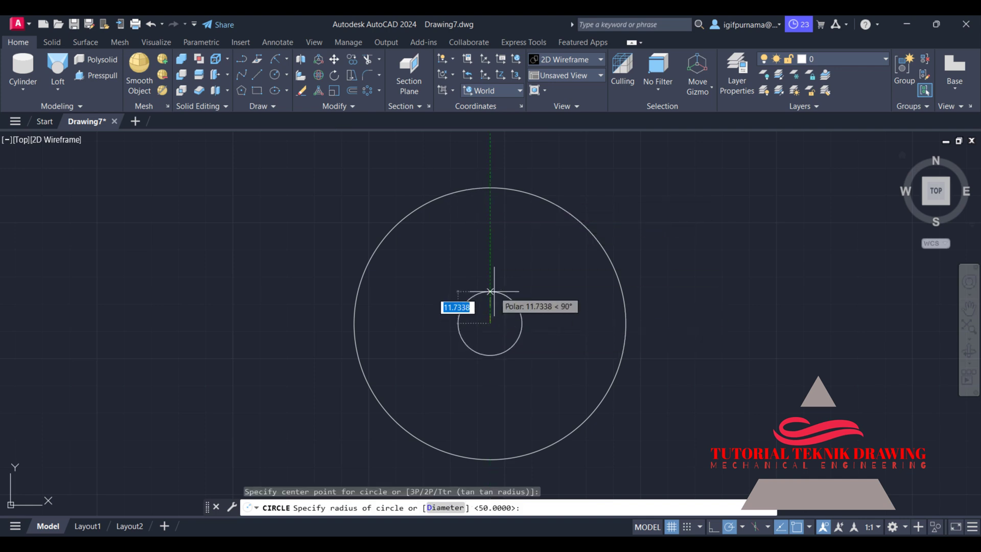
text(30)
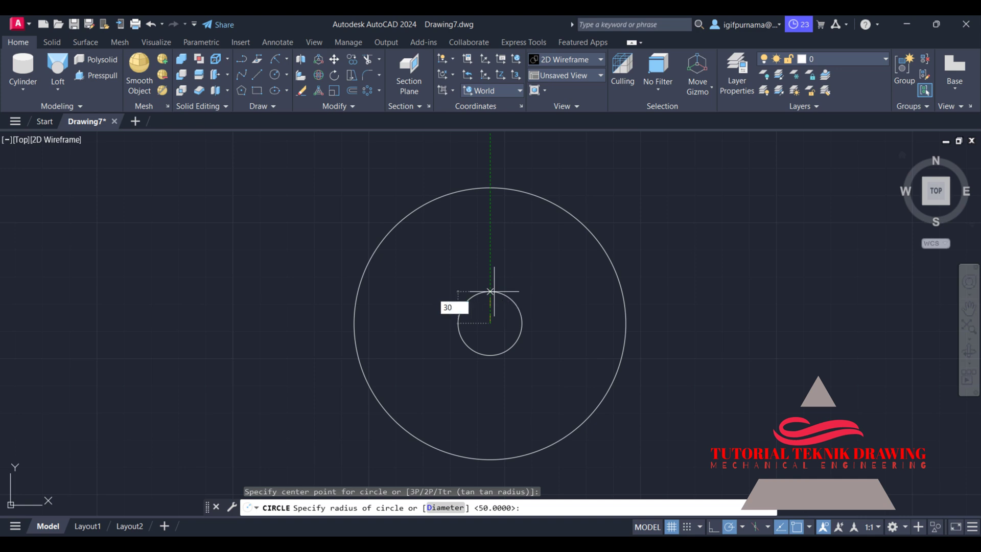
key(Return)
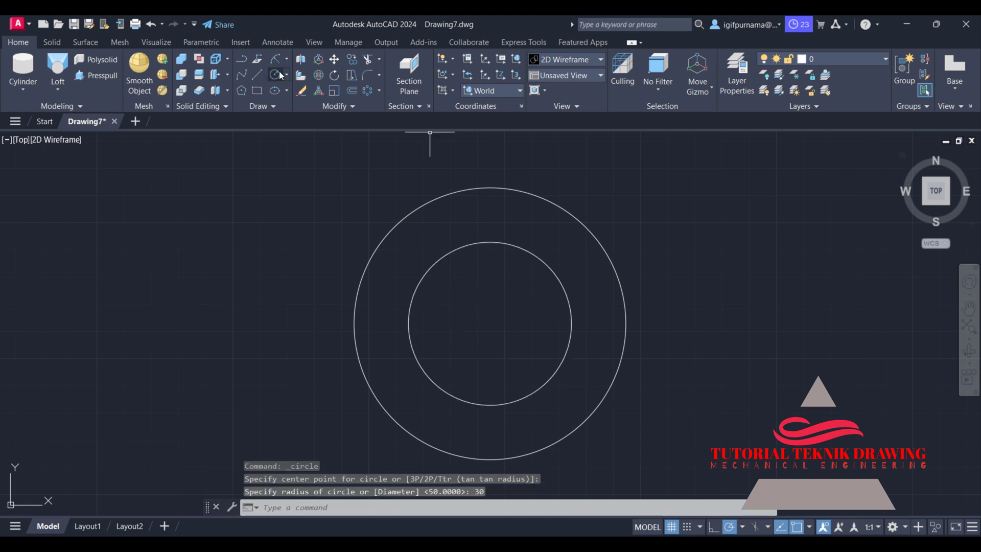
click(280, 76)
click(490, 324)
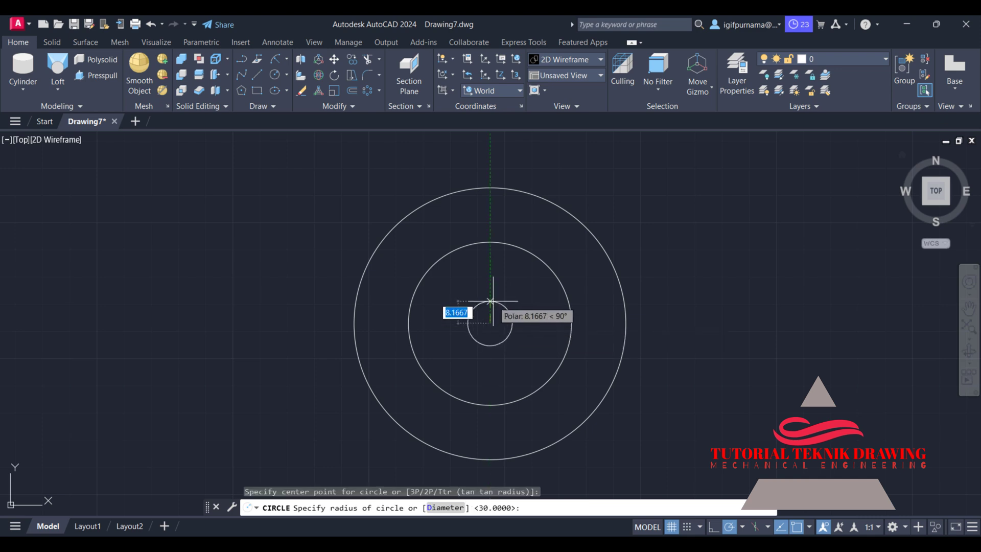
text(34)
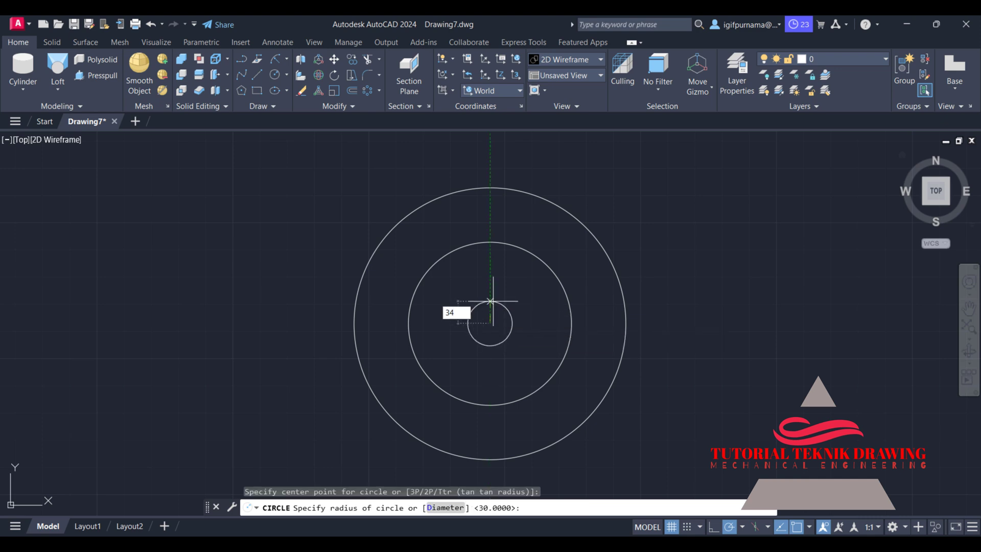
key(Return)
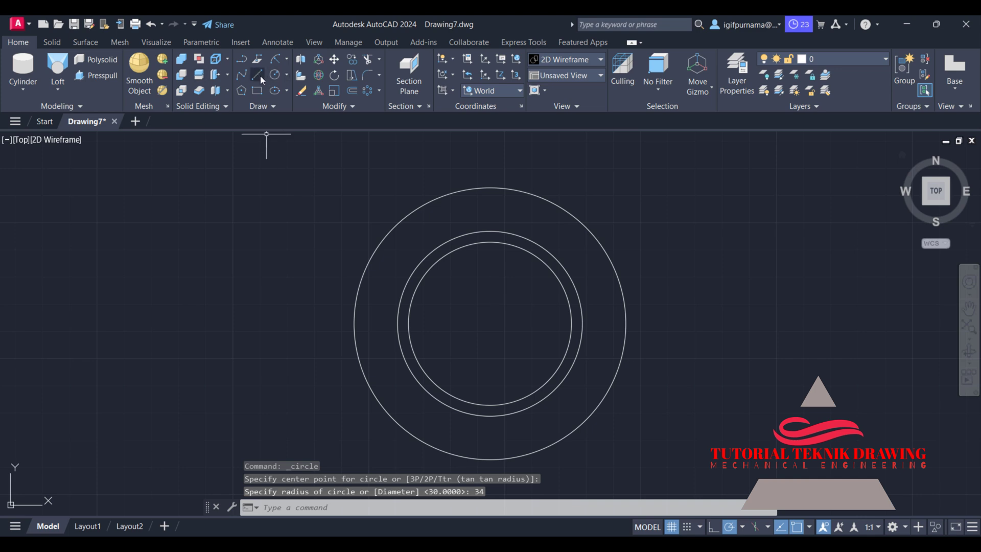
click(258, 76)
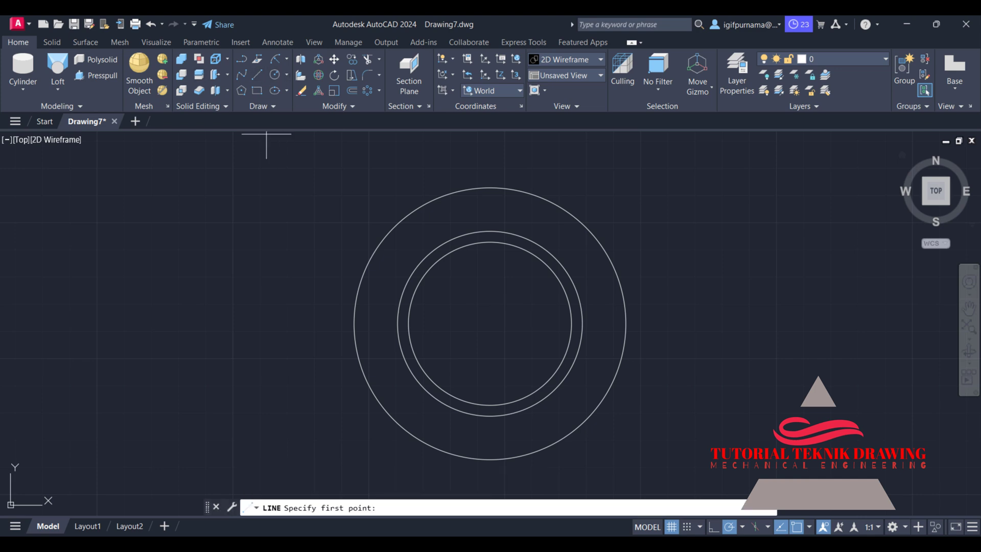
Draw a vertical centre line from the outer circle's top down to the centre.
click(490, 188)
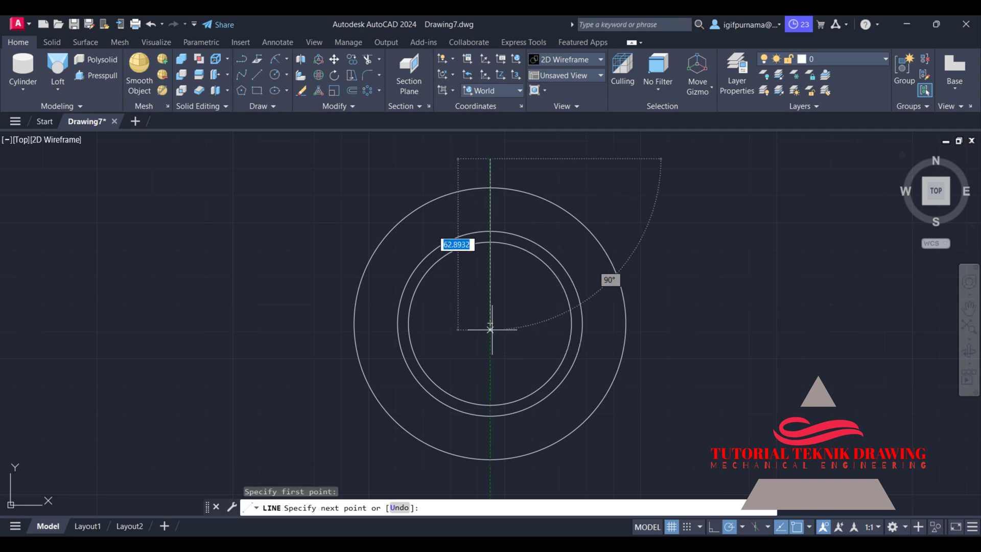
click(490, 329)
key(Return)
scroll(513, 184, up, 4)
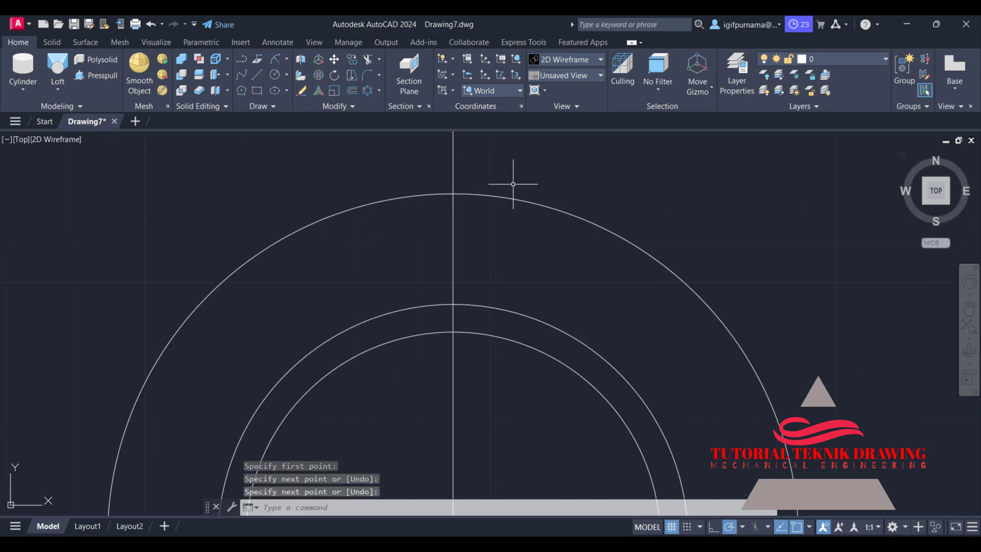
scroll(513, 183, down, 2)
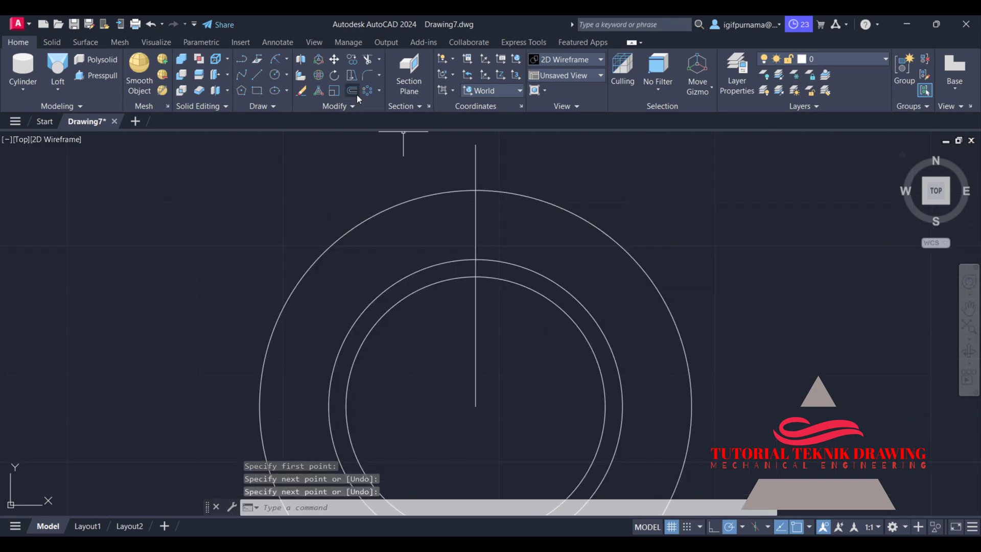
Copy the vertical line 10 units to the left and right.
click(352, 62)
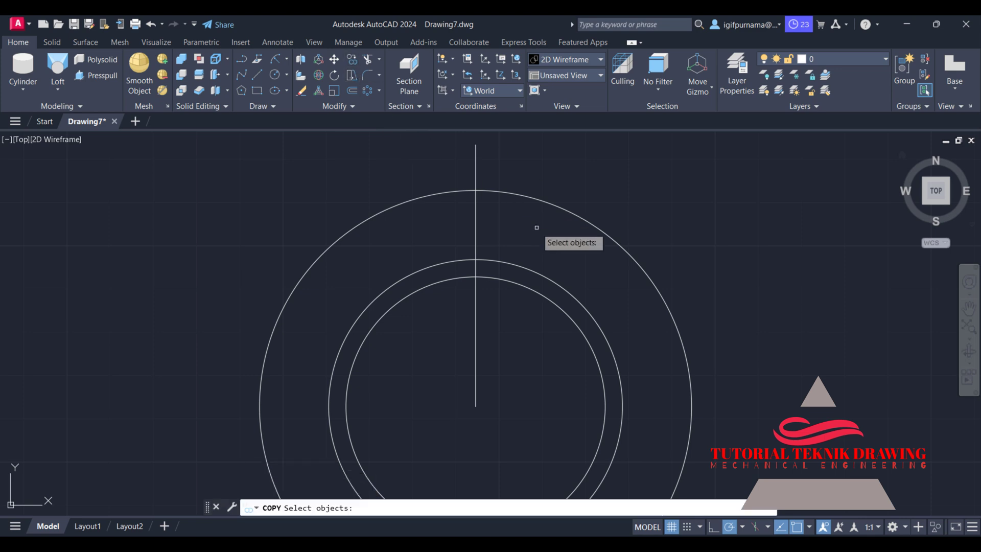
click(536, 226)
click(465, 220)
key(Return)
click(549, 234)
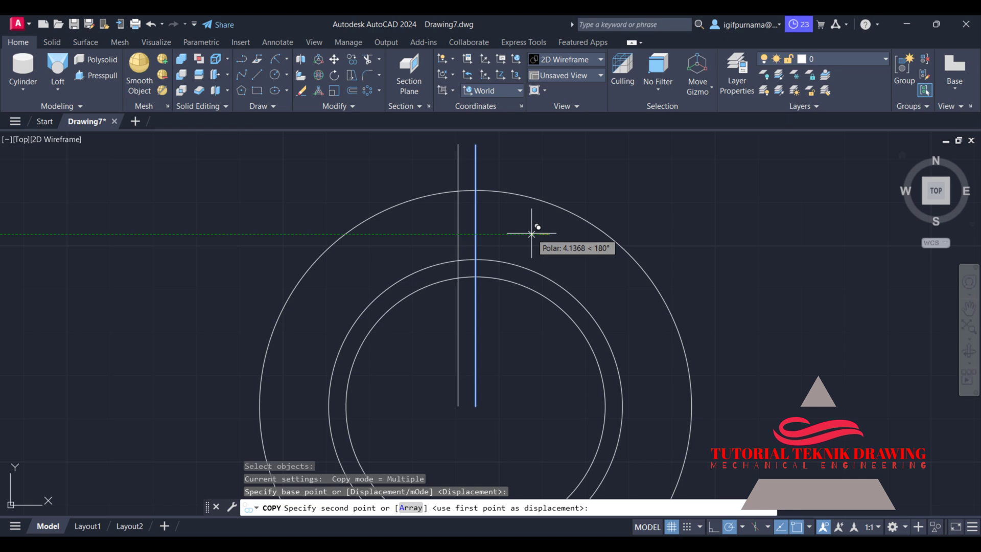
text(1)
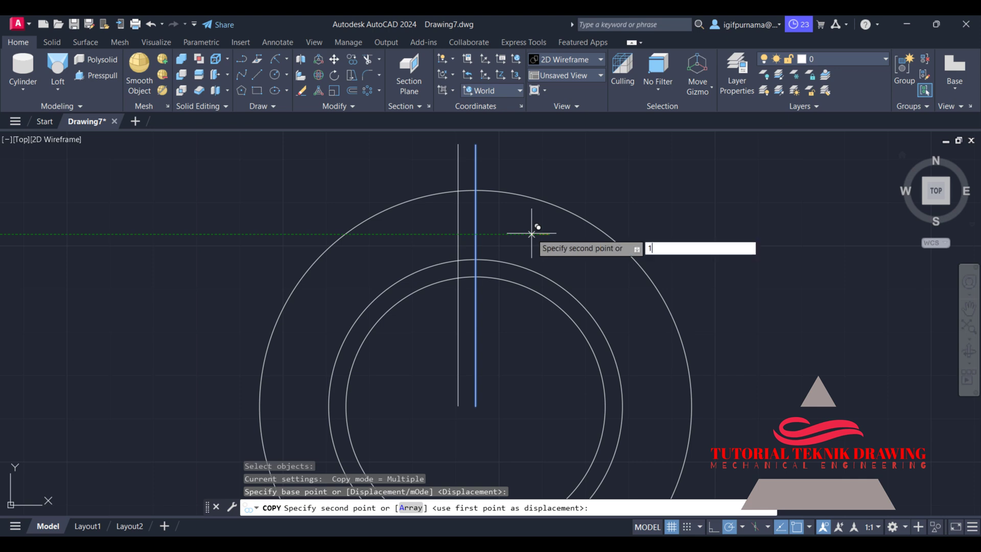
text(0)
key(Return)
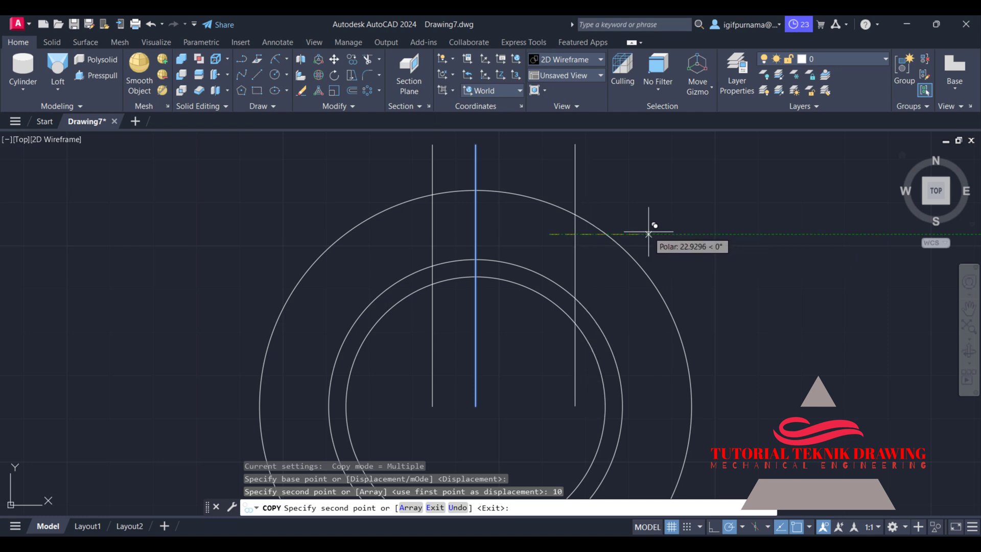
text(10)
key(Return)
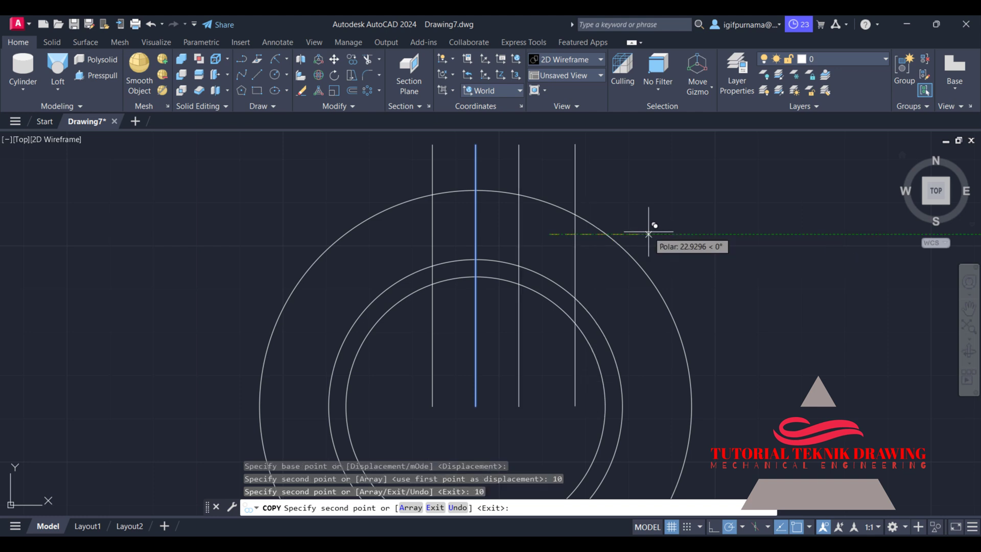
key(Return)
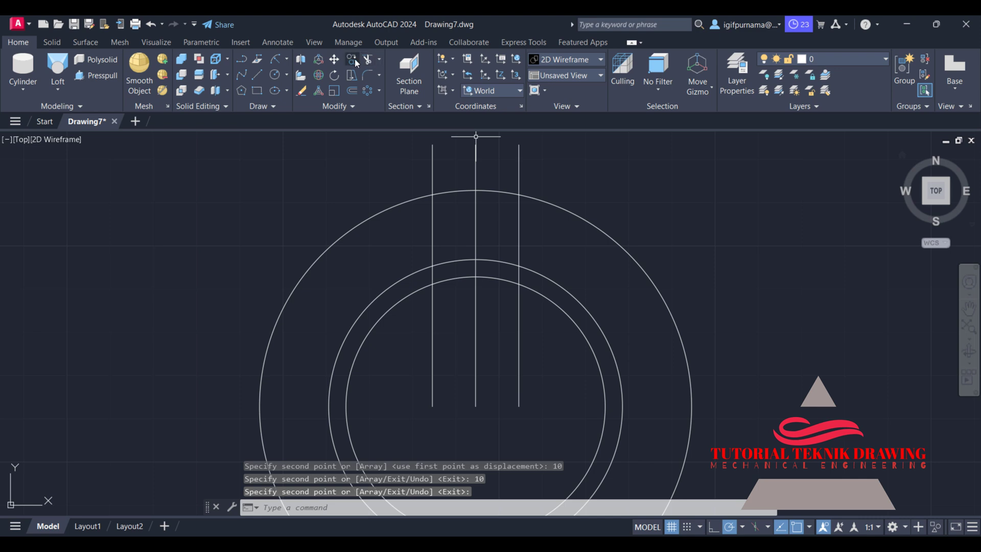
Copy the middle line 4 units to either side as inner guide lines.
click(352, 59)
drag(490, 232, 471, 224)
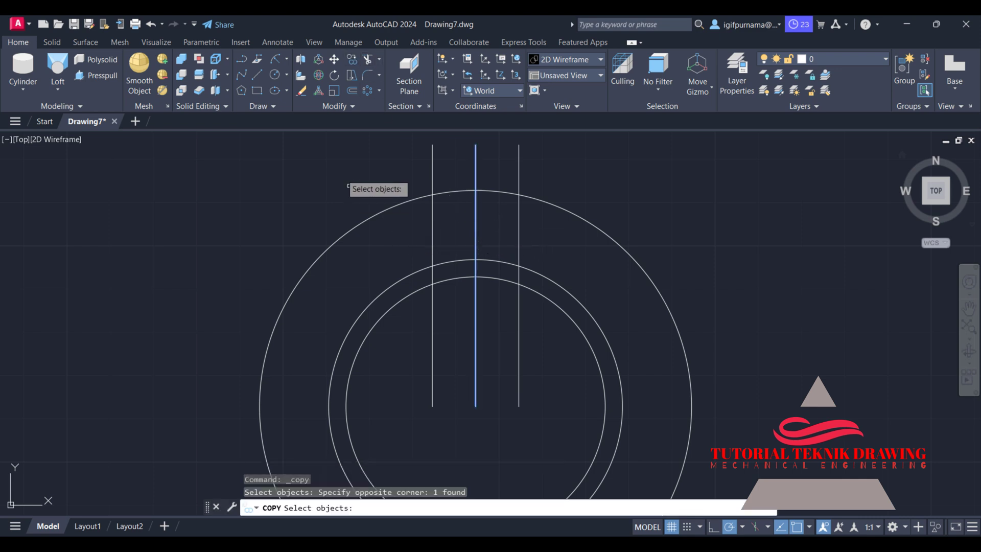
key(Return)
click(391, 250)
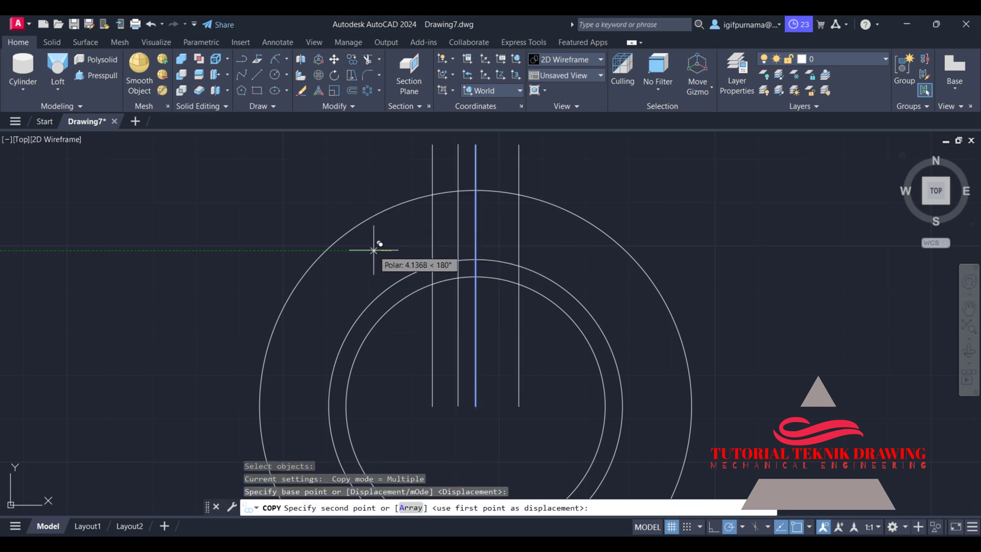
text(5)
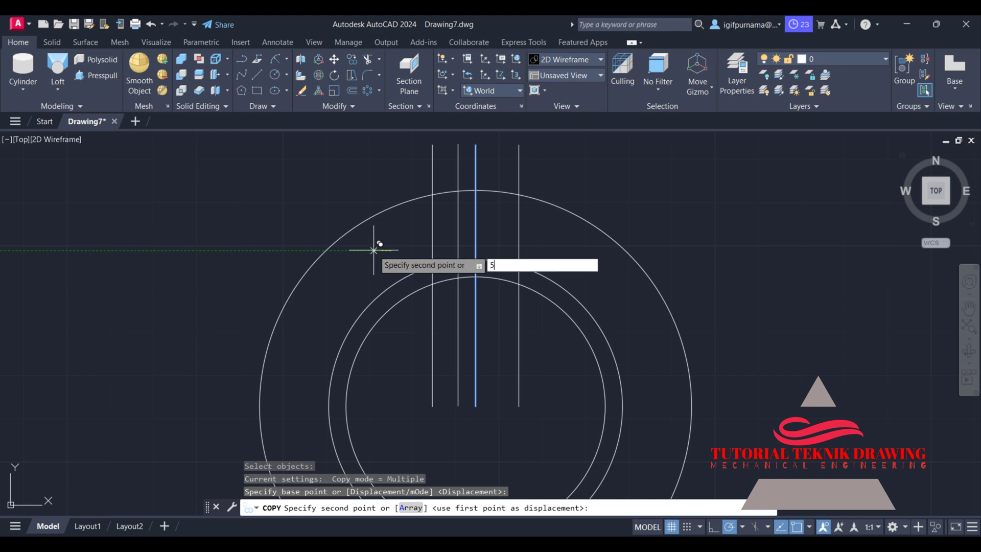
key(BackSpace)
text(4)
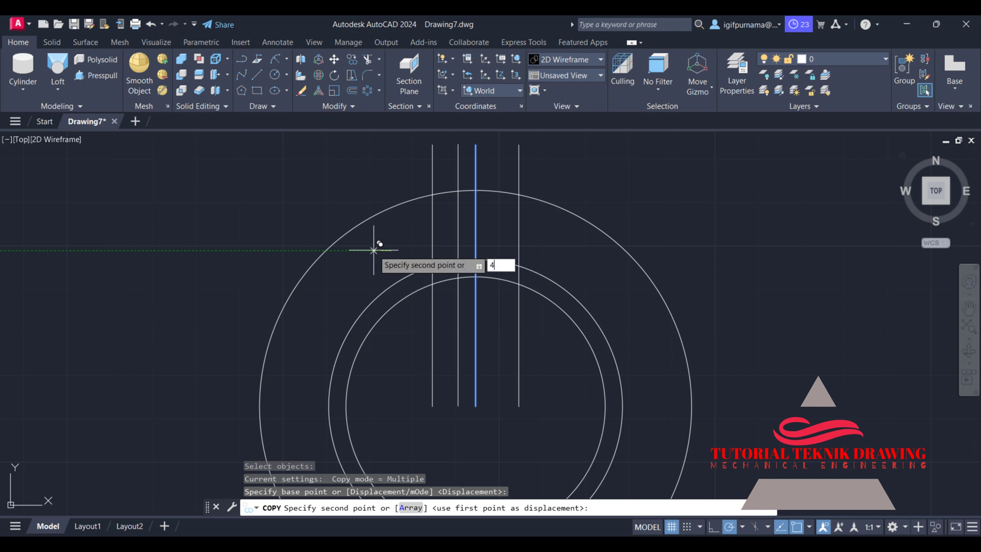
key(Return)
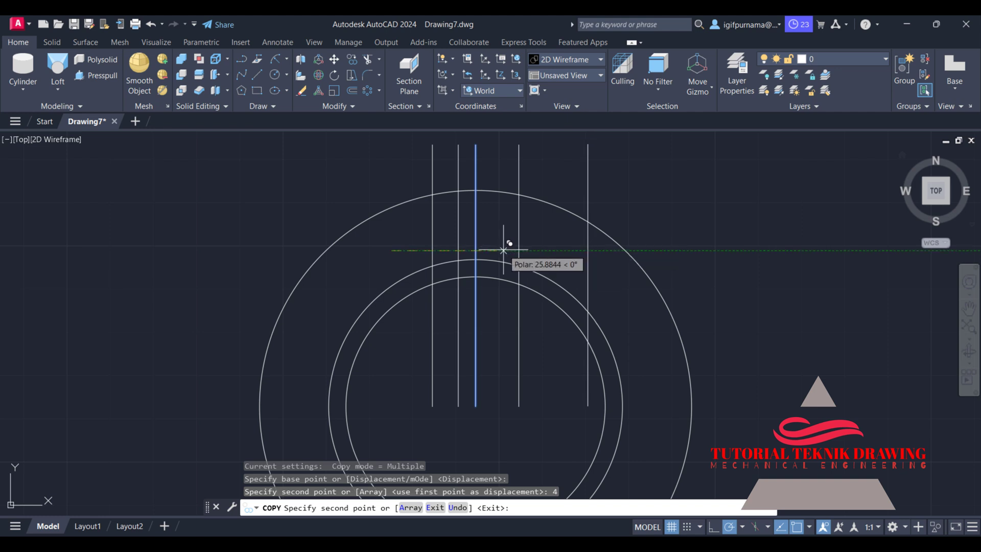
text(4)
key(Return)
key(Return)
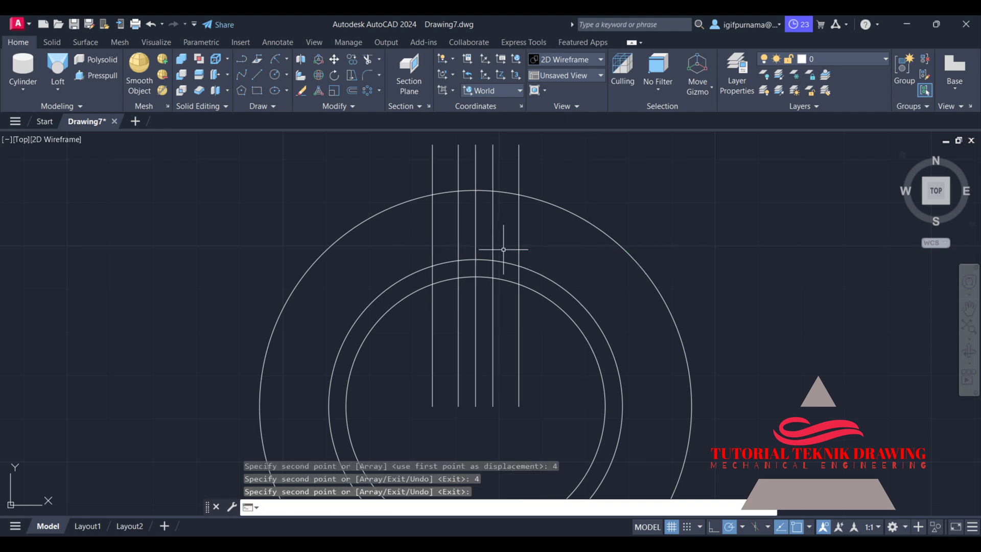
scroll(504, 250, up, 3)
scroll(512, 208, down, 1)
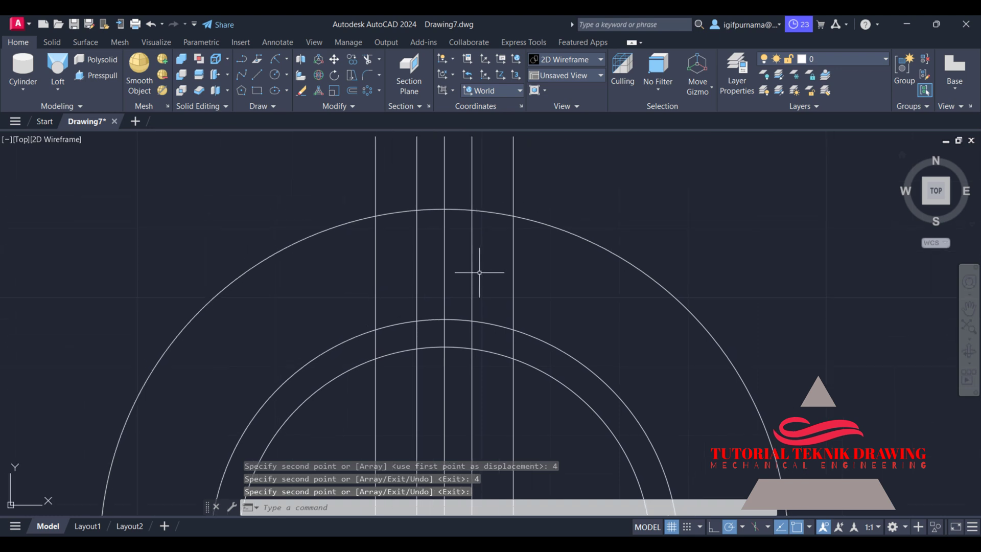
Draw a Start-End-Radius arc of radius 30 from the outer circle to the leftmost guide line.
click(287, 60)
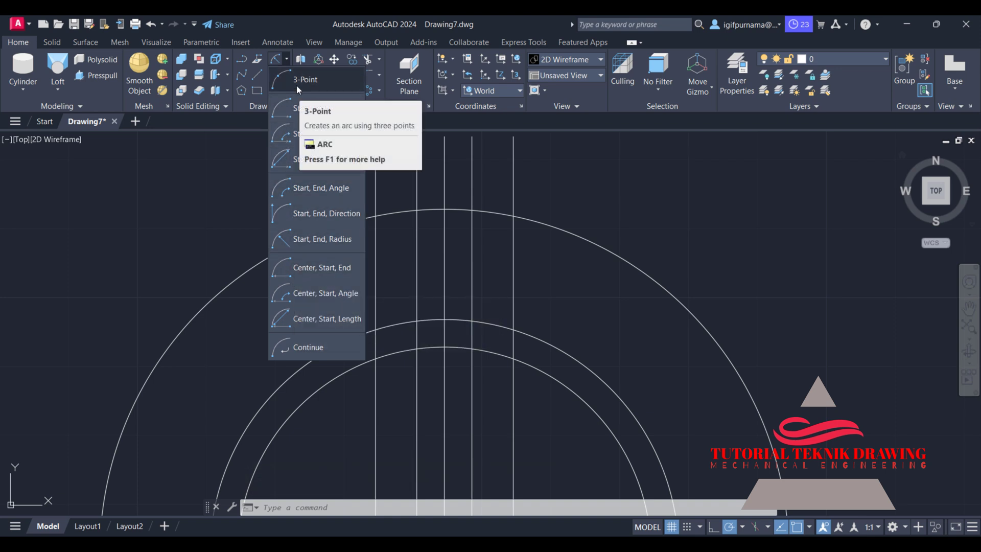
click(305, 239)
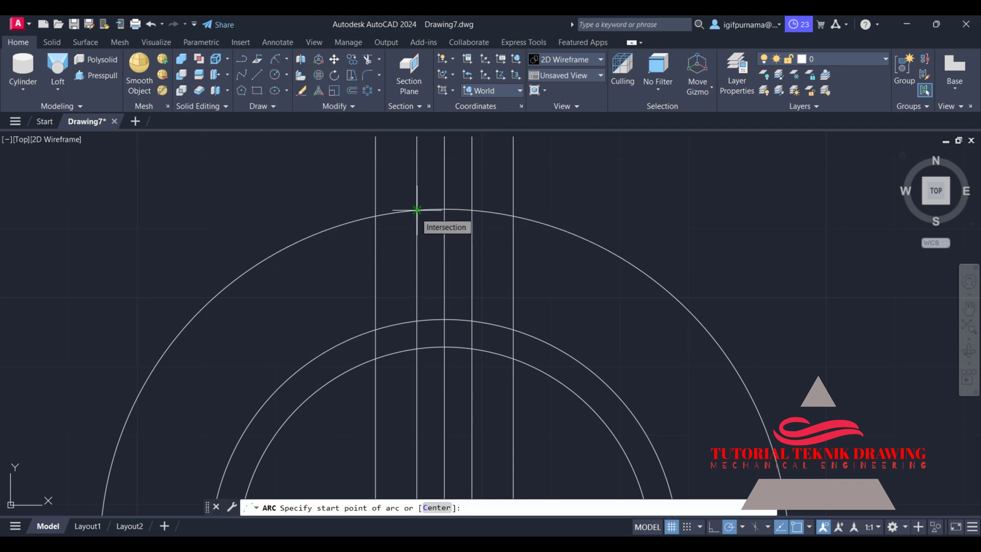
click(417, 210)
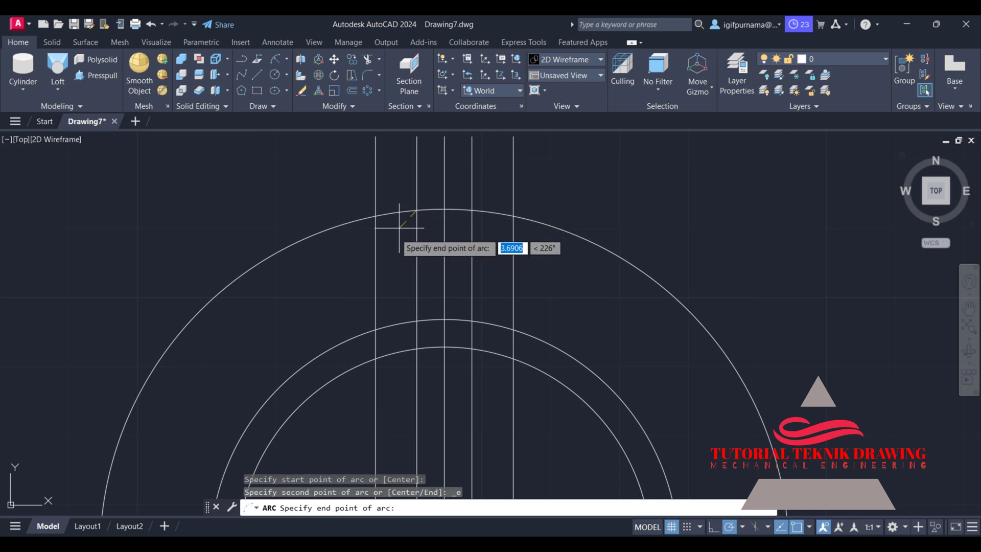
click(376, 329)
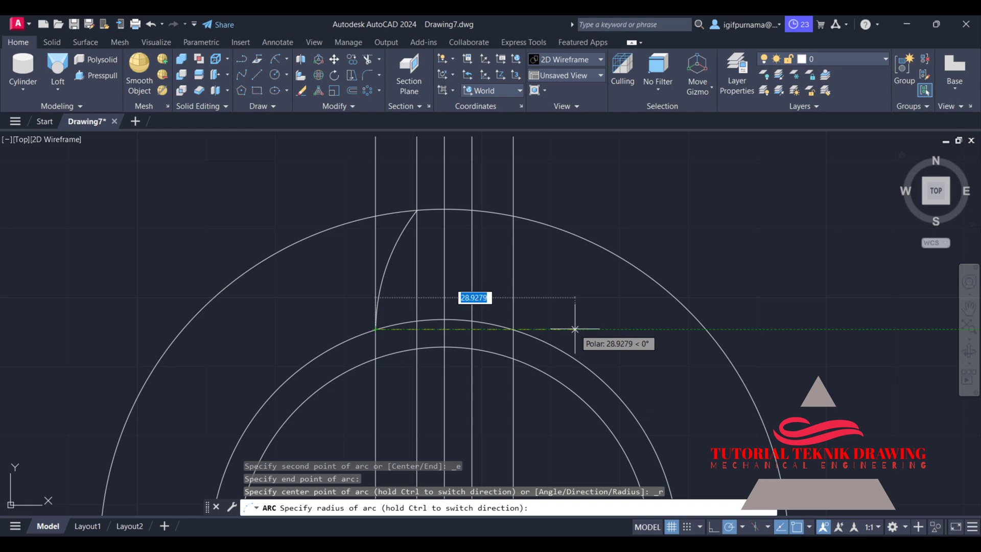
text(30)
key(Return)
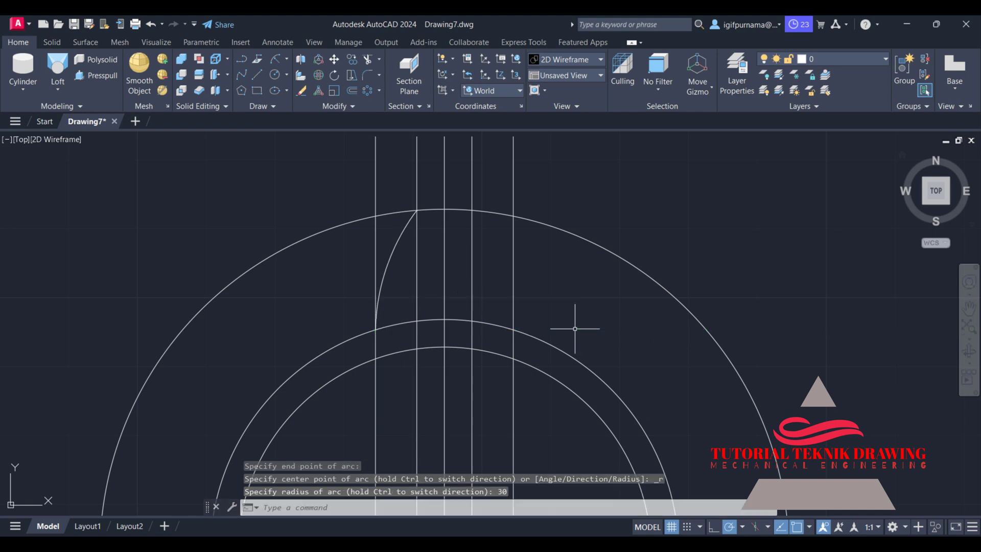
Mirror the flank arc about the vertical centre line, keeping the original.
click(355, 110)
click(367, 121)
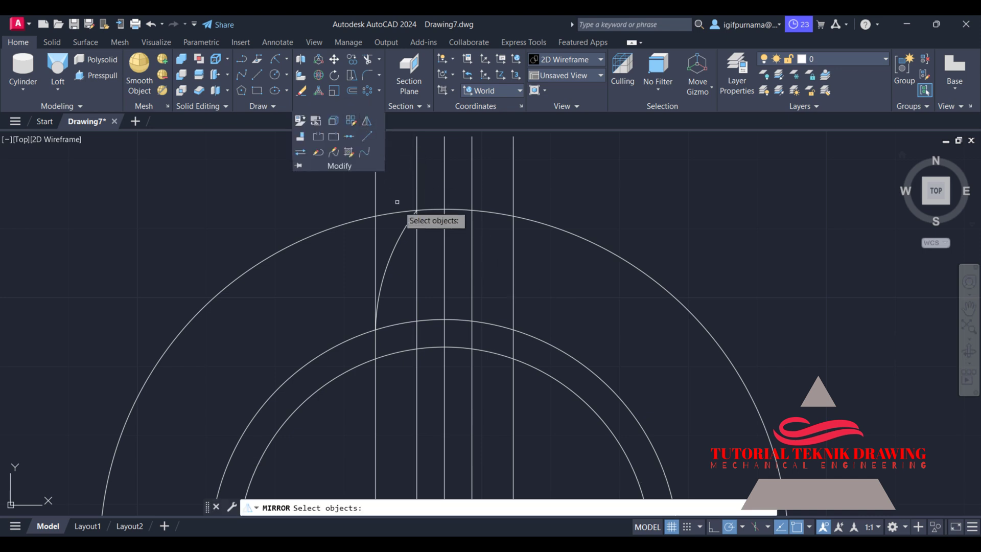
click(398, 242)
key(Return)
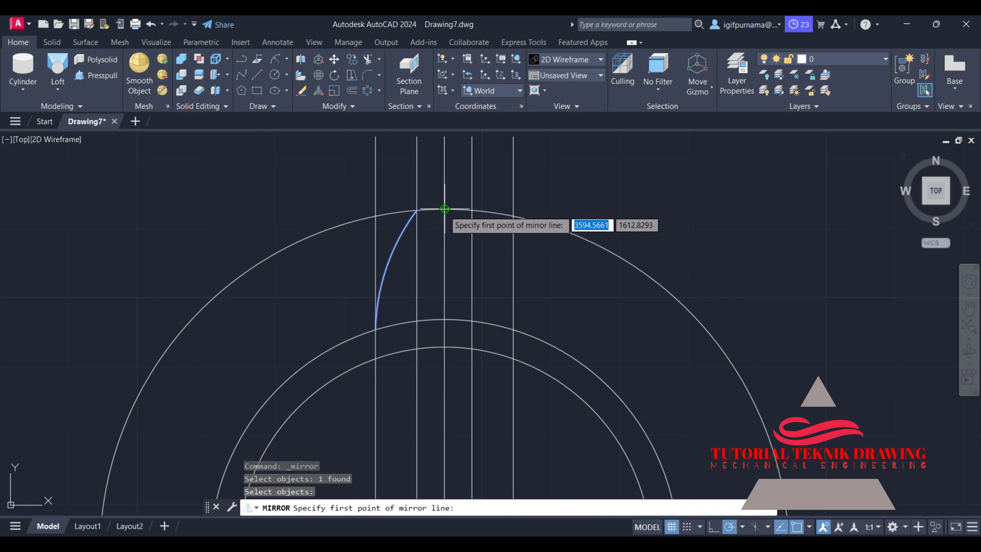
click(445, 208)
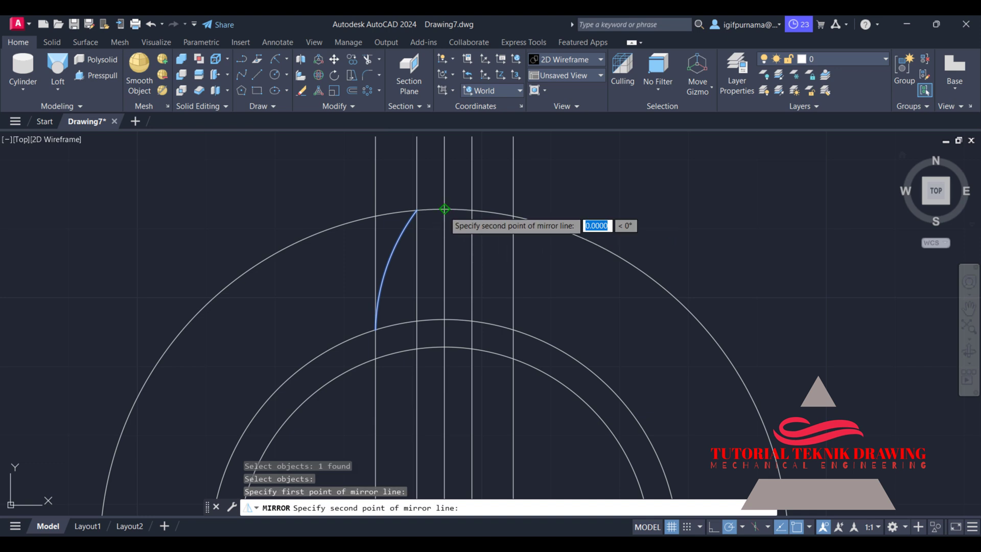
click(445, 344)
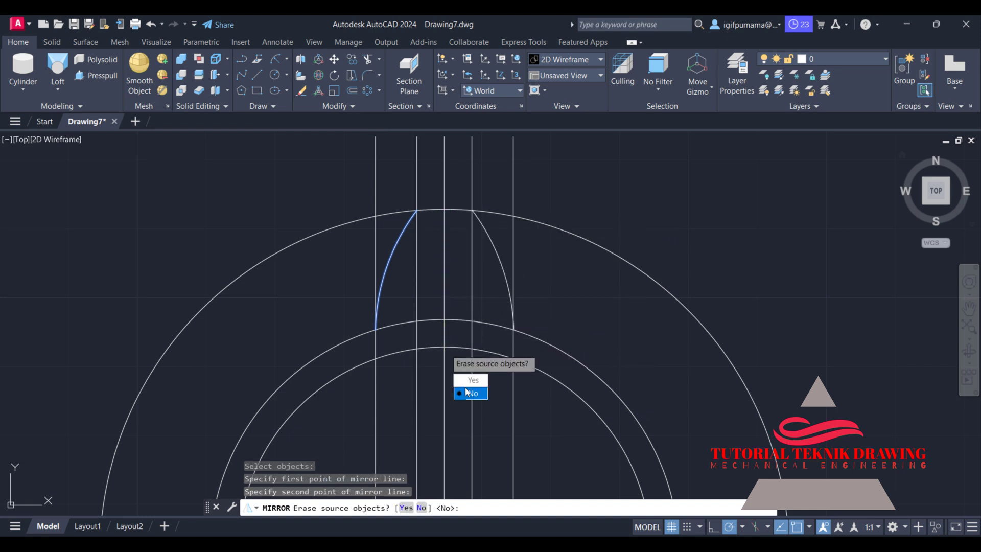
key(Return)
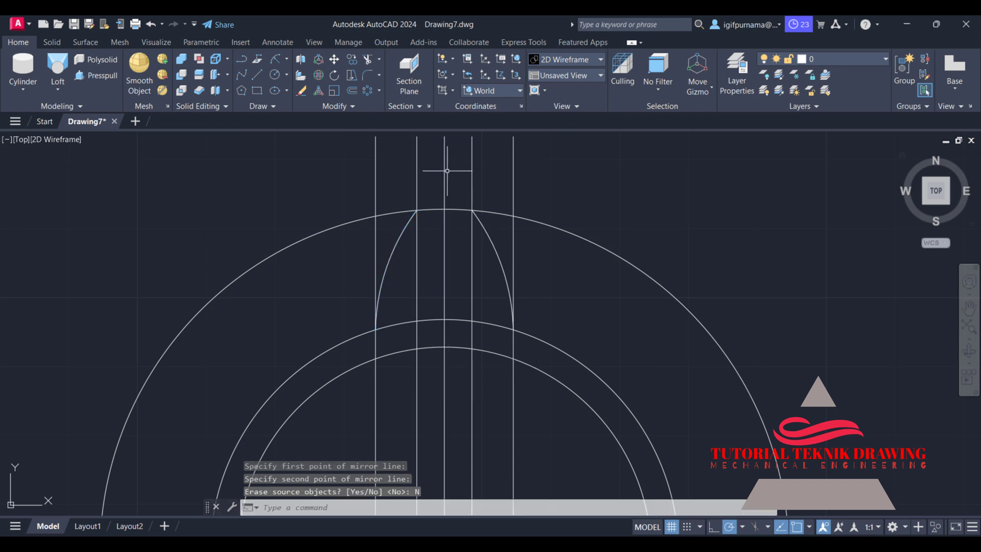
Trim the guide lines and outer circle pieces around the tooth, then start erasing leftovers.
click(367, 58)
click(514, 233)
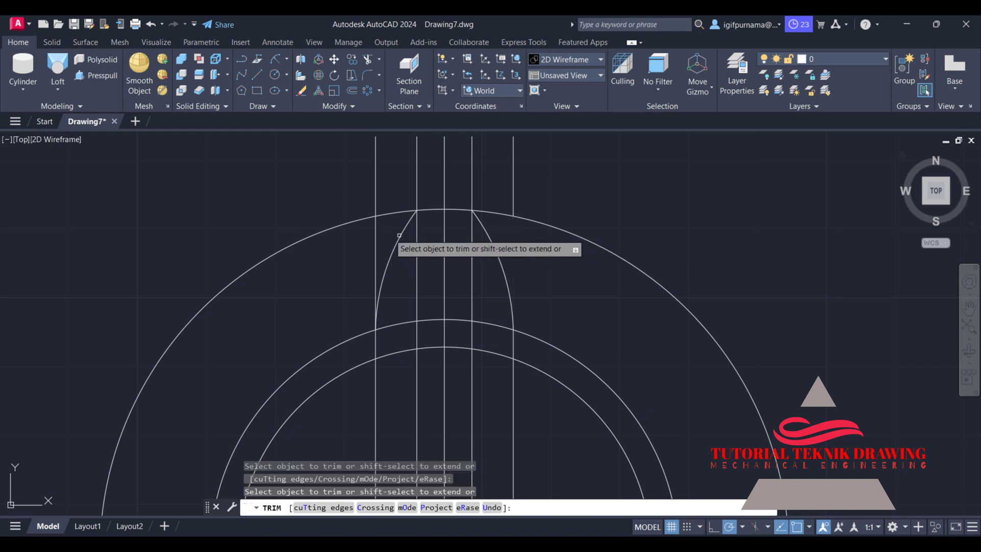
click(377, 226)
click(392, 205)
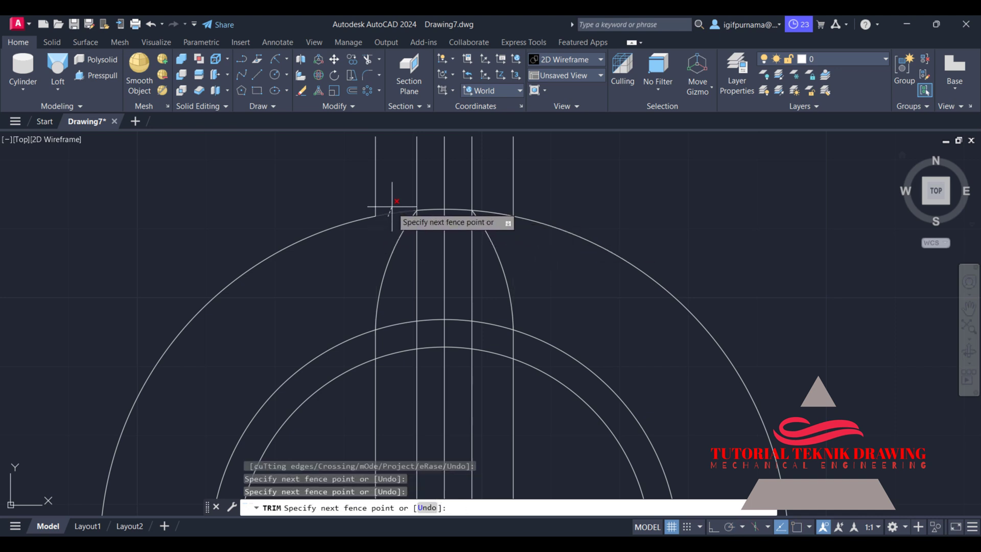
click(493, 209)
key(Return)
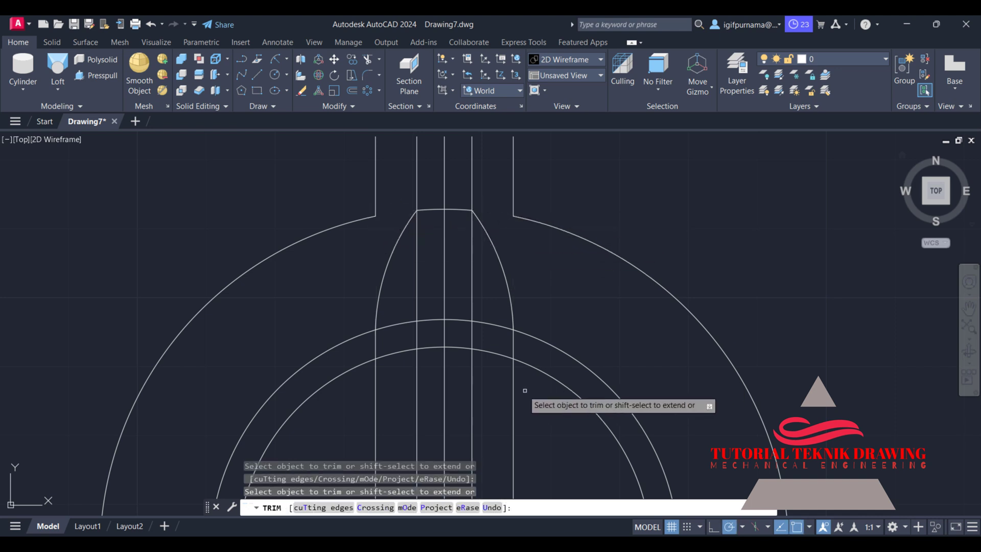
click(514, 385)
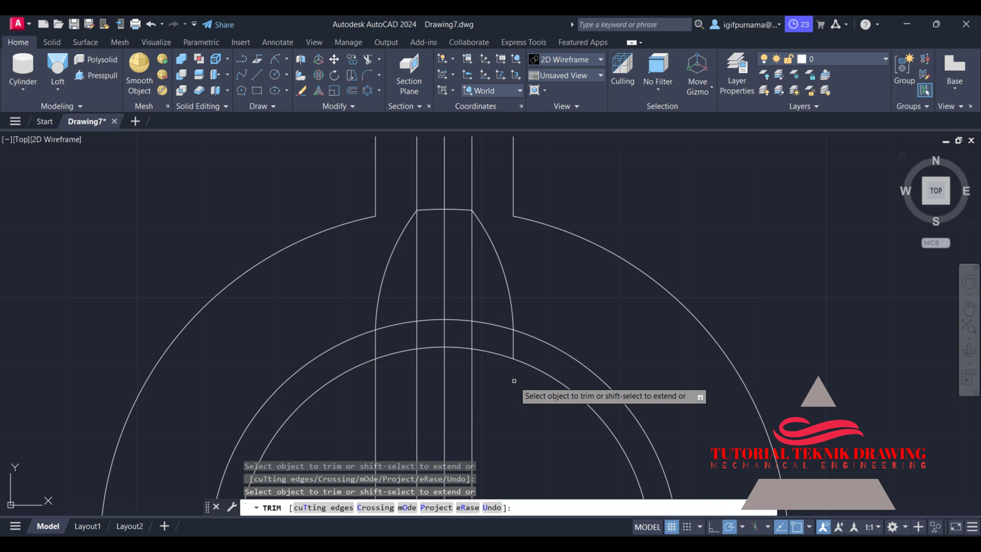
click(375, 379)
right_click(353, 229)
click(362, 236)
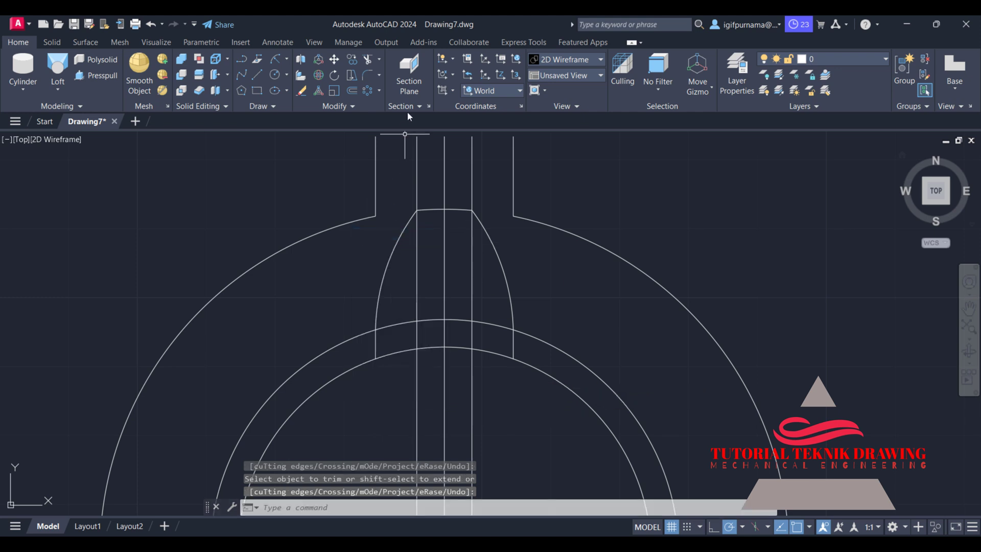
click(302, 91)
click(559, 246)
Erase the leftover vertical guide lines and outer circle arc, then zoom to the outline.
click(488, 138)
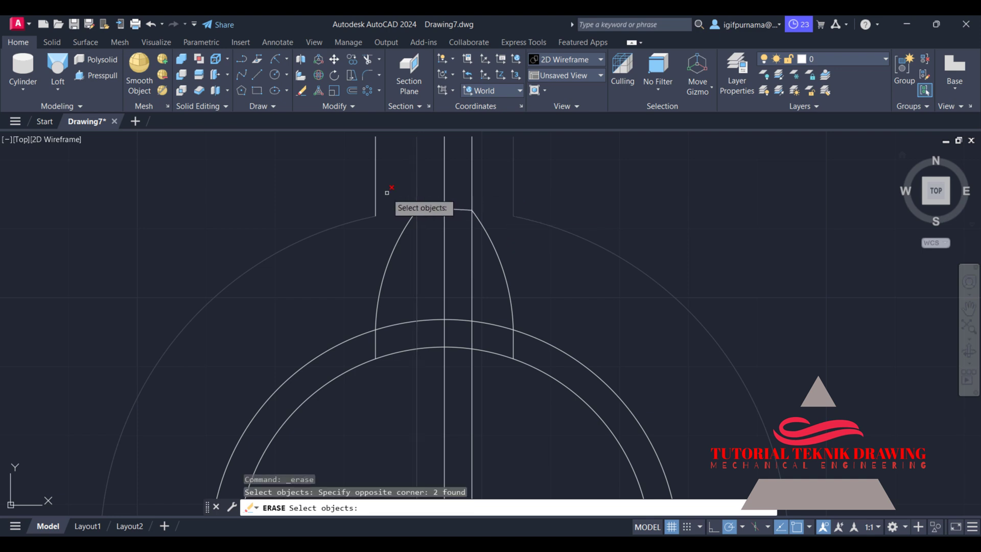
click(387, 192)
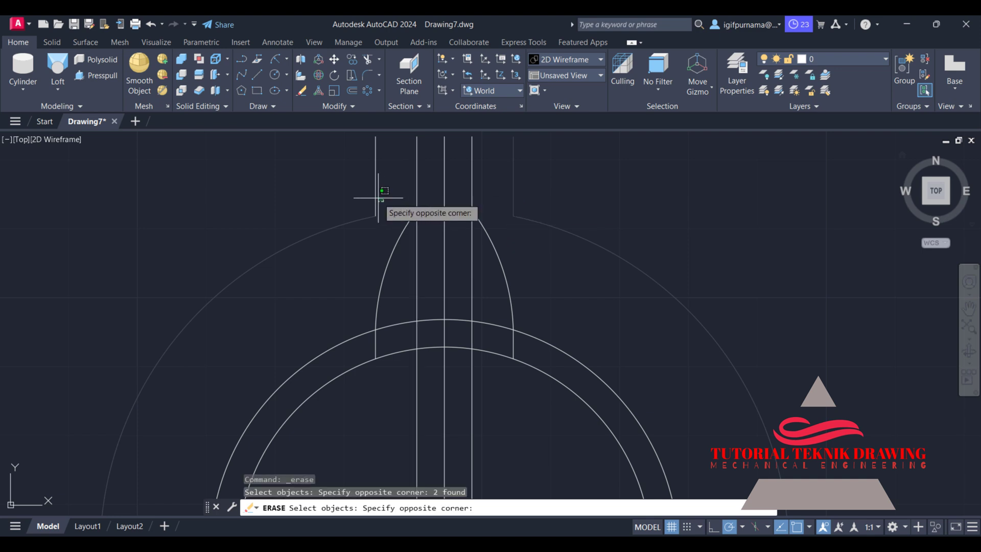
click(423, 188)
click(407, 182)
click(506, 164)
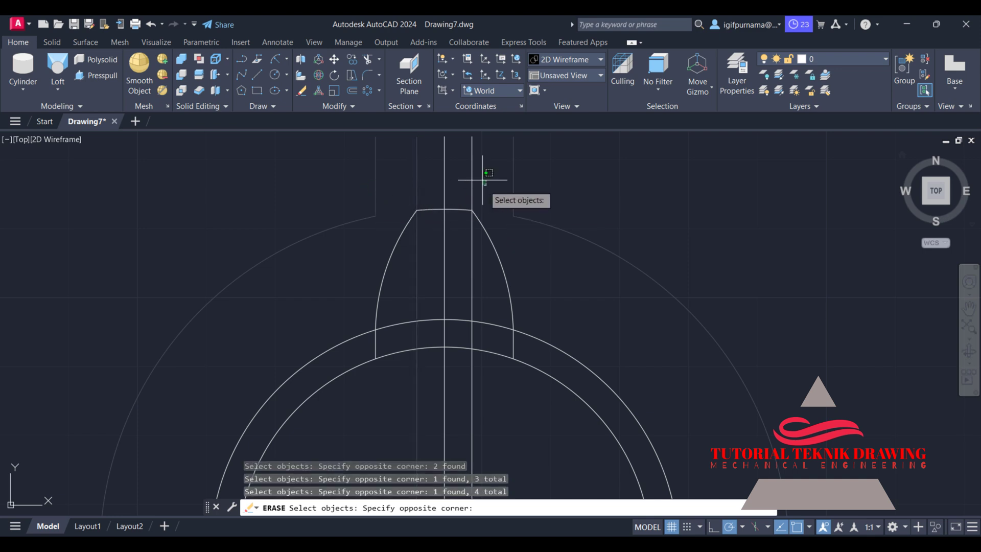
click(465, 182)
click(435, 186)
click(540, 335)
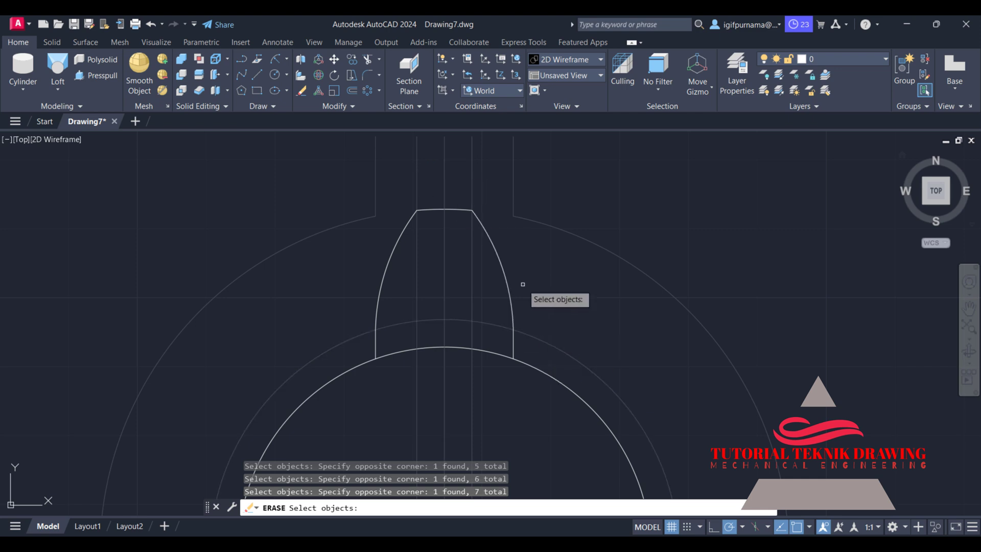
key(Return)
click(936, 191)
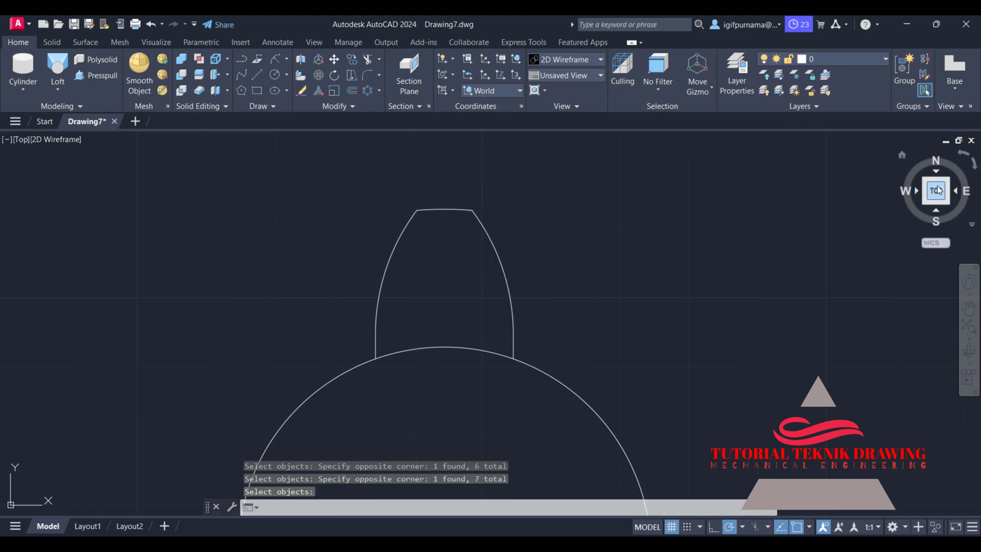
scroll(537, 176, up, 5)
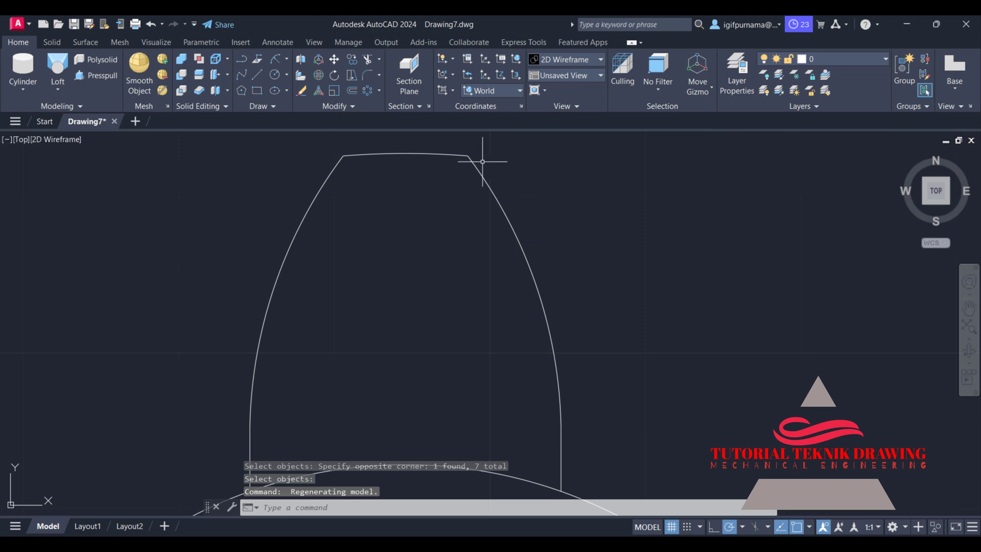
Fillet the tooth's top-right corner with radius 3.
click(369, 76)
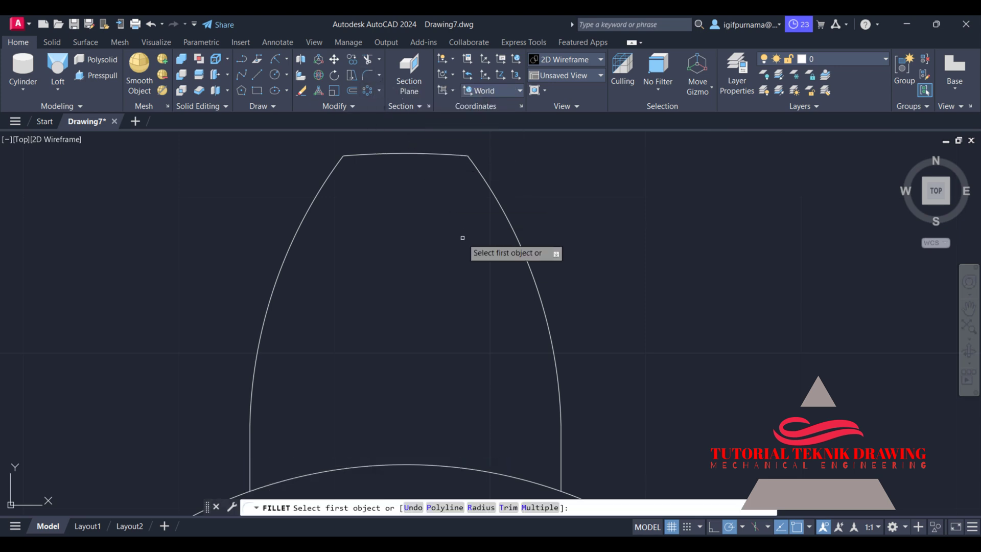
text(r)
key(Return)
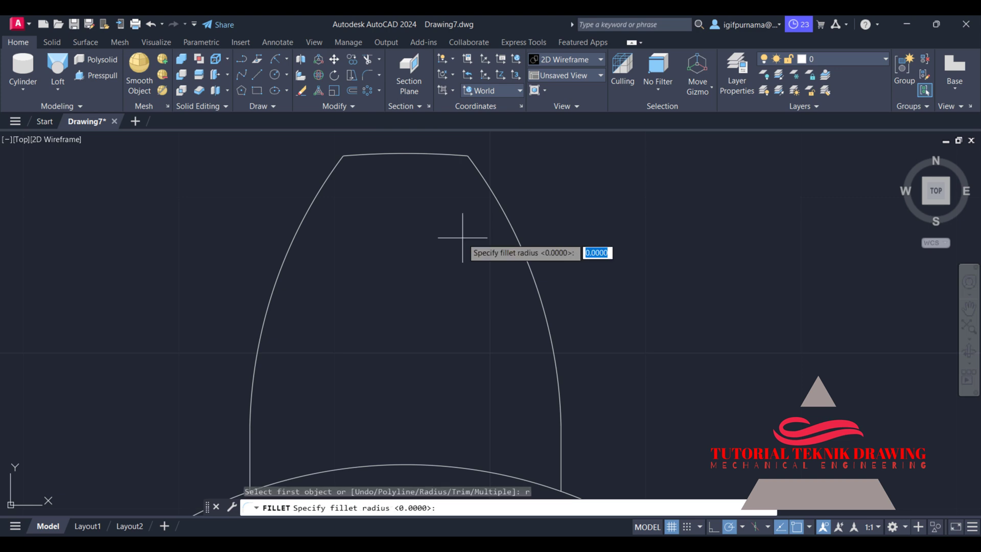
text(3)
key(Return)
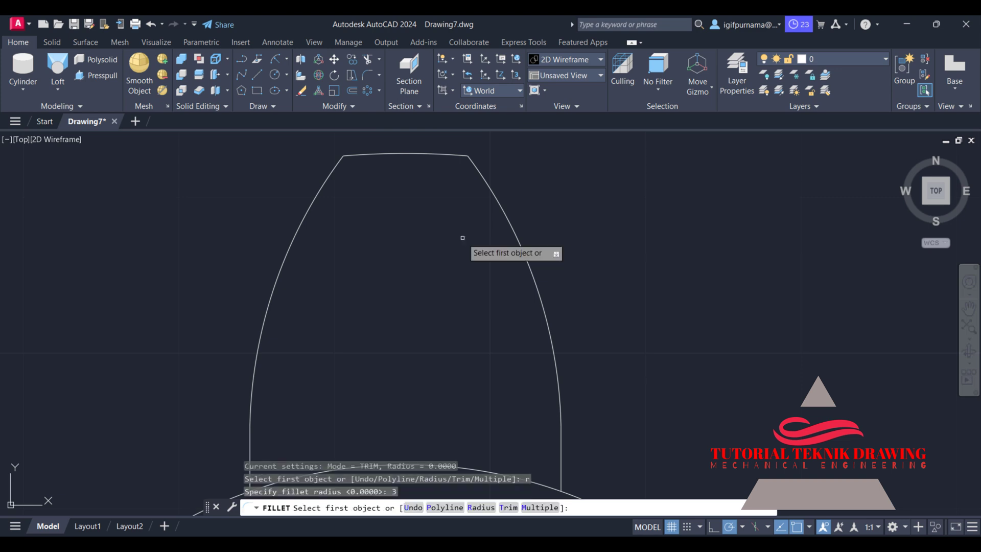
click(486, 179)
click(456, 161)
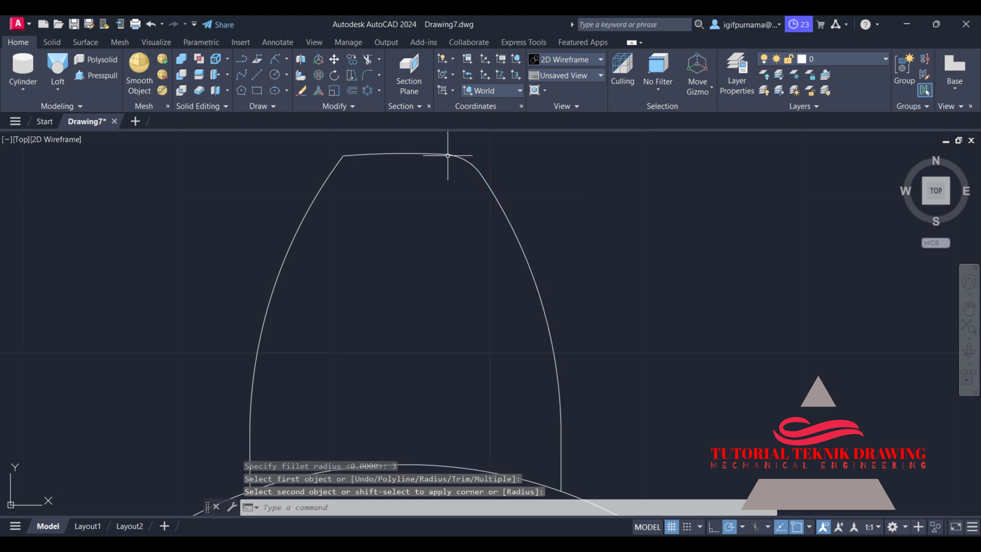
Fillet the top-left corner with radius 3 and bring the full circle into view.
key(Return)
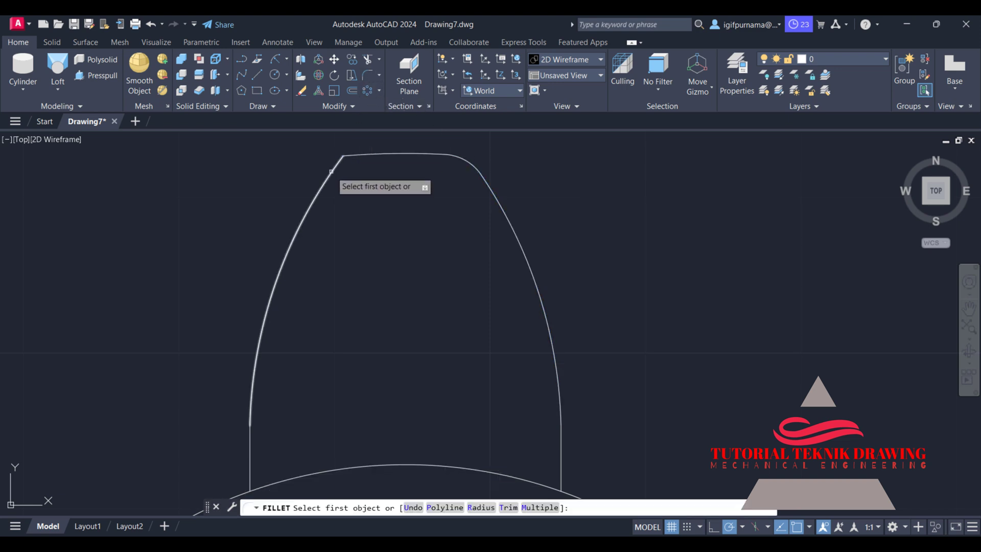
click(331, 177)
click(352, 155)
middle_drag(344, 221, 358, 147)
scroll(291, 308, up, 3)
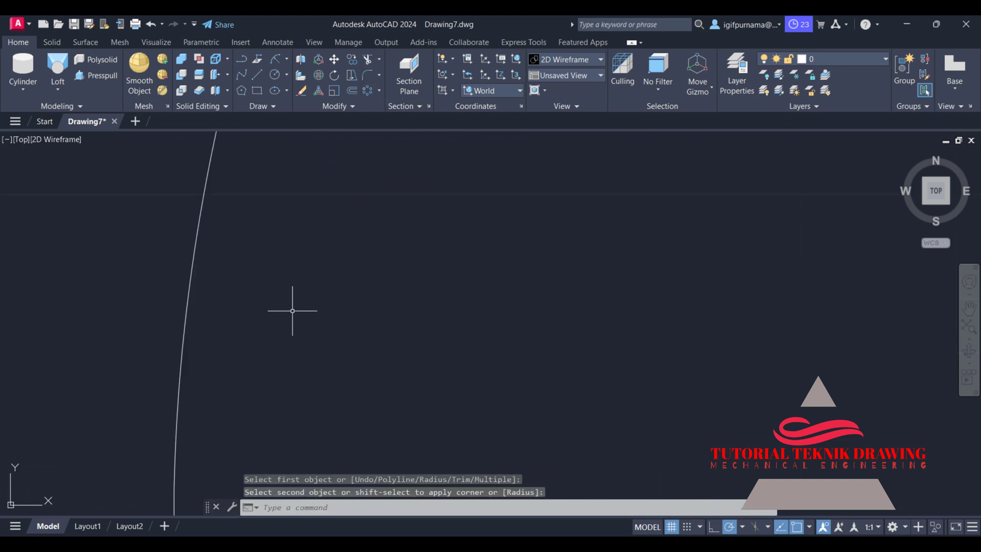
scroll(285, 308, down, 1)
scroll(276, 318, down, 5)
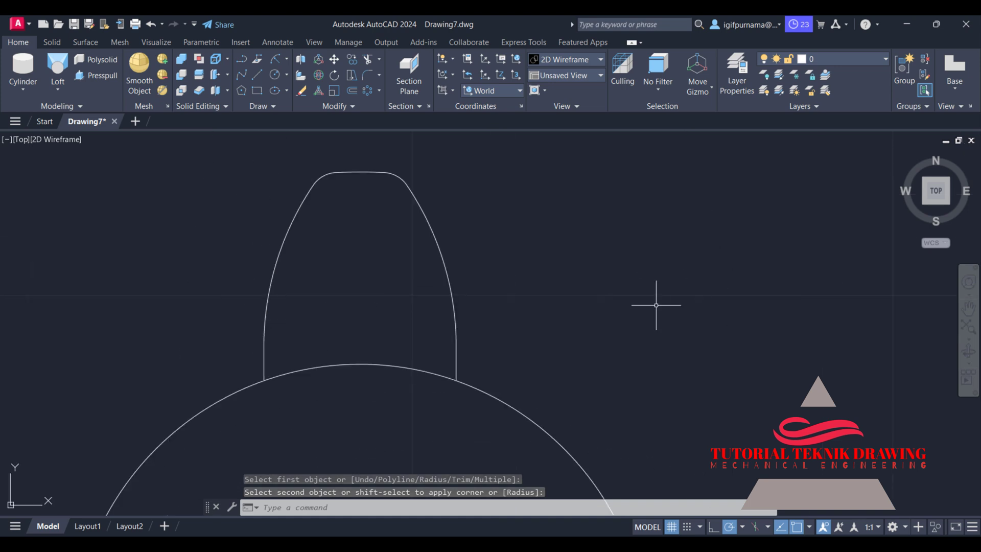
scroll(438, 307, down, 4)
middle_drag(438, 306, 438, 262)
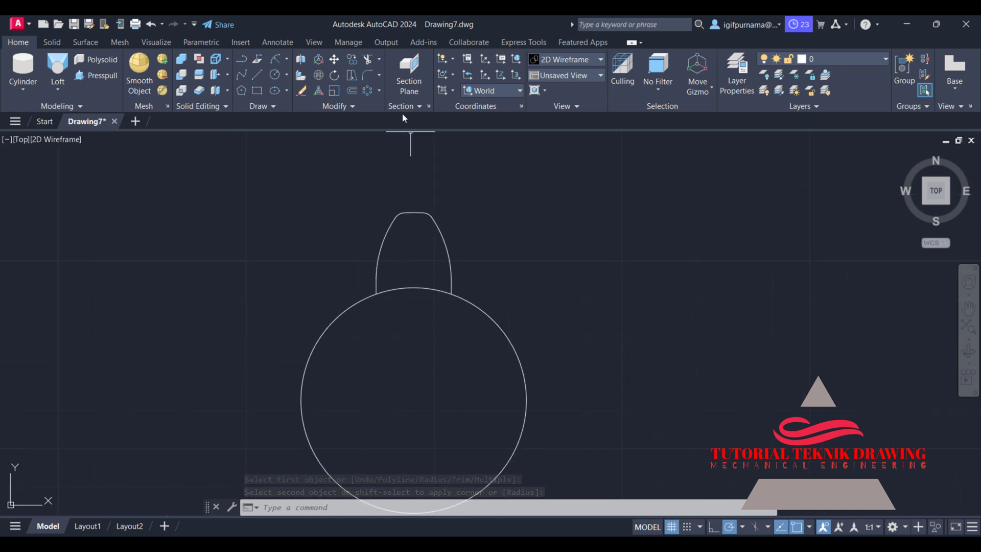
Start a polar array and select the tooth top and both side lines.
click(379, 90)
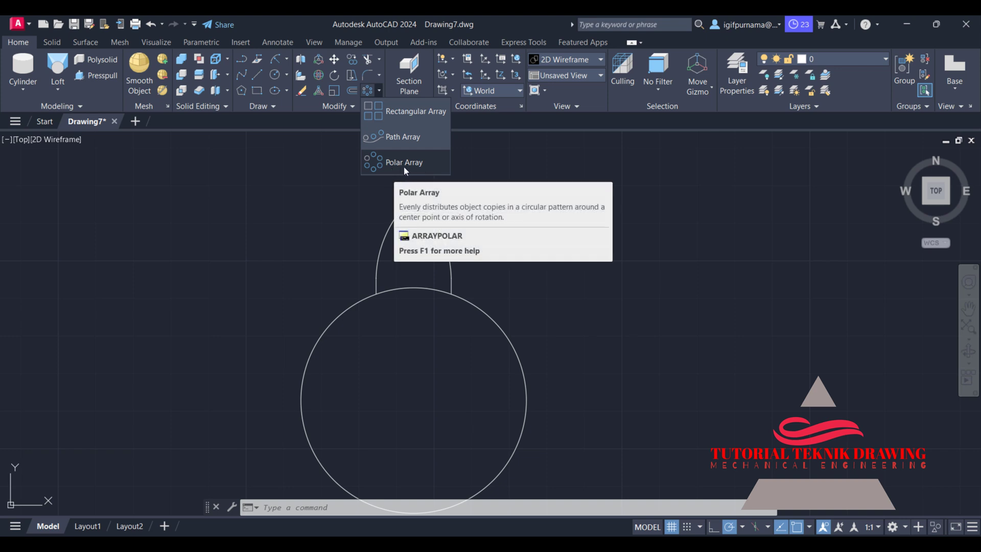
click(385, 164)
click(470, 267)
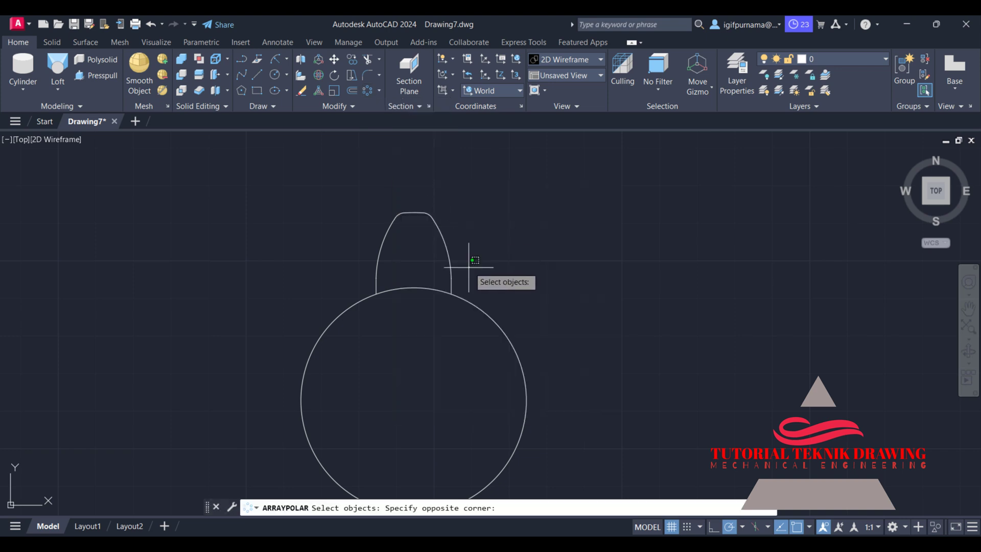
click(356, 208)
click(451, 284)
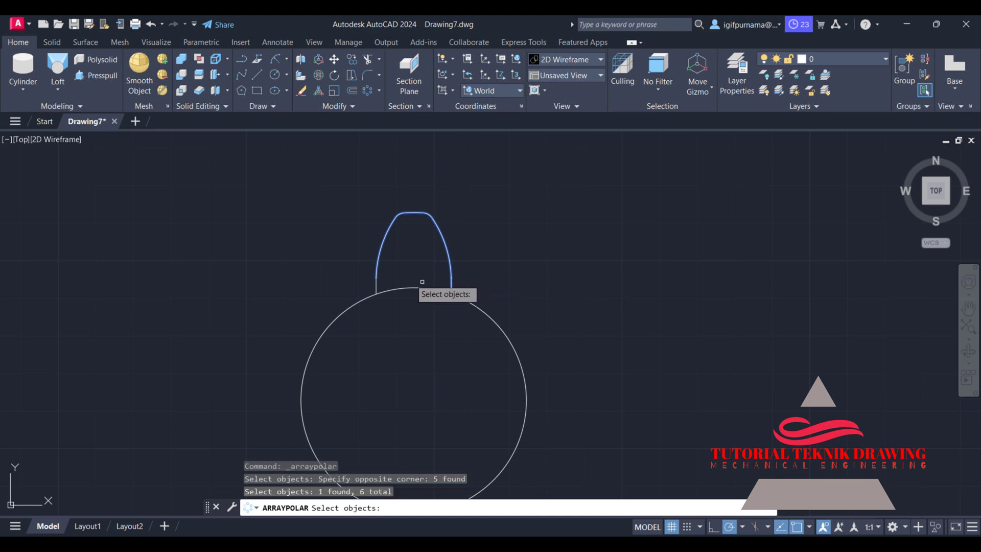
click(377, 286)
middle_drag(422, 291, 443, 271)
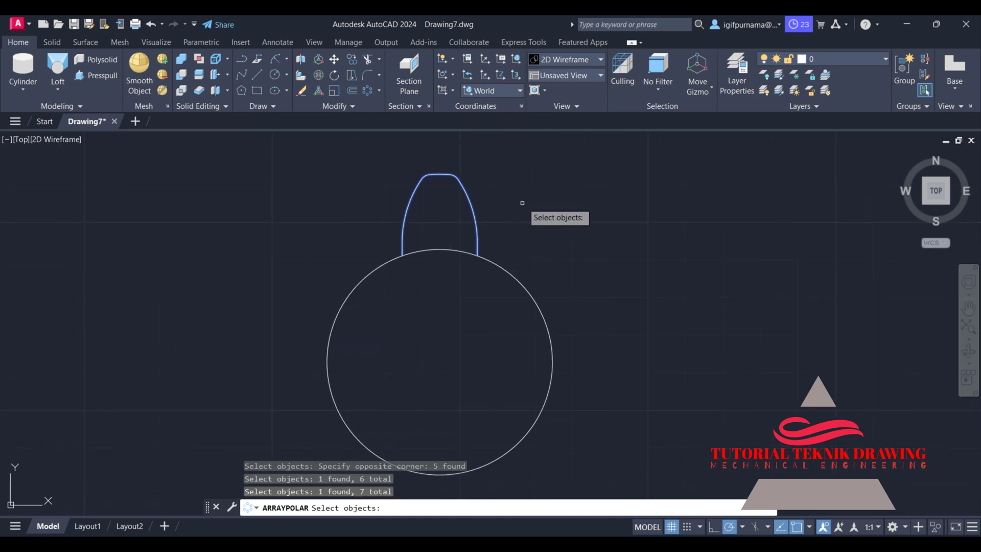
key(Return)
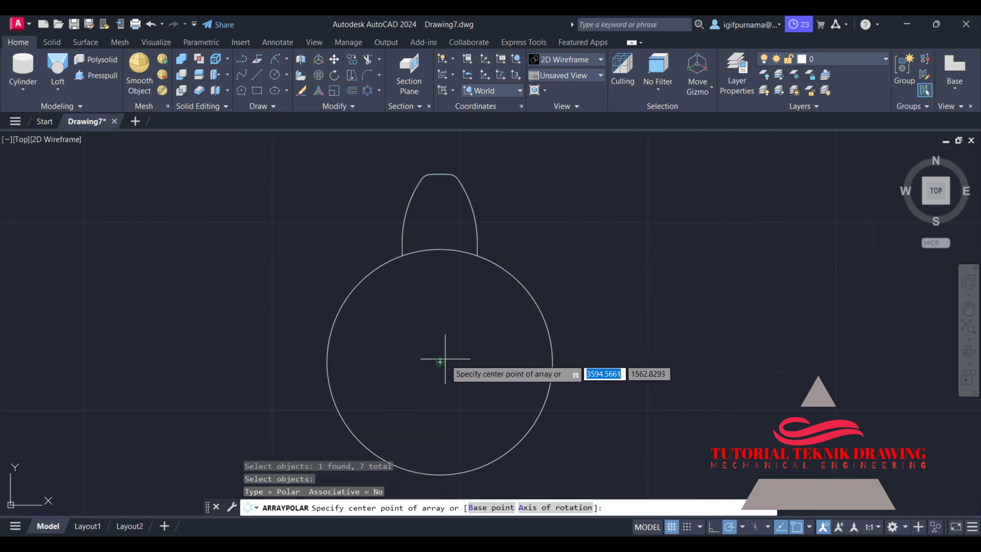
Centre the array on the circle's centre with 7 items and finish it.
click(445, 358)
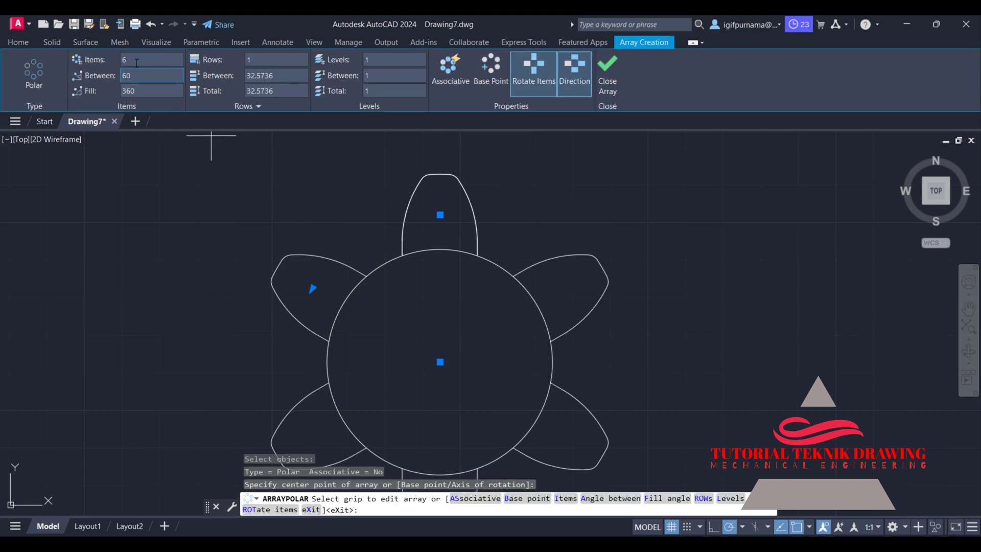
click(136, 63)
text(7)
key(Return)
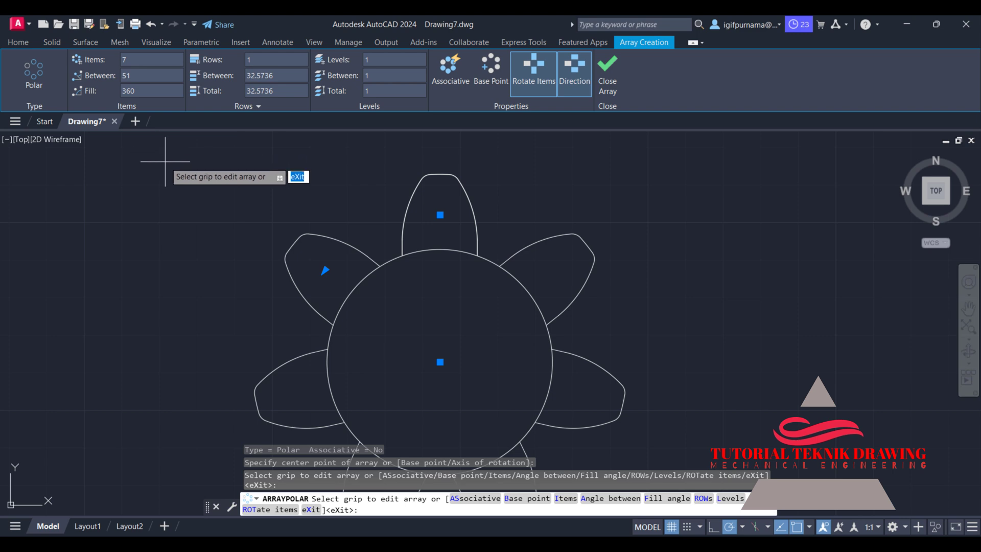
right_click(276, 181)
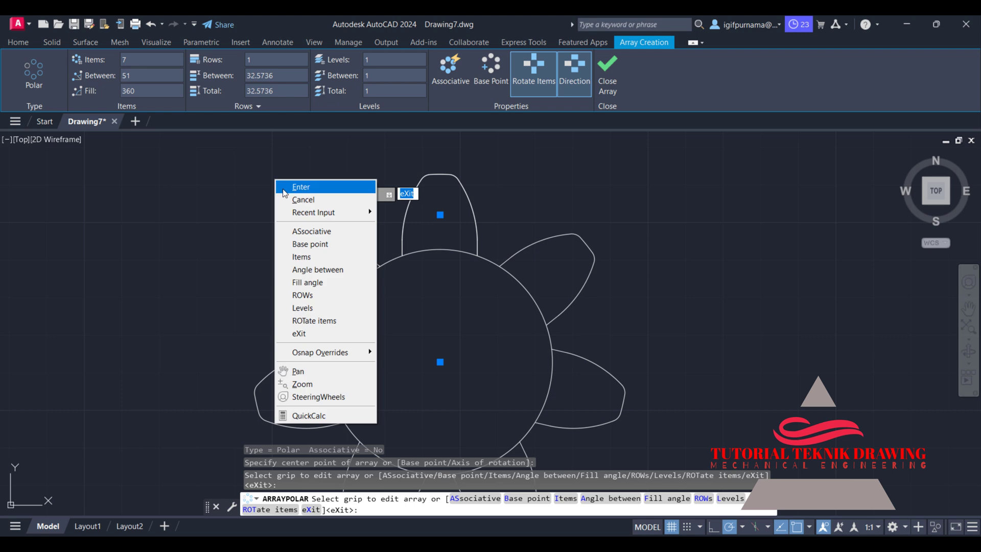
click(284, 187)
middle_drag(438, 263, 425, 213)
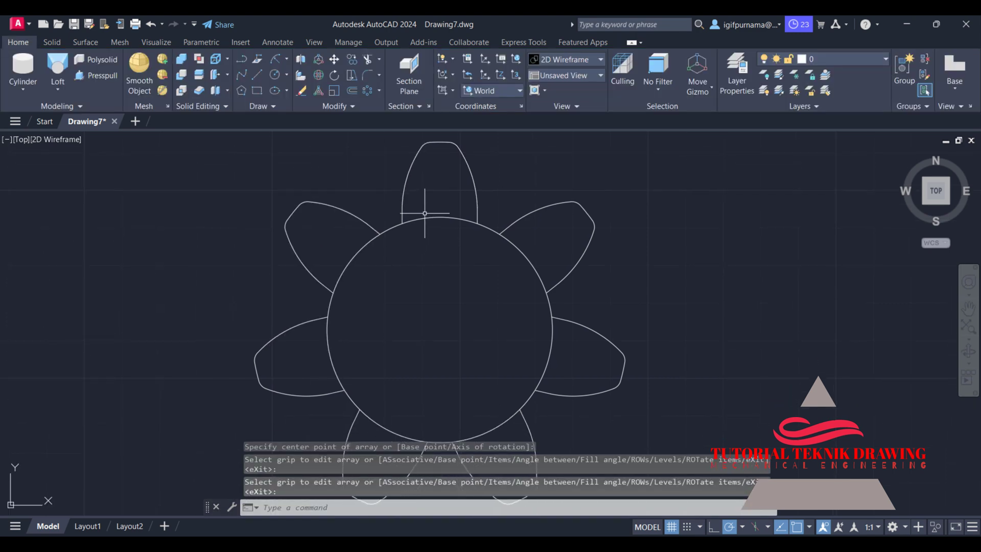
Trim away the circle arcs under all seven teeth using fence cuts.
click(368, 59)
drag(427, 258, 405, 198)
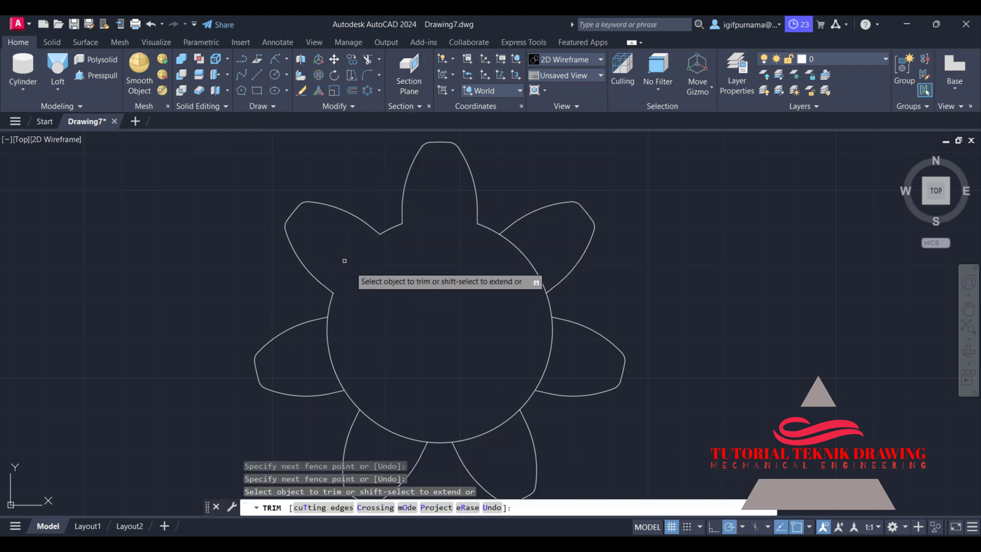
middle_drag(365, 290, 377, 248)
drag(377, 248, 325, 302)
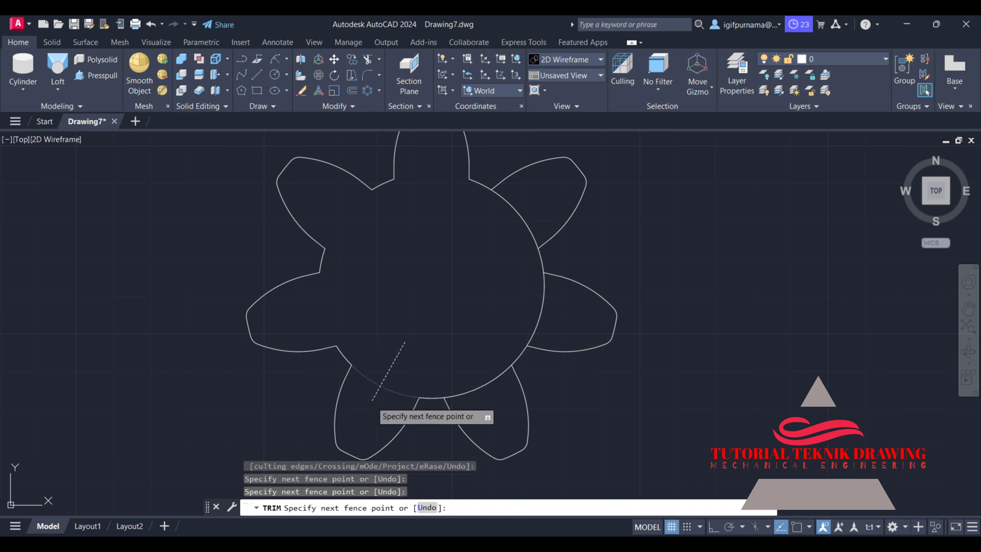
mouse_move(409, 346)
mouse_down()
mouse_move(453, 346)
mouse_move(489, 406)
mouse_up()
drag(525, 324, 565, 326)
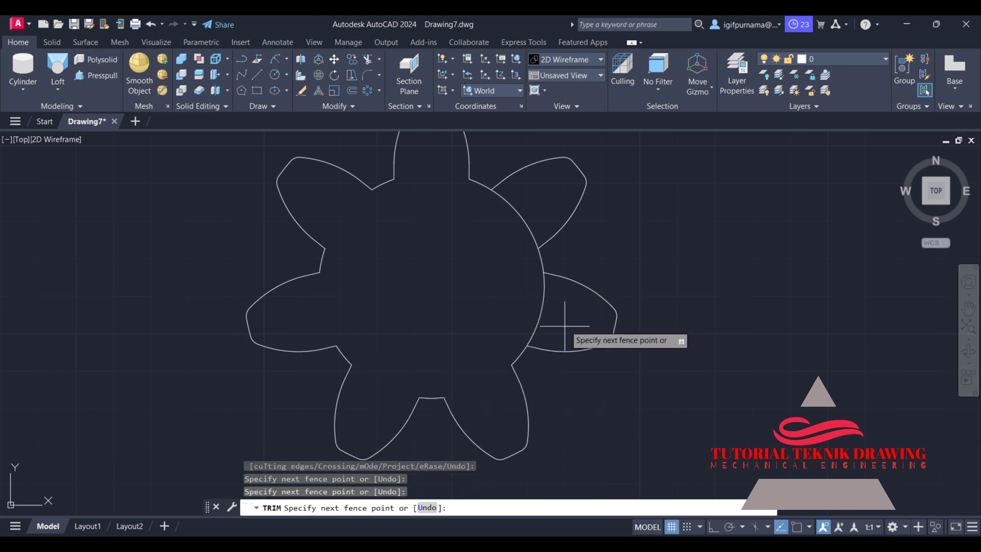
middle_drag(536, 309, 568, 365)
drag(525, 291, 564, 251)
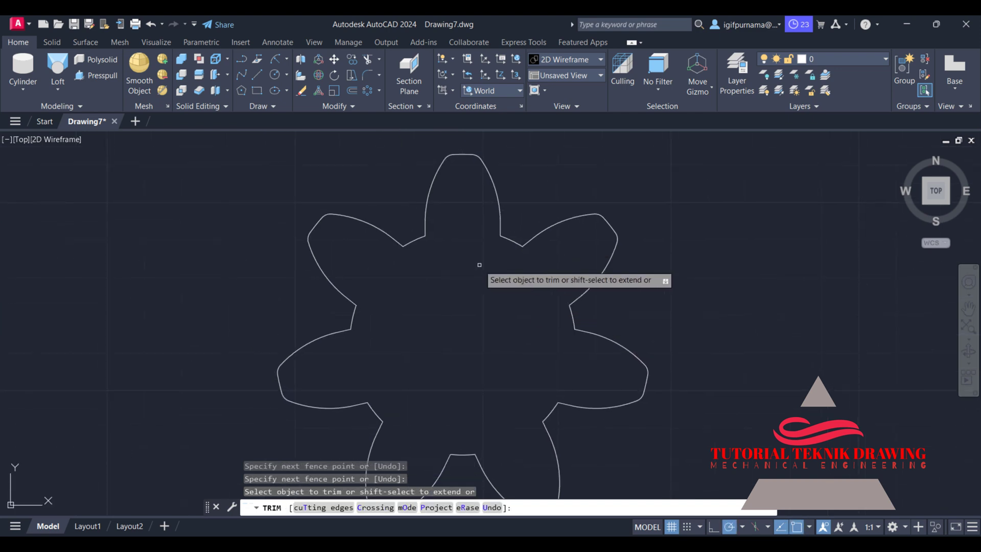
right_click(480, 265)
click(493, 272)
scroll(495, 242, down, 2)
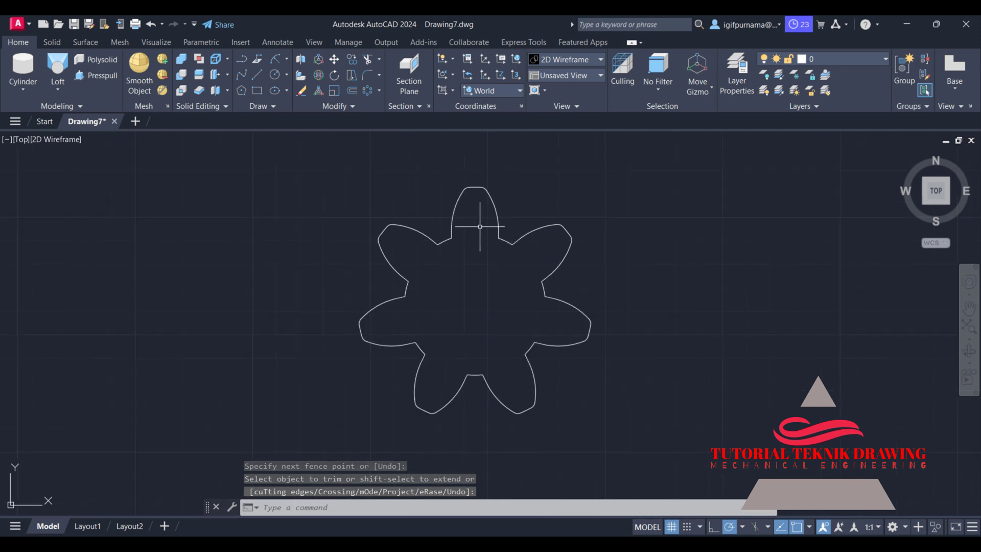
Join the window-selected gear pieces, running JOIN twice until one polyline results.
click(352, 107)
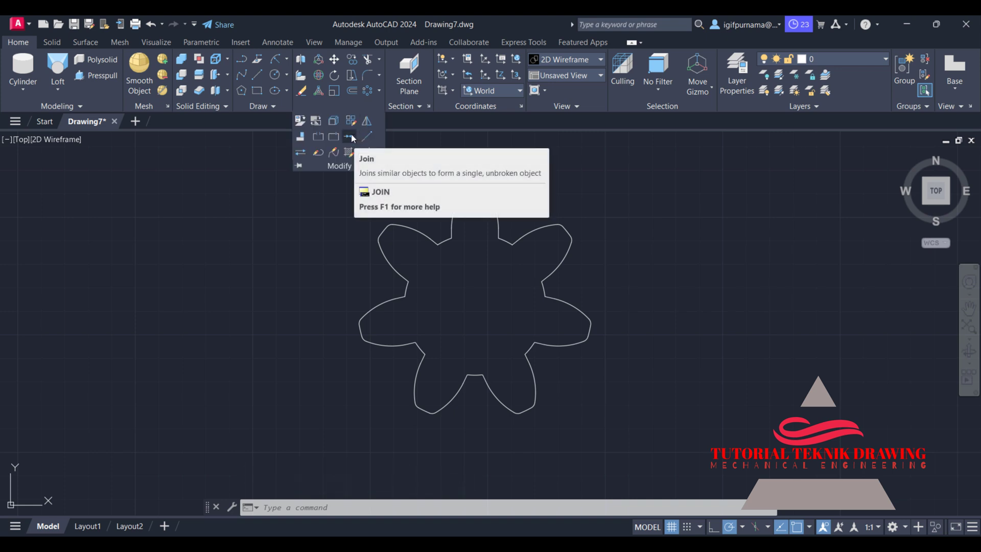
click(352, 138)
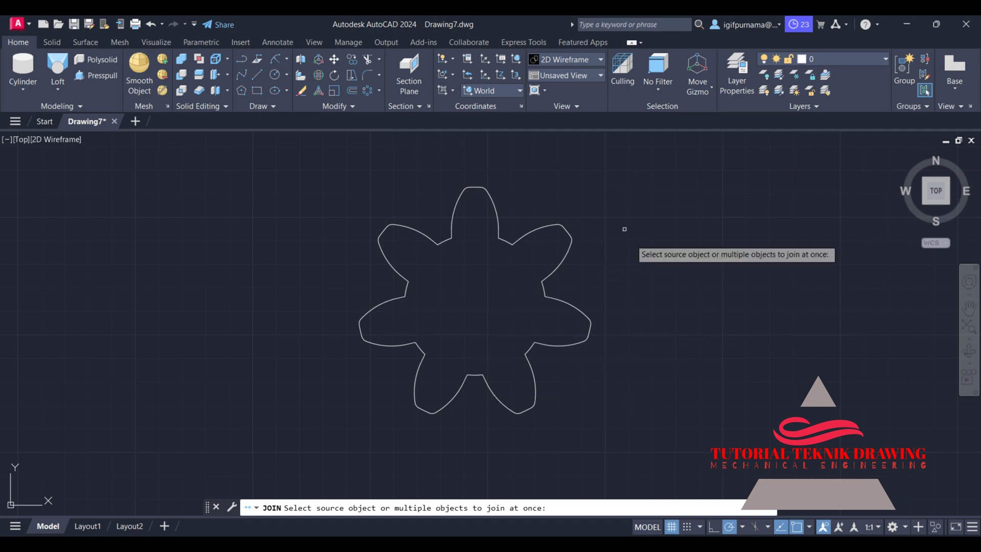
click(667, 456)
click(360, 230)
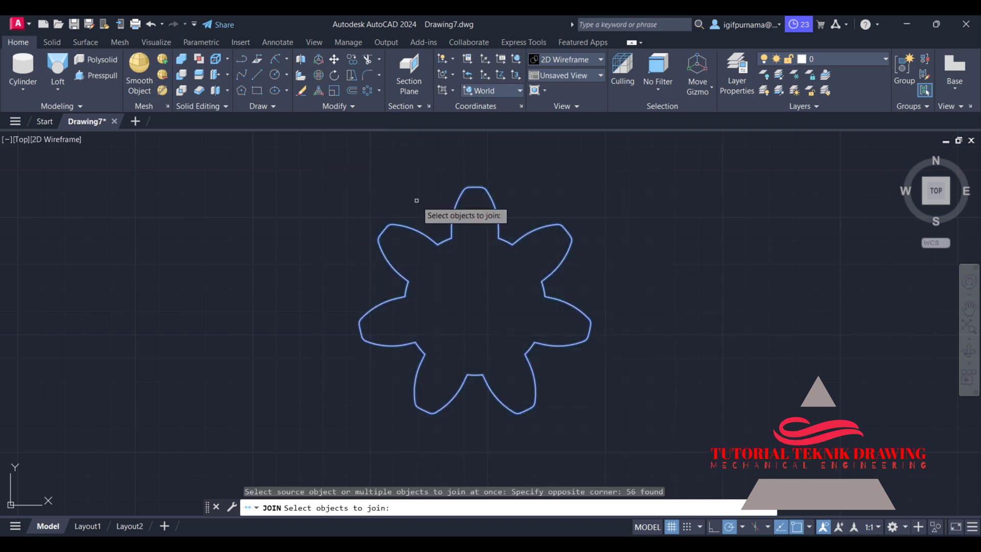
key(Return)
click(358, 107)
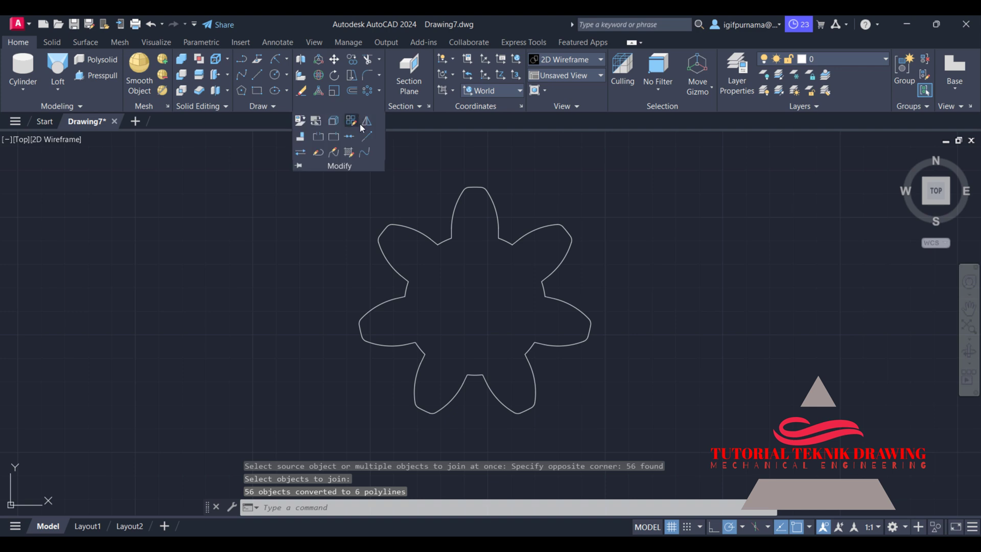
click(349, 136)
click(627, 421)
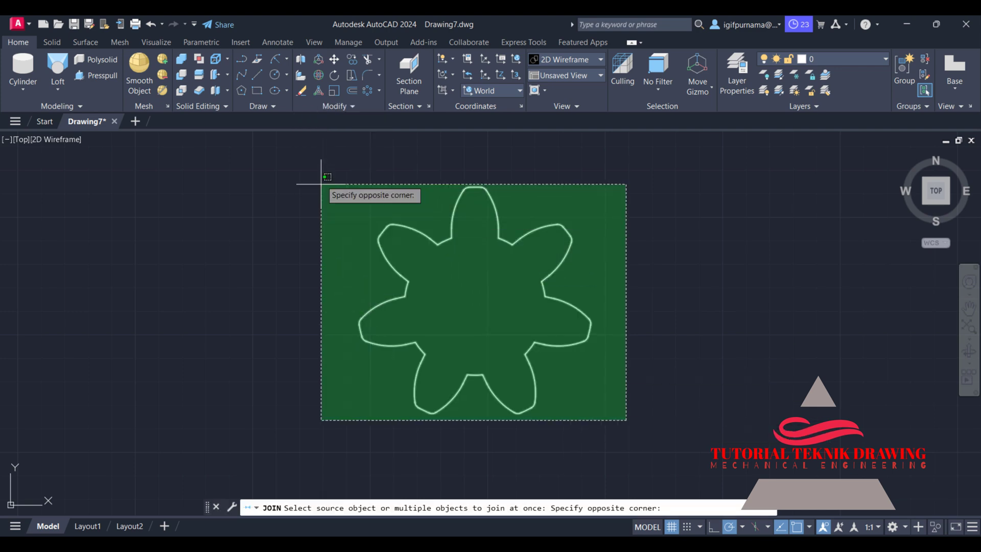
click(296, 159)
key(Return)
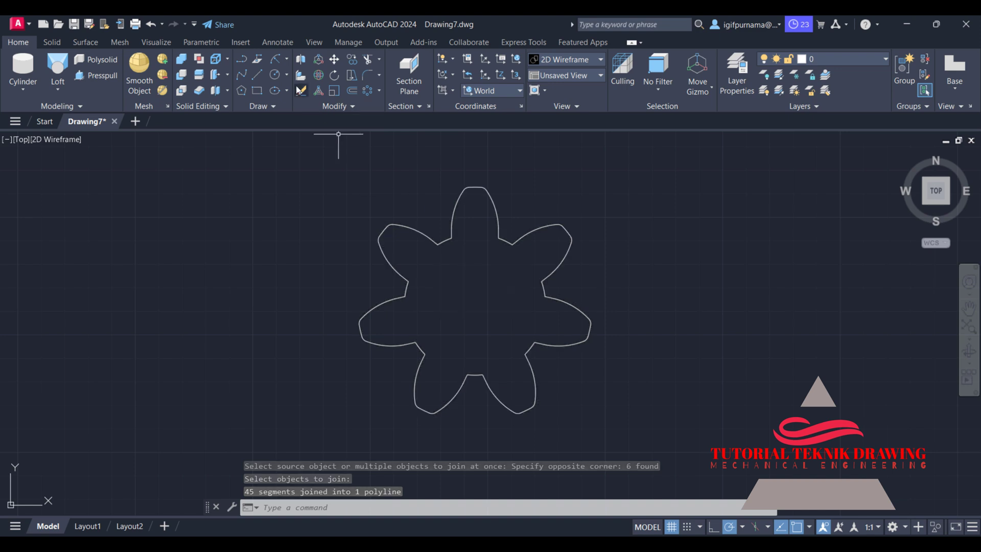
click(274, 75)
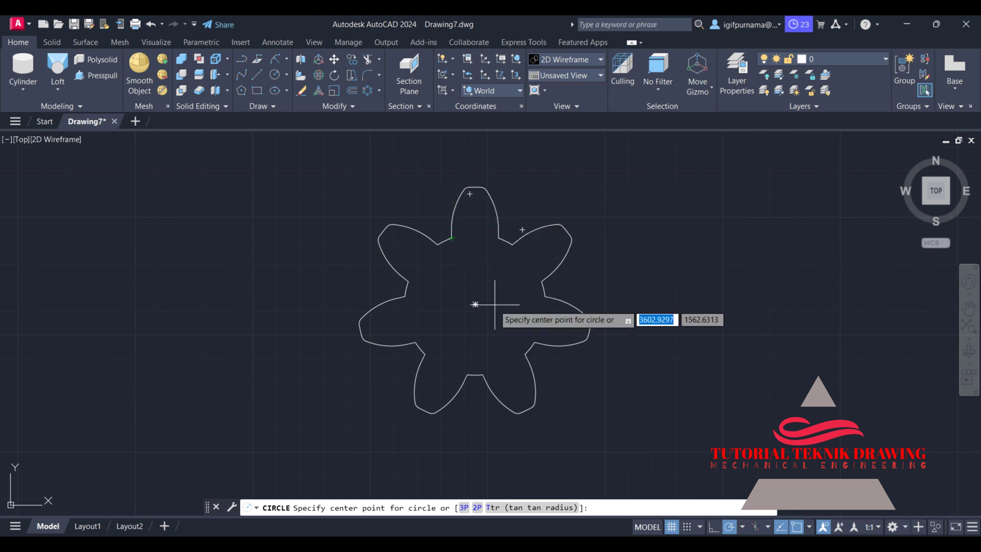
Draw a radius-38 circle centred on the gear centre.
click(475, 304)
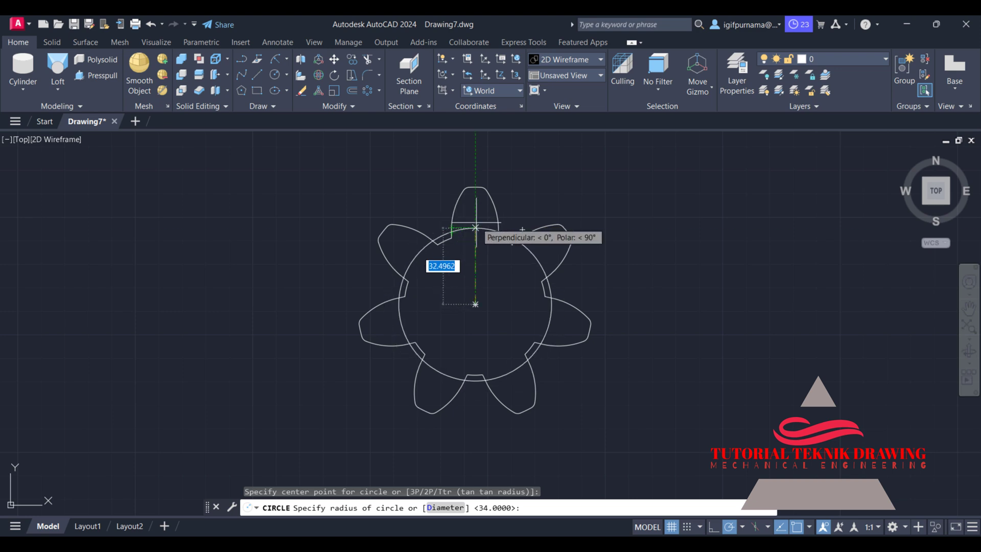
scroll(476, 219, up, 2)
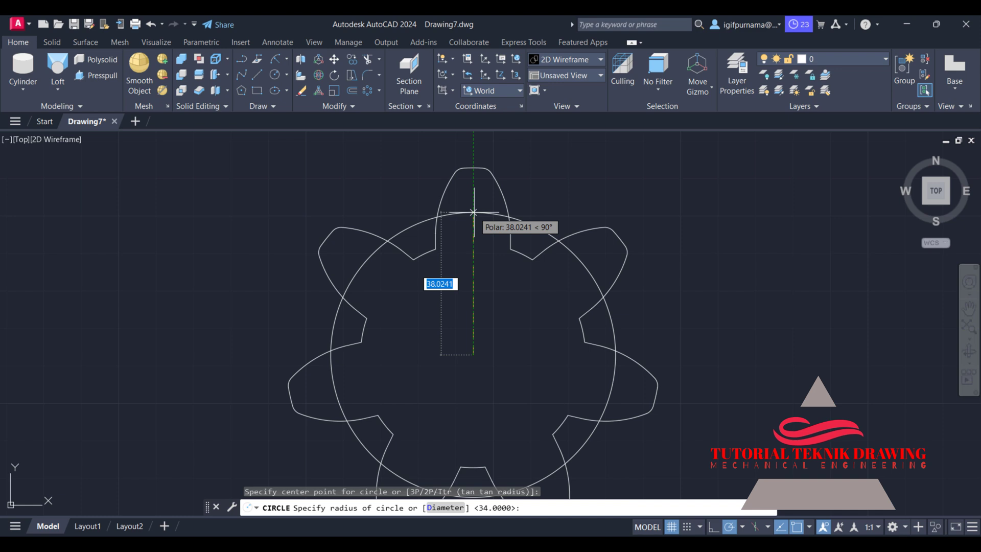
text(38)
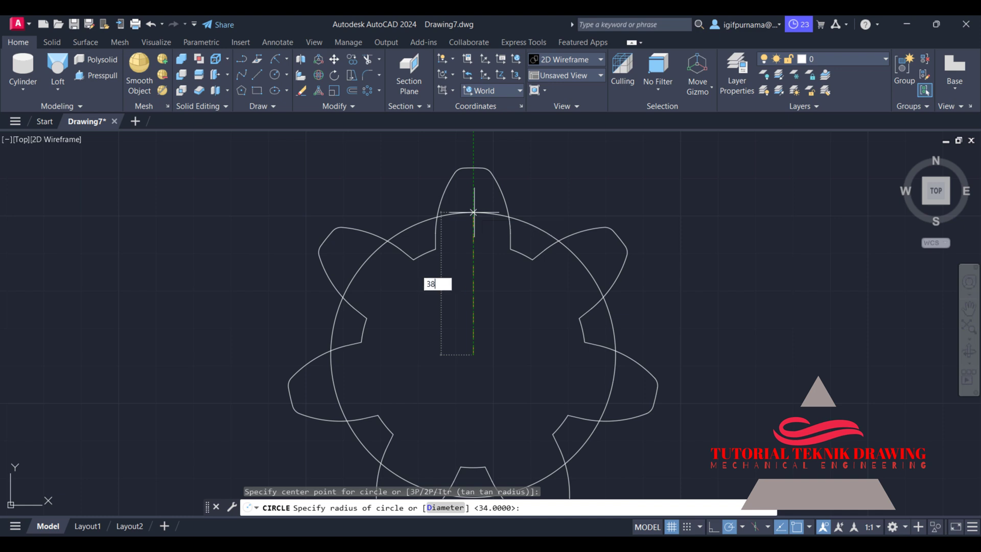
key(Return)
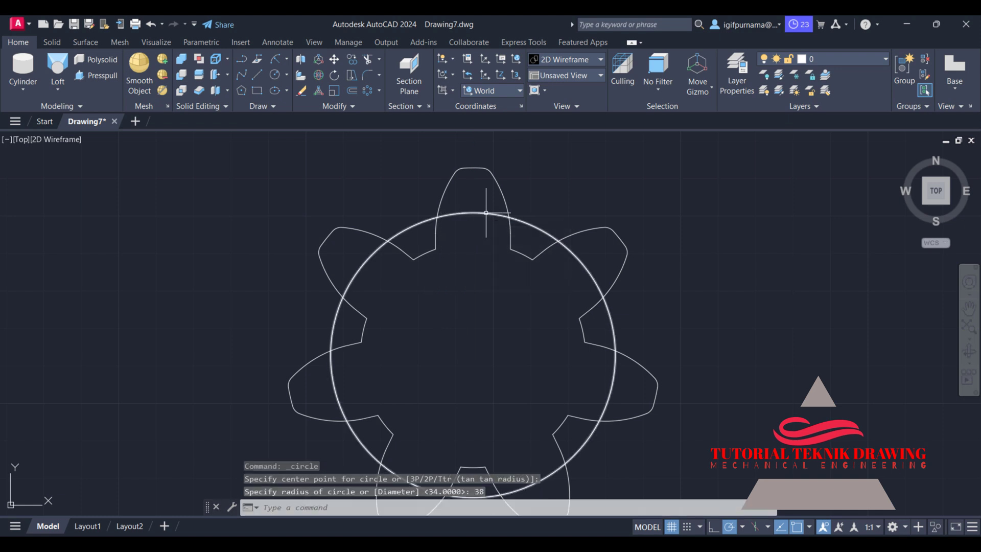
Draw a radius-10 circle at the gear centre.
click(273, 80)
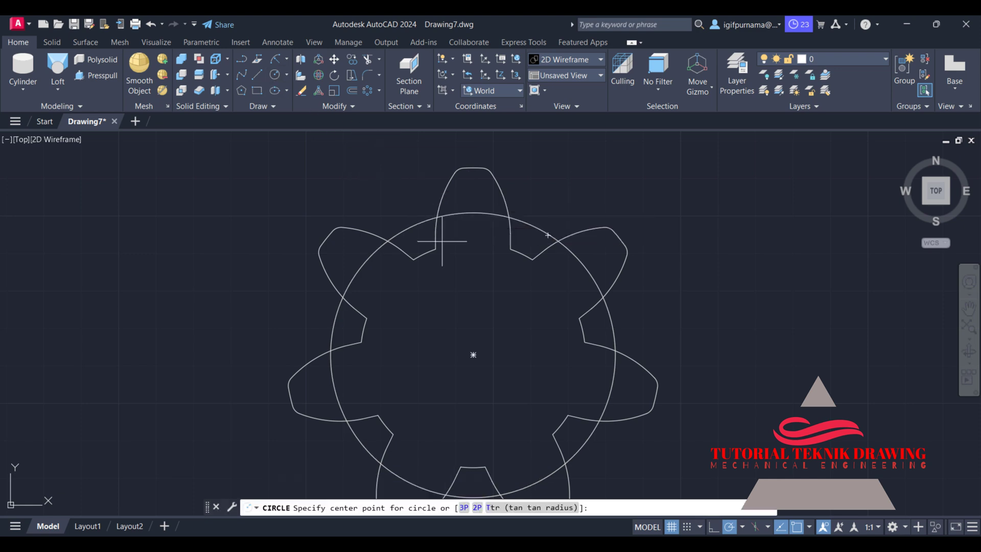
click(475, 355)
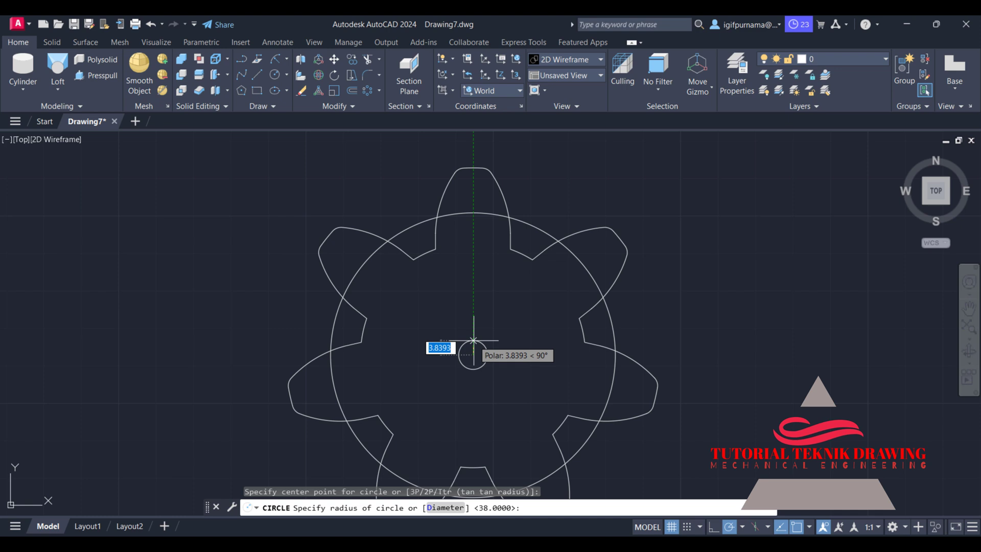
text(10)
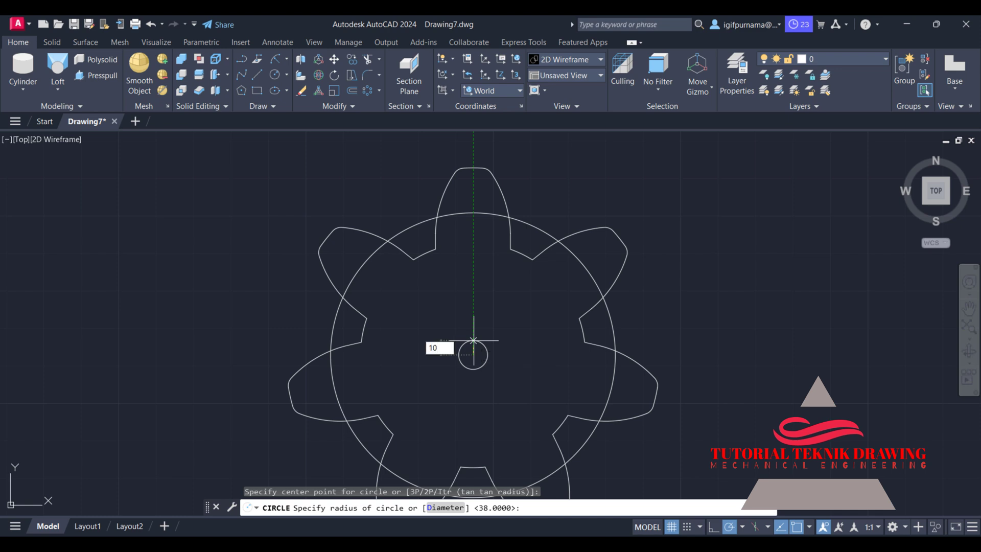
key(Return)
scroll(474, 340, down, 4)
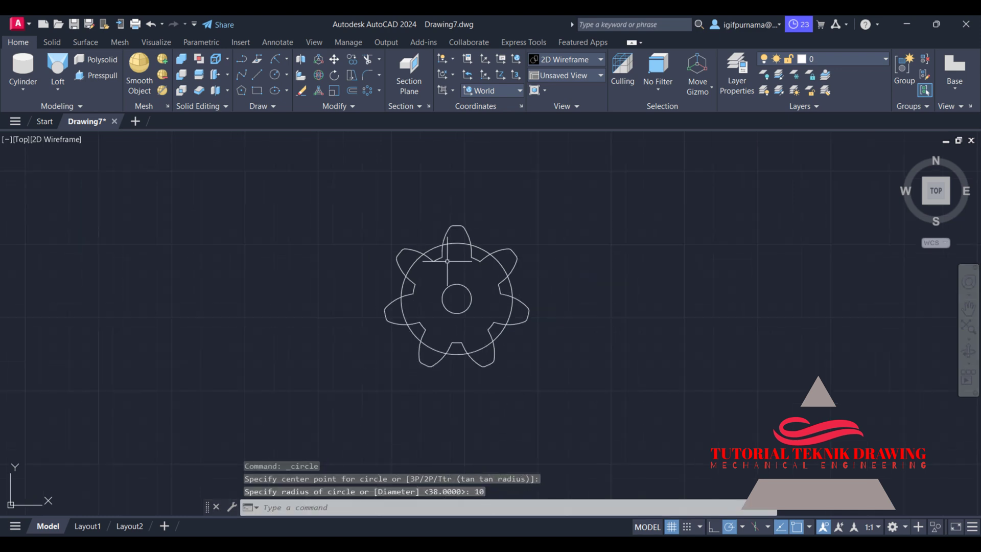
scroll(450, 278, up, 2)
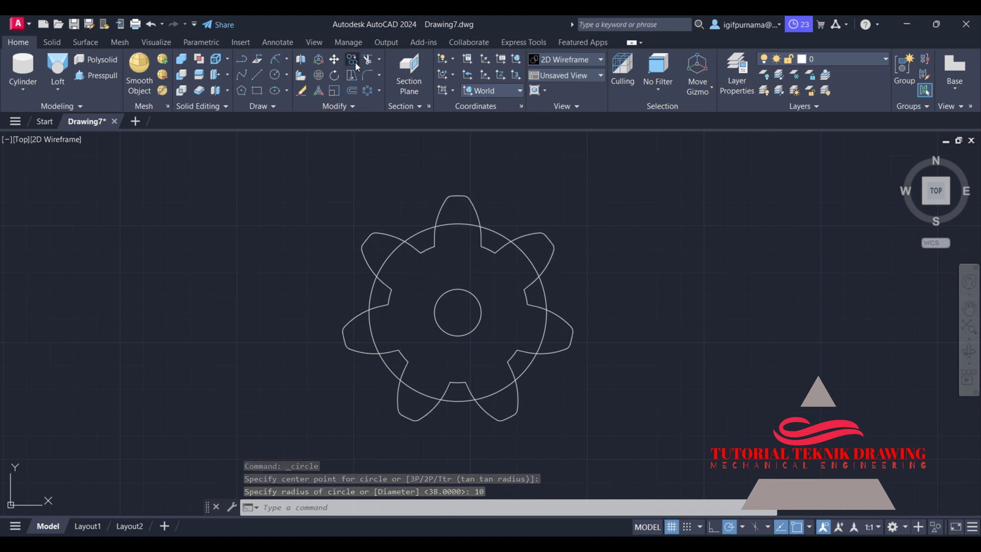
Move the radius-38 and radius-10 circles together from the gear centre to the right of the gear.
click(333, 58)
click(432, 287)
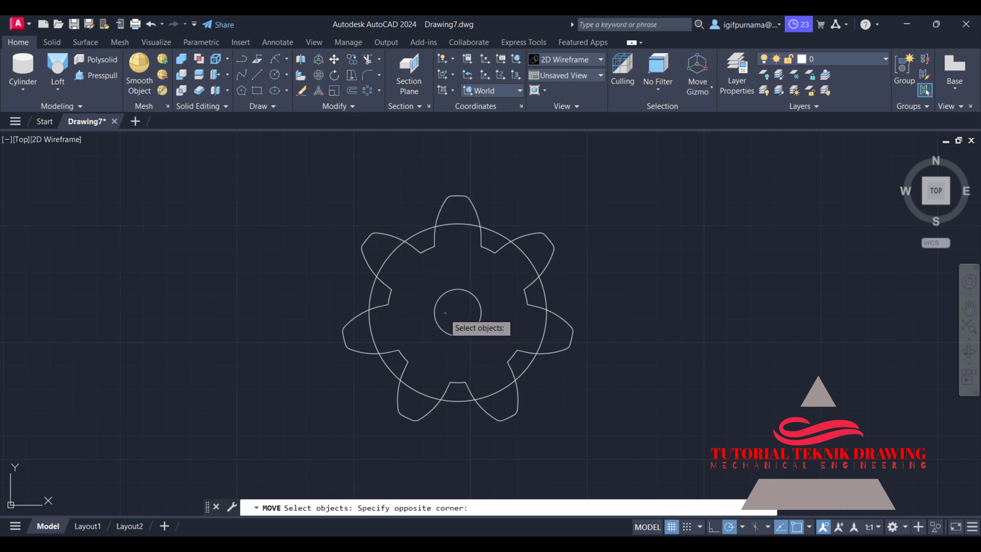
click(534, 338)
click(416, 238)
key(Return)
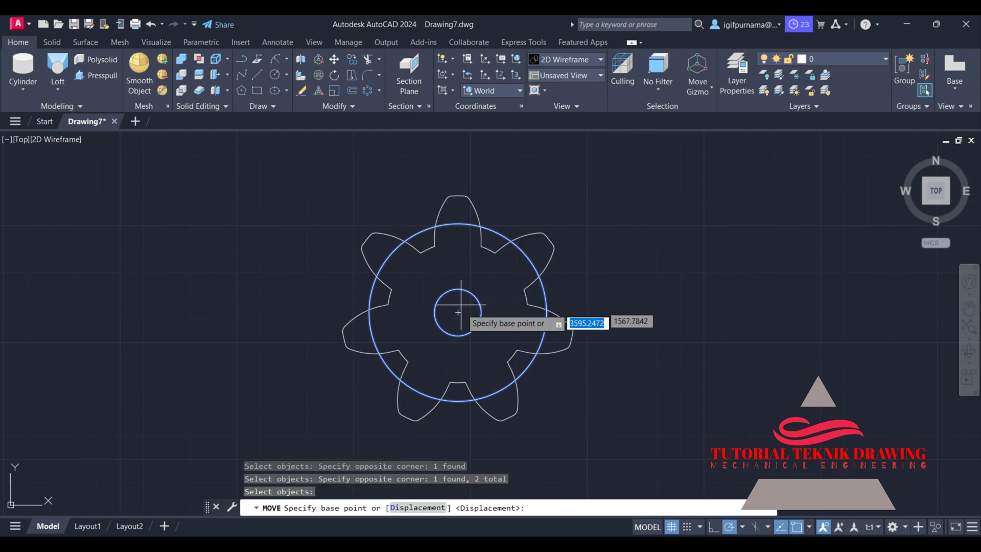
click(458, 312)
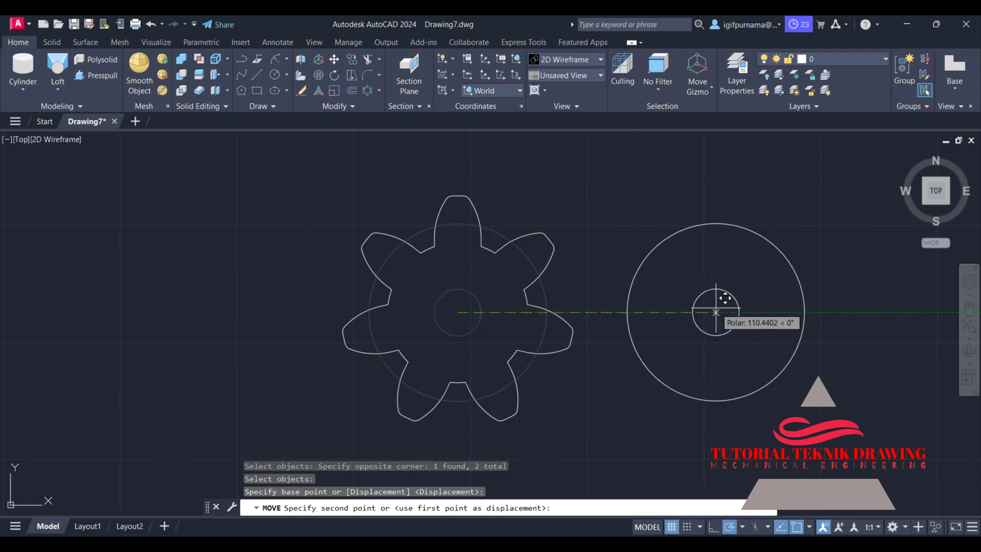
click(715, 312)
Copy the radius-10 circle from the right-hand pair to the left of the gear.
click(353, 60)
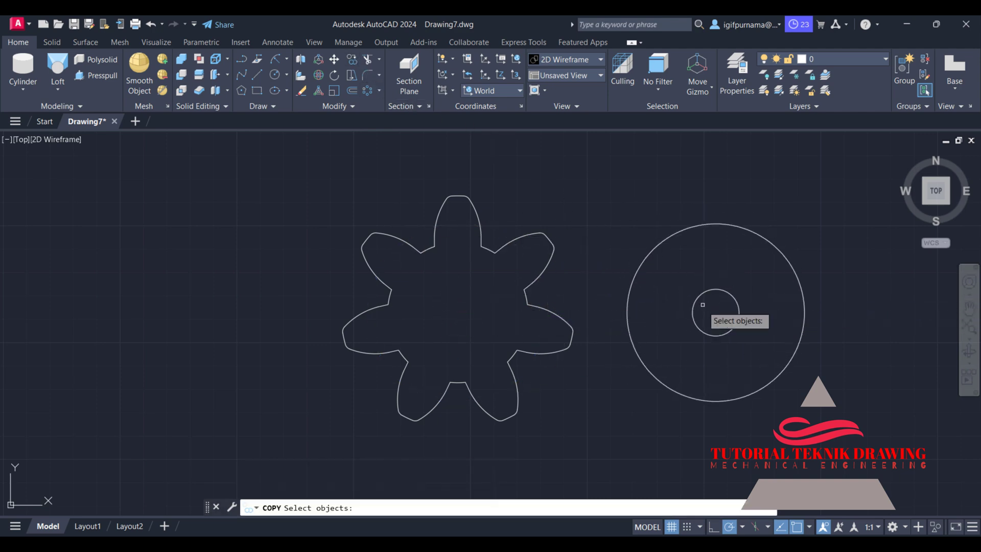
click(720, 335)
click(713, 317)
key(Return)
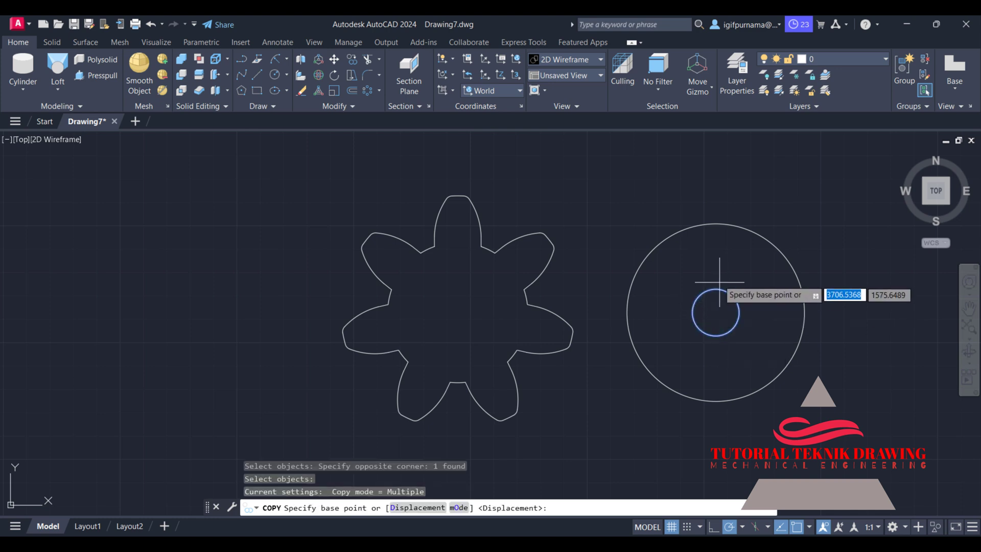
click(716, 312)
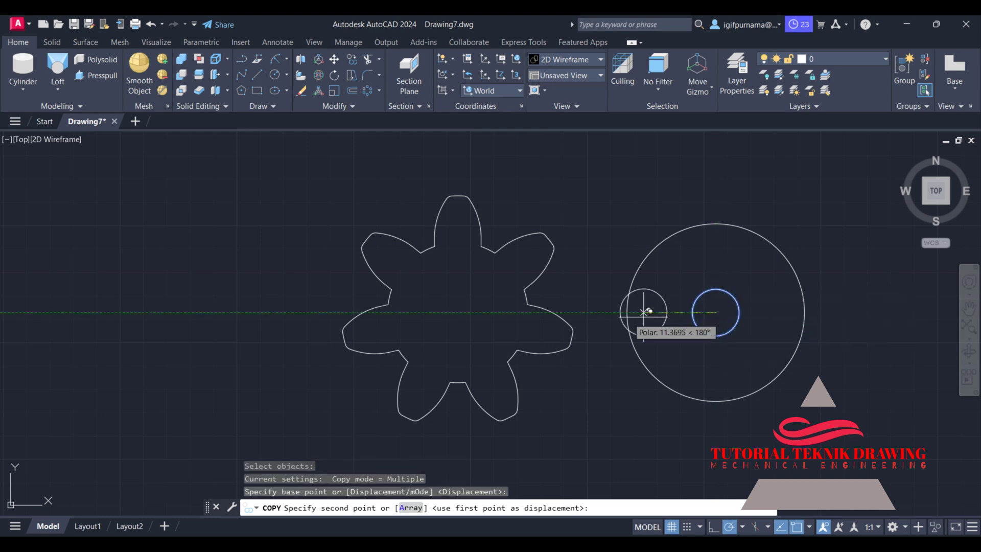
click(225, 312)
right_click(226, 313)
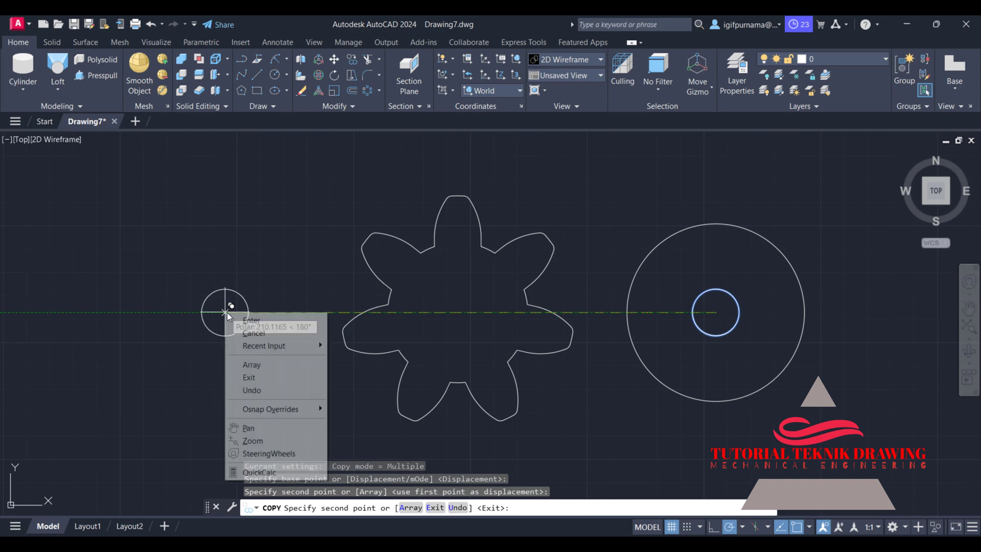
click(243, 320)
Abandon a gear copy and erase the small inner circle from the right-hand radius-38 circle.
click(351, 63)
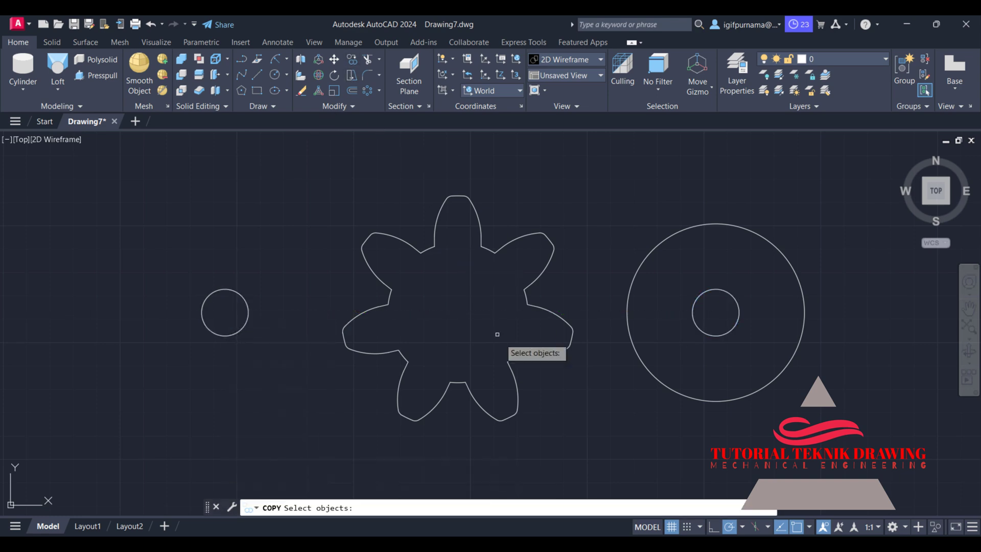
click(511, 406)
click(361, 212)
key(Return)
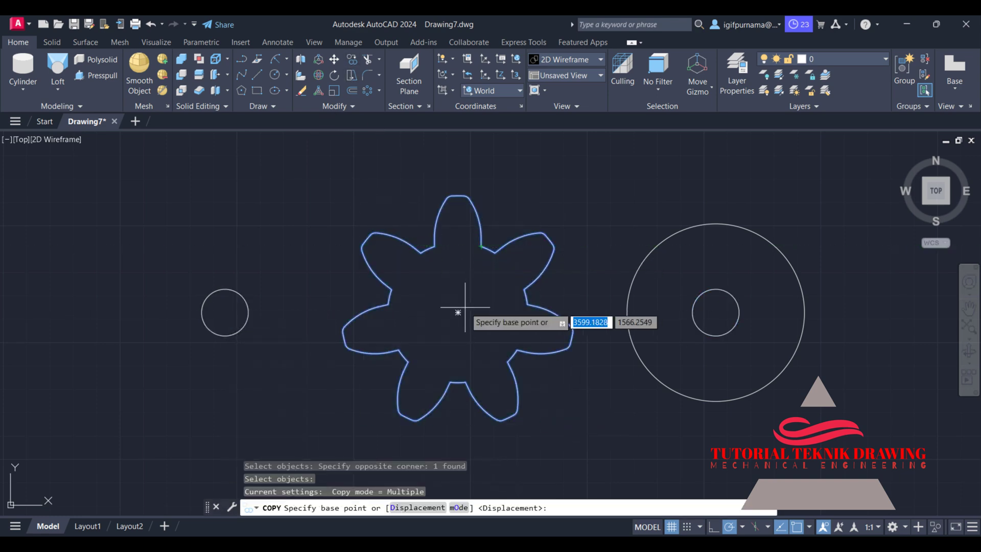
click(302, 90)
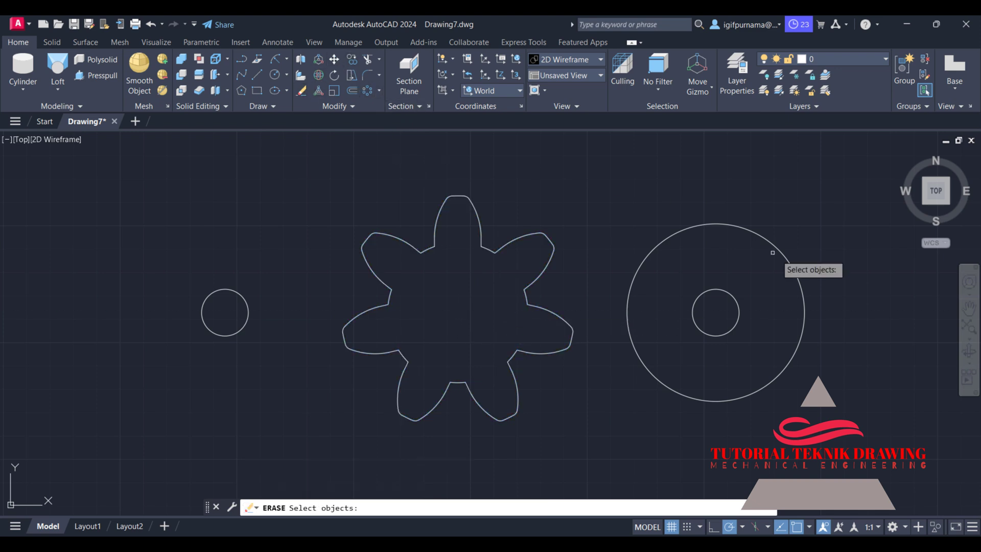
click(749, 332)
click(693, 279)
key(Return)
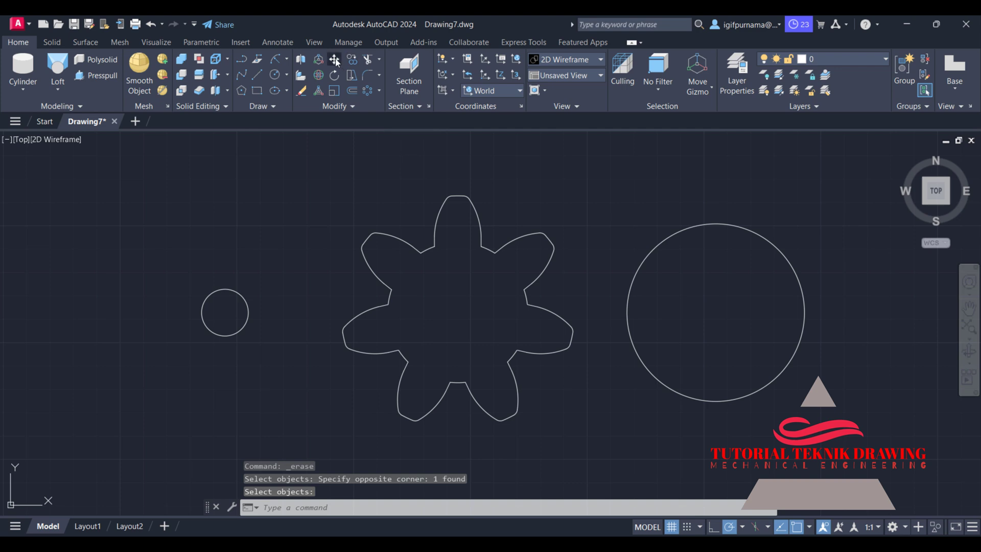
click(353, 58)
Copy the gear outline onto the right-hand radius-38 circle's centre and select the copy for scaling.
click(402, 279)
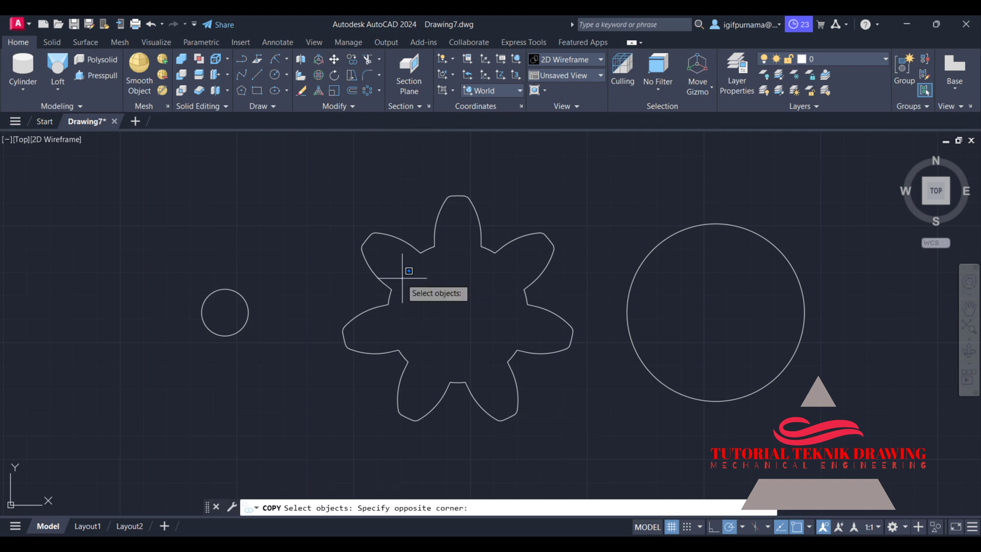
click(537, 416)
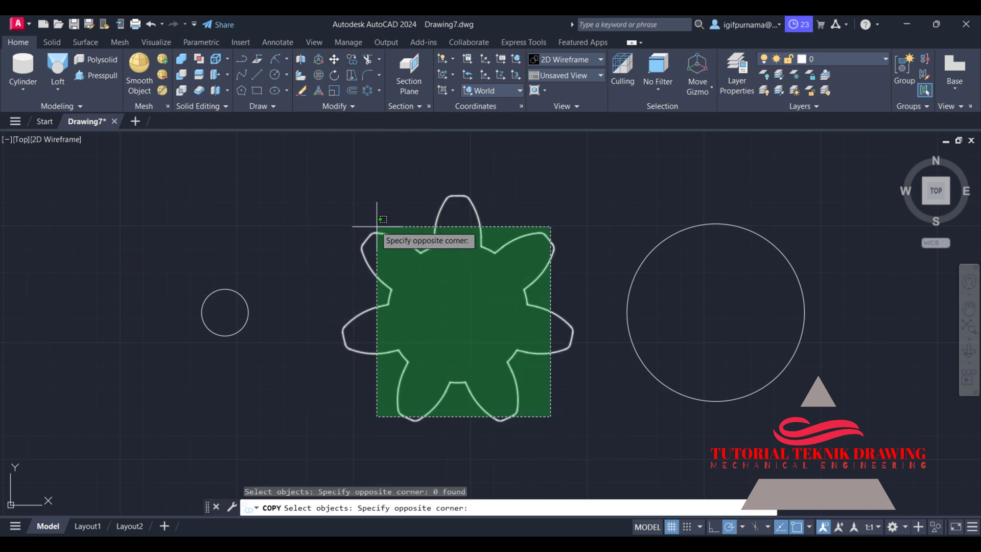
click(377, 226)
key(Return)
click(457, 313)
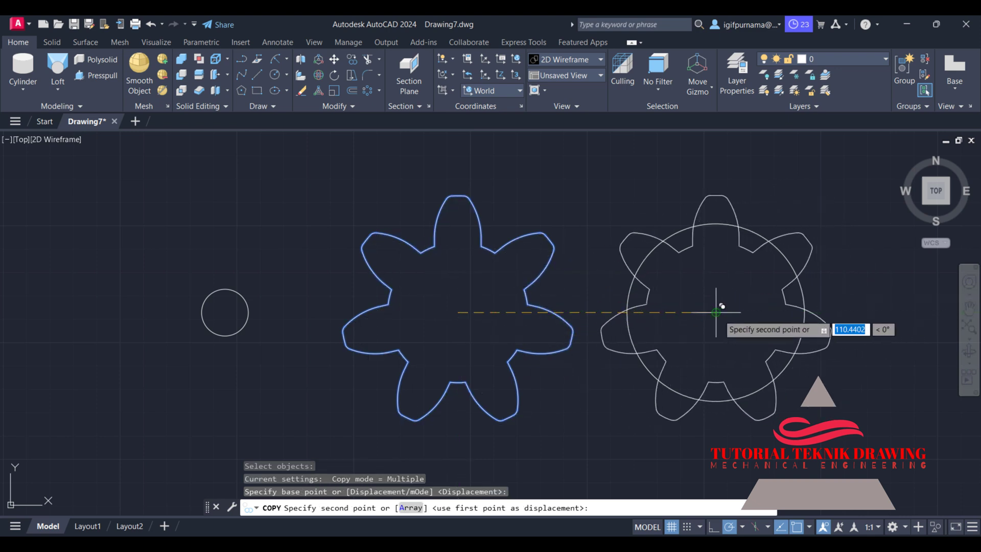
click(723, 309)
right_click(724, 315)
click(728, 335)
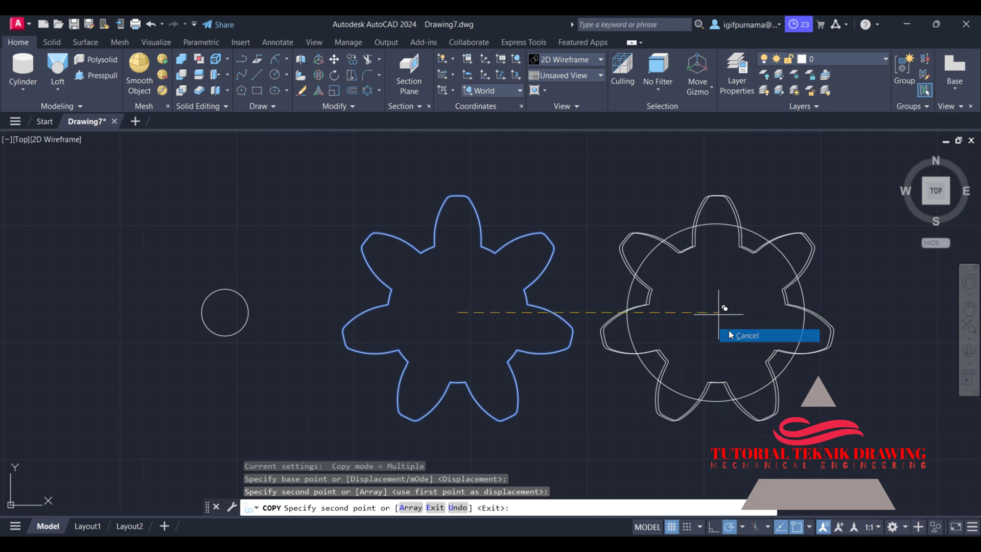
click(336, 96)
click(728, 194)
key(Return)
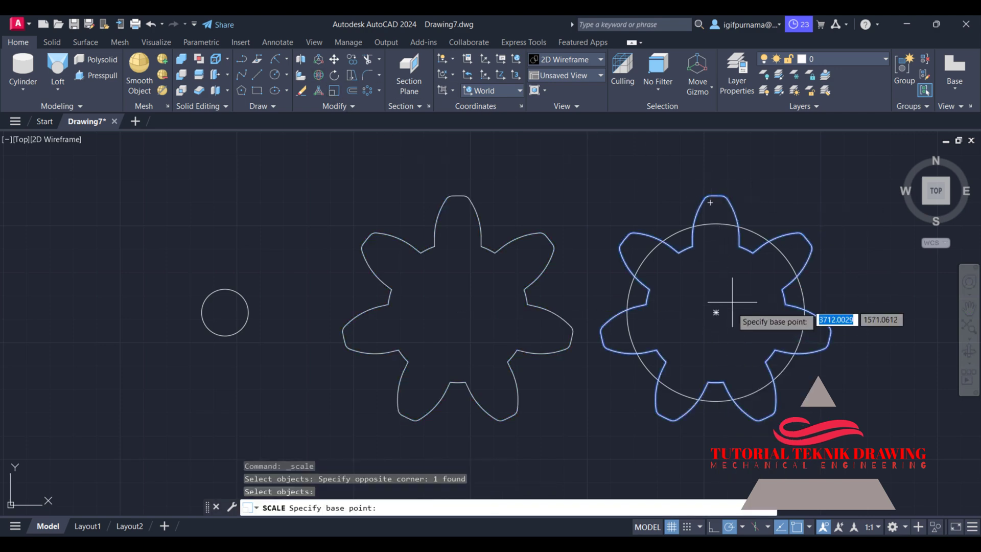
click(716, 313)
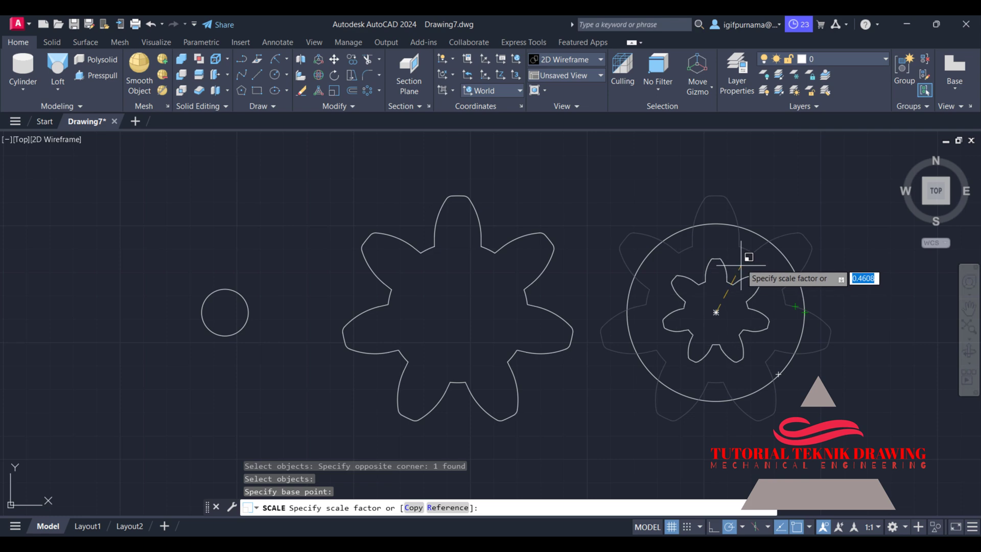
scroll(717, 221, up, 3)
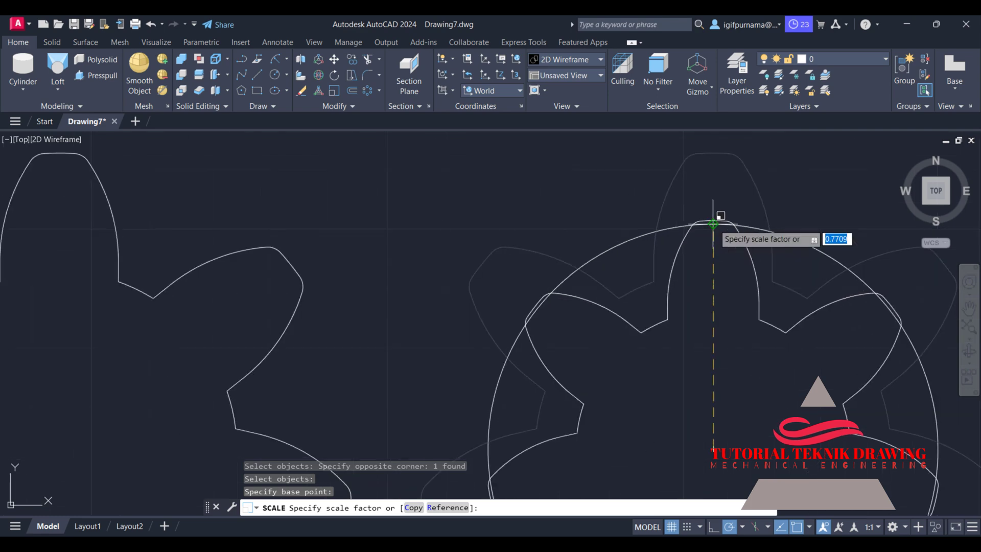
scroll(718, 220, up, 3)
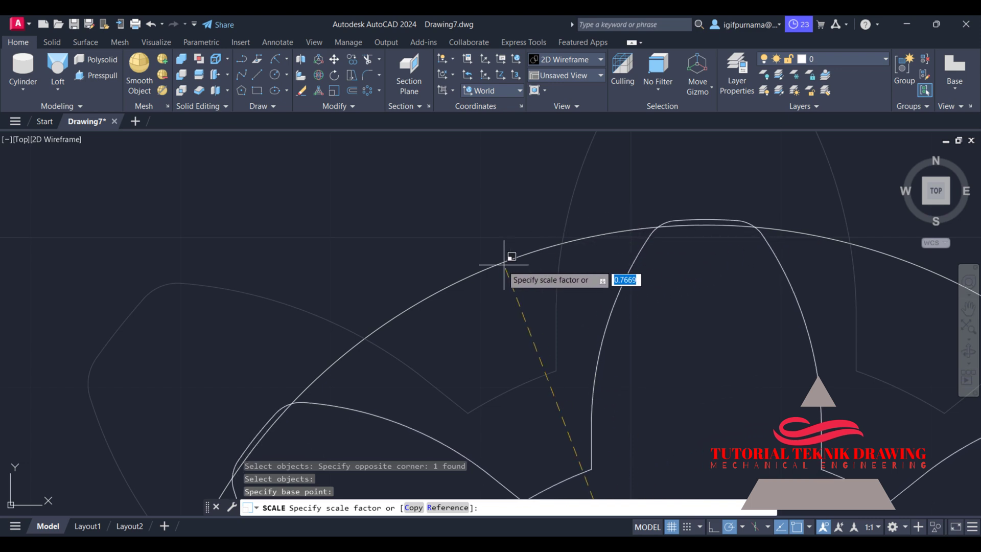
scroll(658, 225, down, 2)
scroll(659, 222, down, 2)
scroll(660, 237, down, 3)
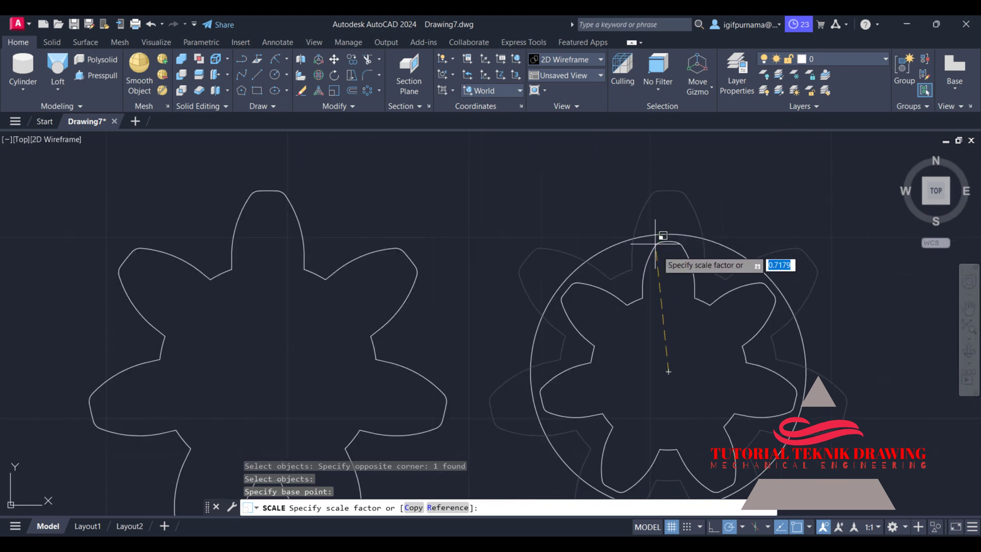
click(767, 531)
click(742, 530)
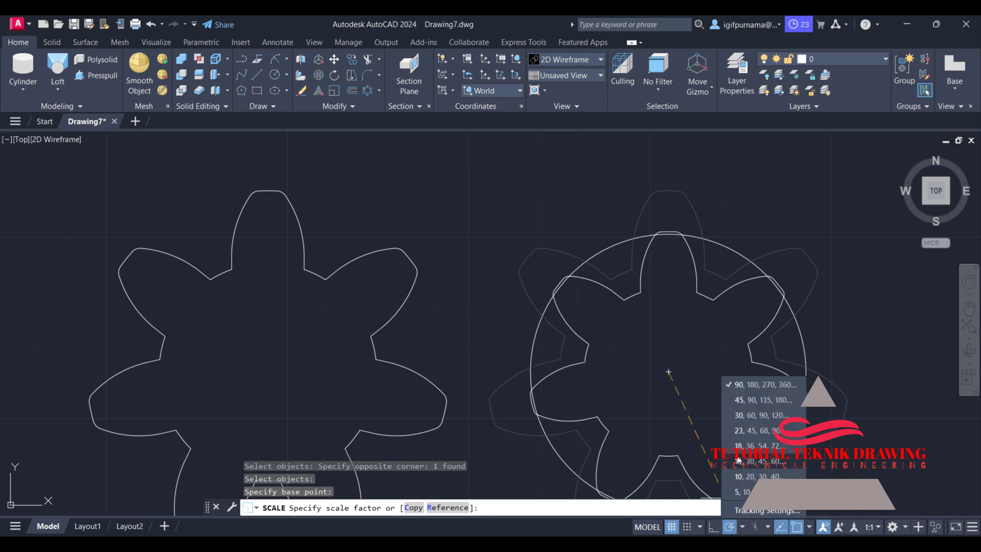
click(695, 347)
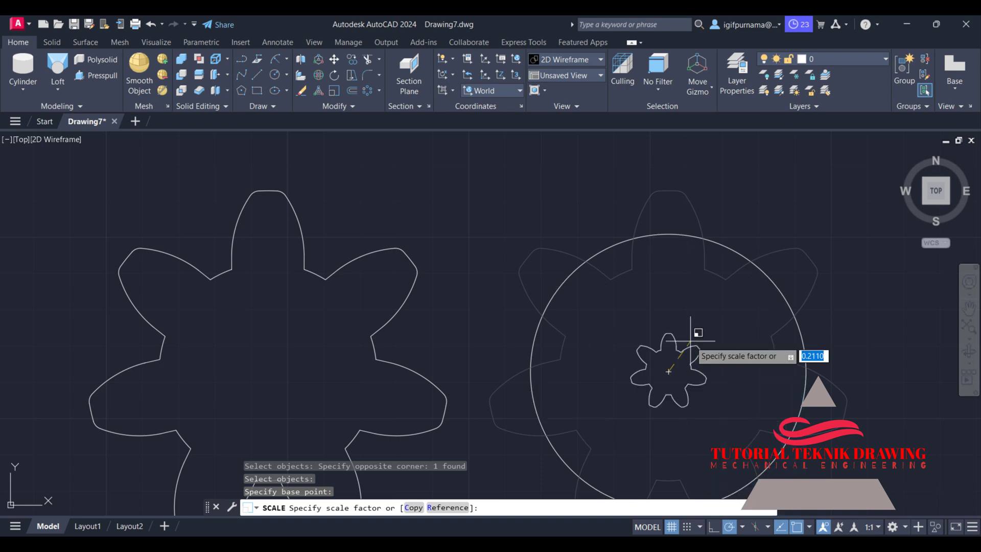
Scale the right-hand gear copy about its centre so its tooth tips reach the radius-38 circle.
click(351, 91)
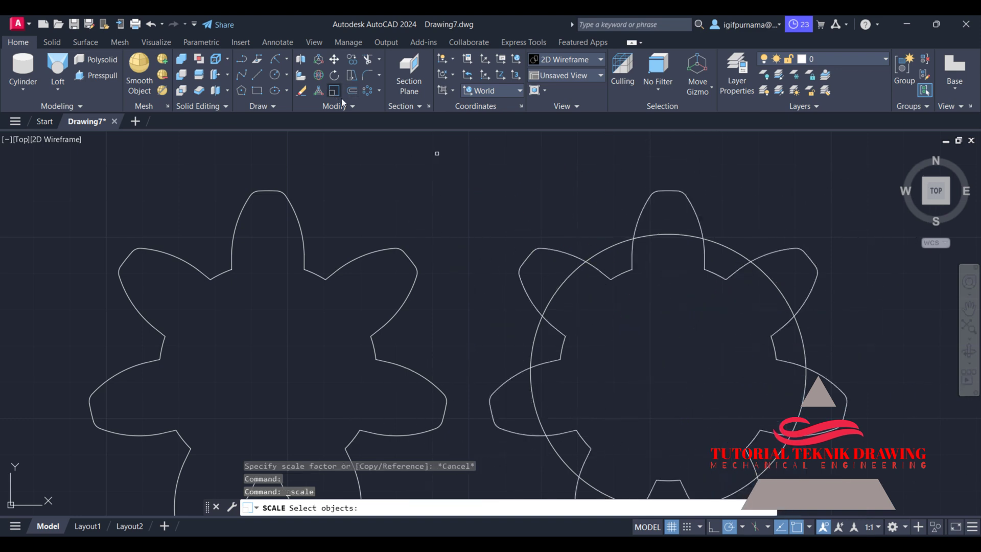
click(649, 291)
key(Return)
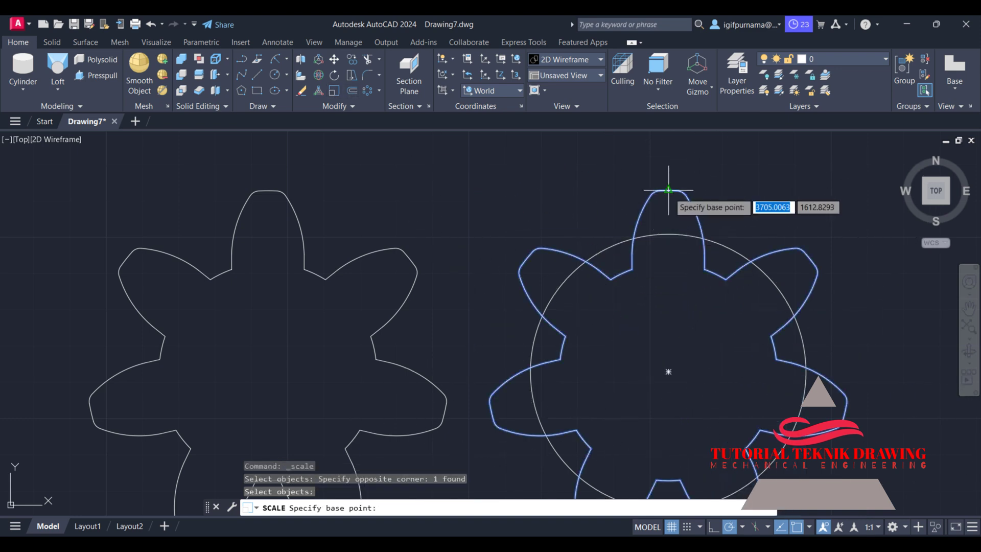
click(668, 371)
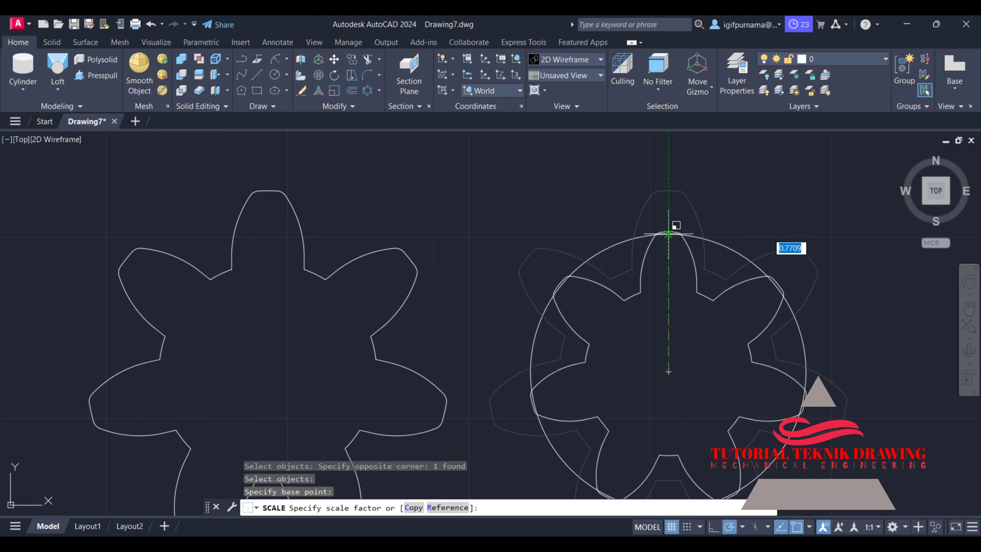
scroll(670, 228, down, 4)
scroll(664, 230, up, 10)
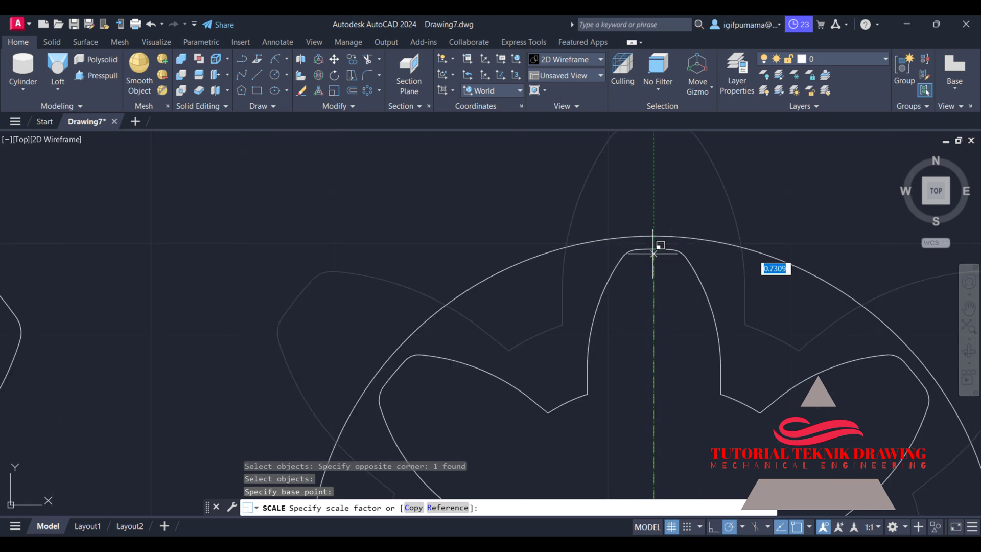
scroll(652, 253, up, 3)
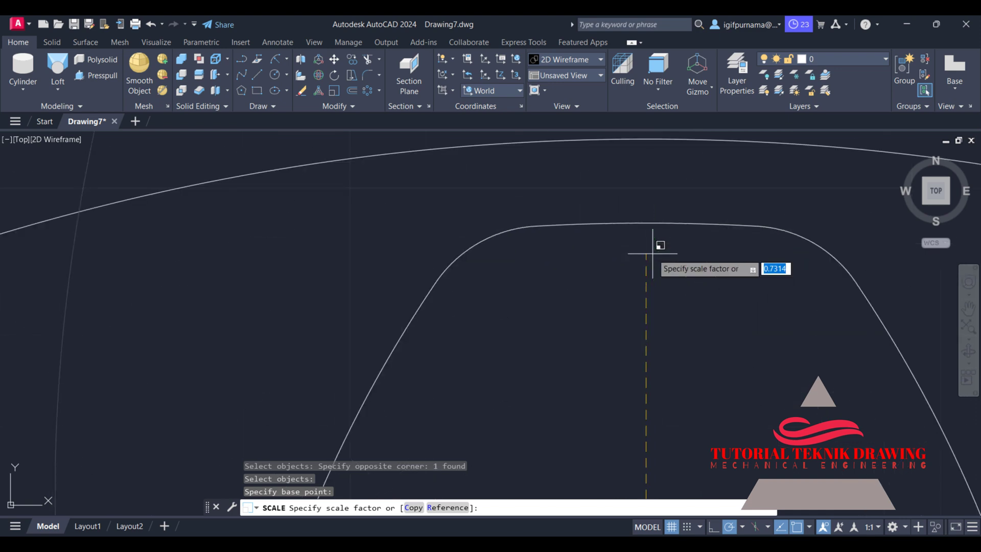
click(646, 138)
scroll(669, 194, down, 2)
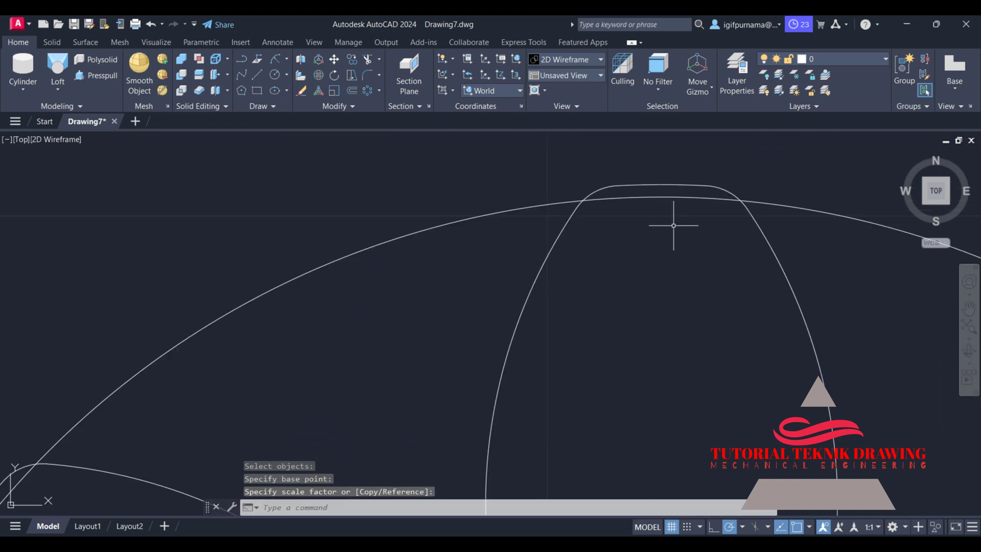
scroll(673, 226, down, 3)
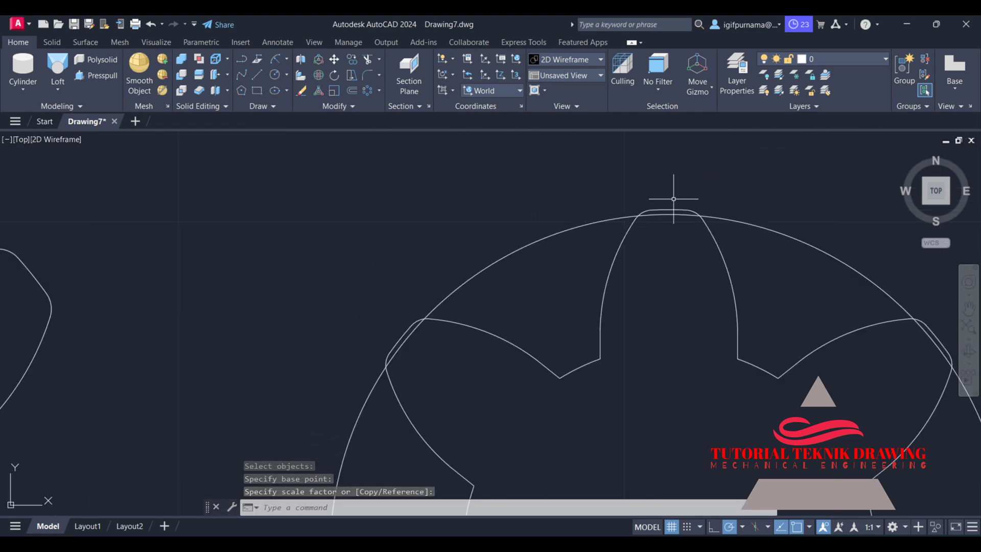
scroll(669, 209, down, 10)
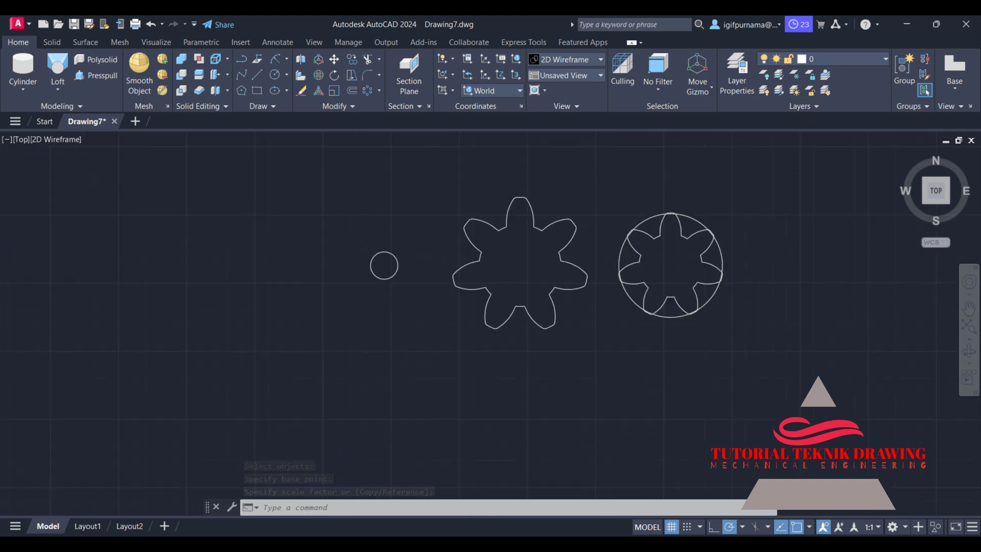
scroll(659, 243, up, 2)
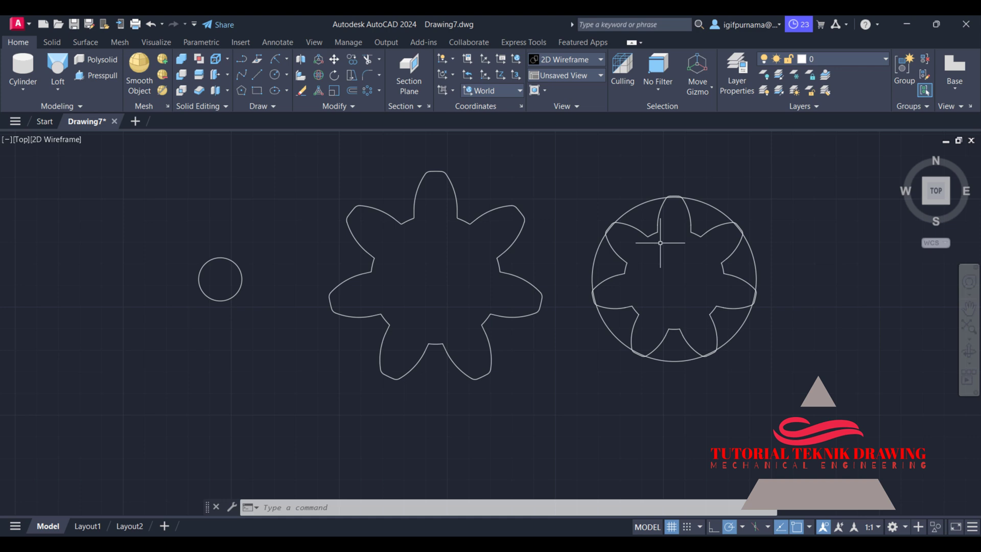
Copy the large middle gear from its centre onto the left radius-10 circle's centre.
click(352, 63)
click(526, 437)
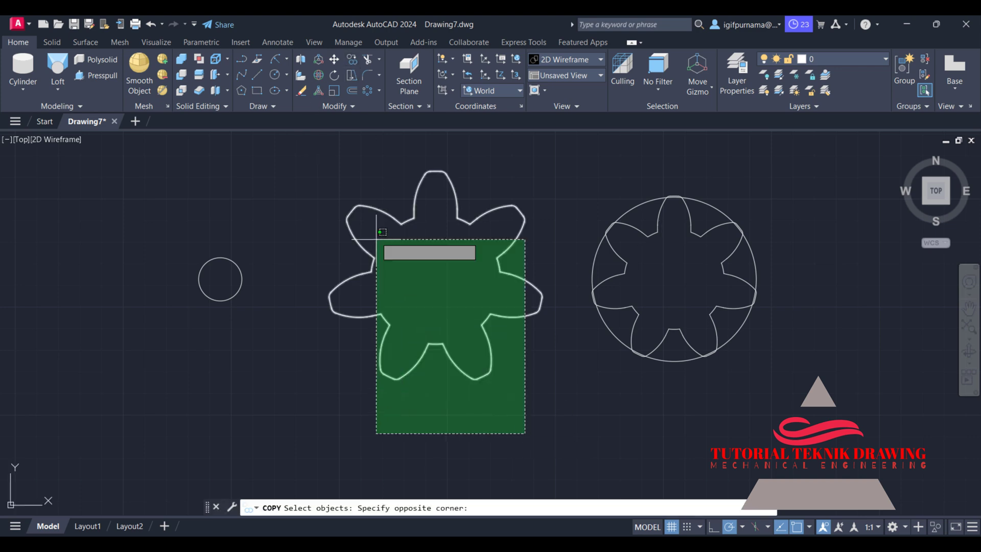
click(376, 235)
key(Return)
click(435, 279)
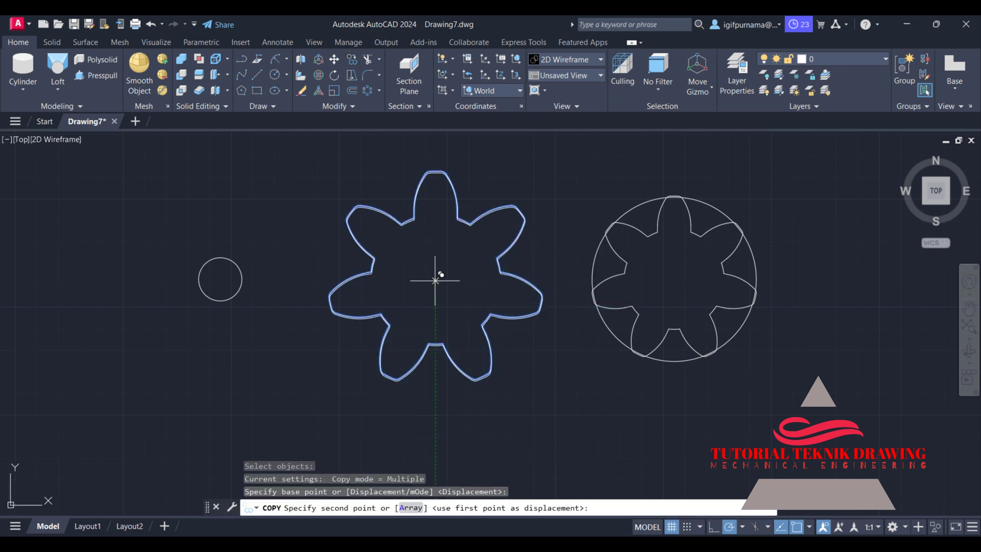
click(221, 278)
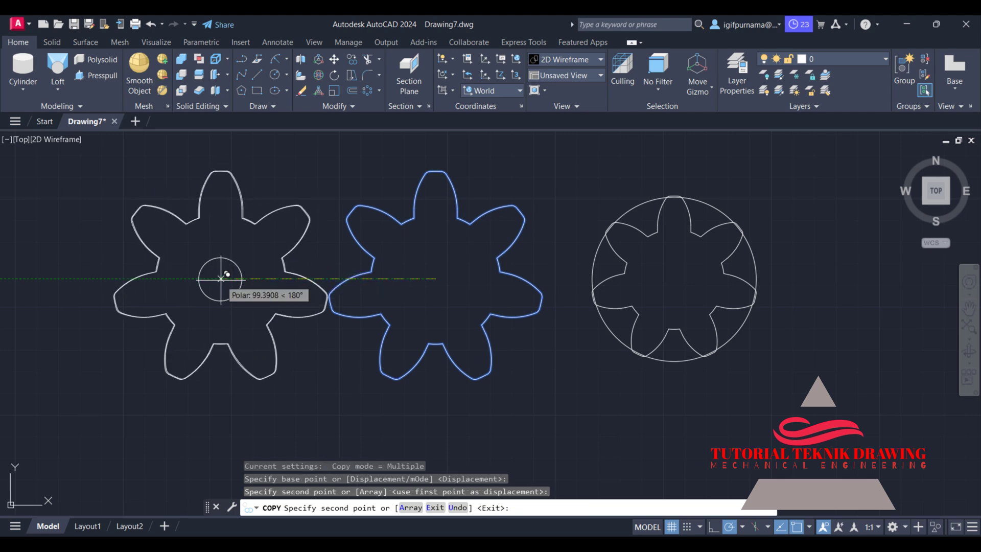
right_click(225, 280)
click(240, 288)
Scale the gear copy down about its centre to fit inside the radius-10 circle.
click(333, 90)
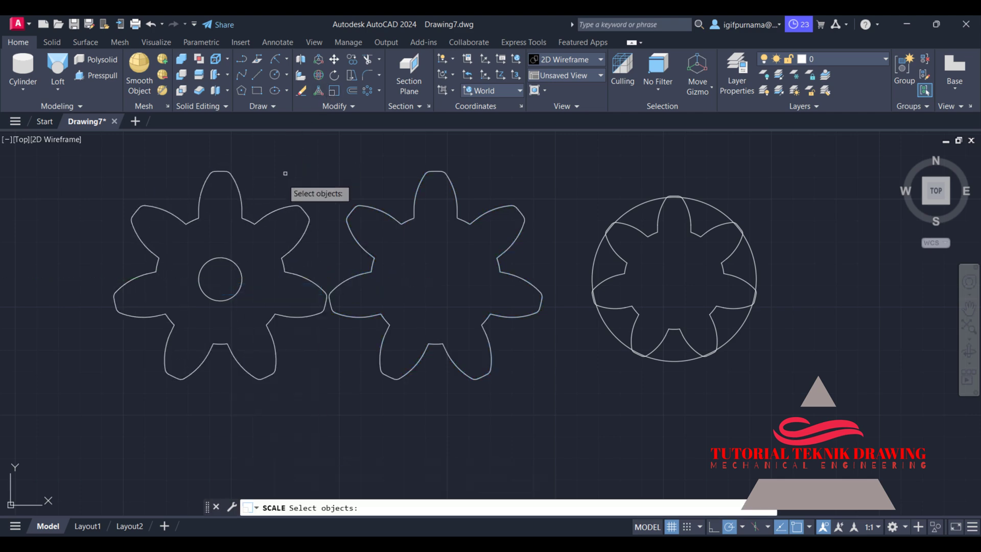
click(281, 176)
click(209, 173)
key(Return)
click(220, 278)
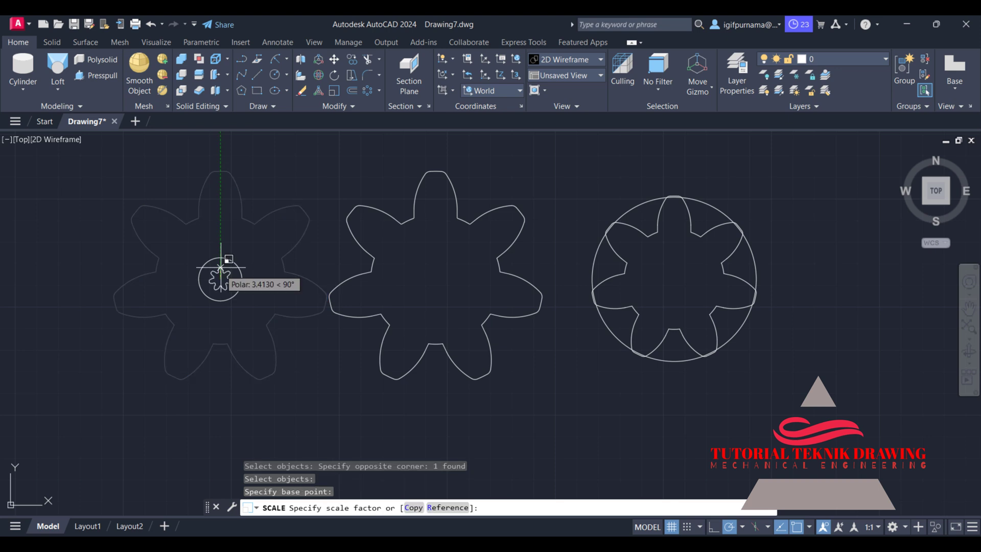
click(252, 297)
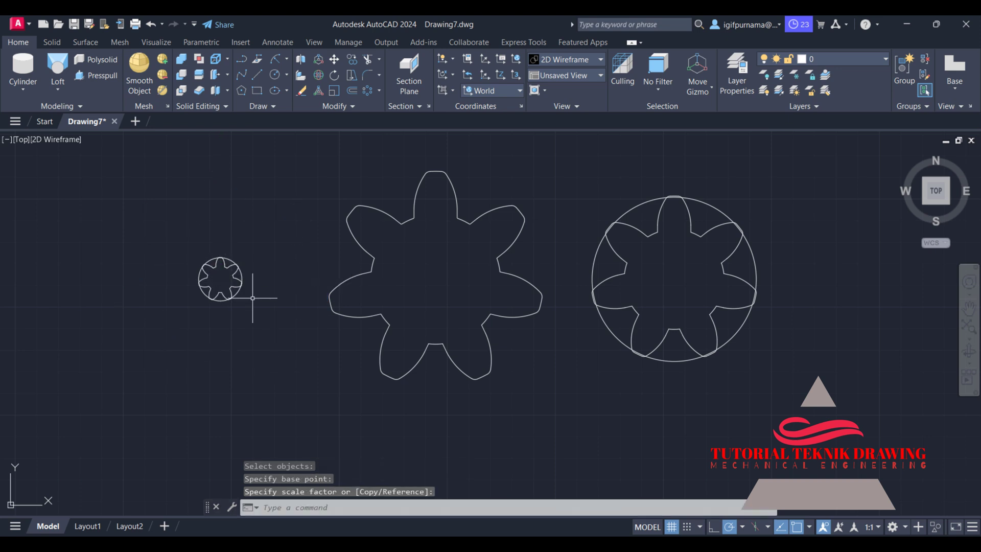
click(302, 92)
Erase the small left circle and the radius-38 circle around the right gear.
click(228, 261)
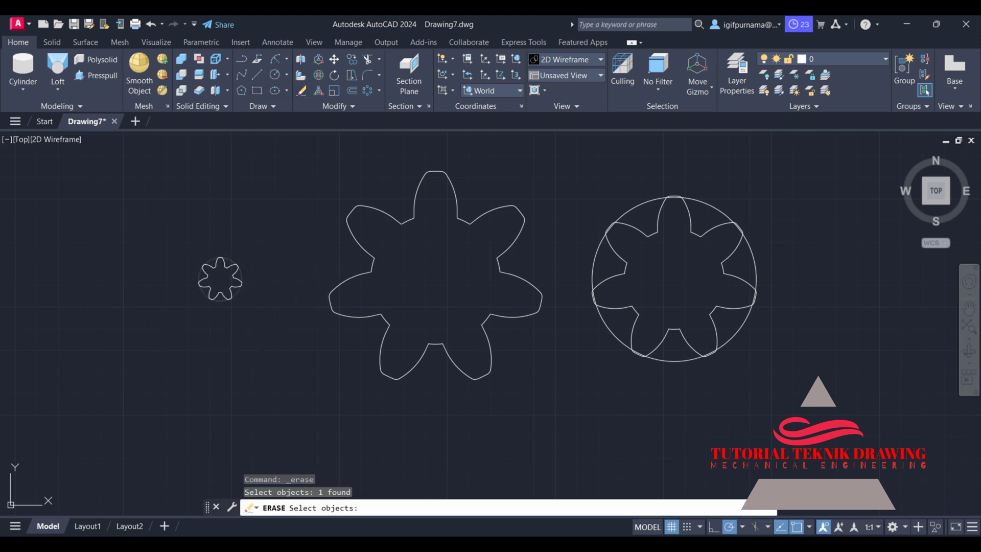
key(Return)
key(Return)
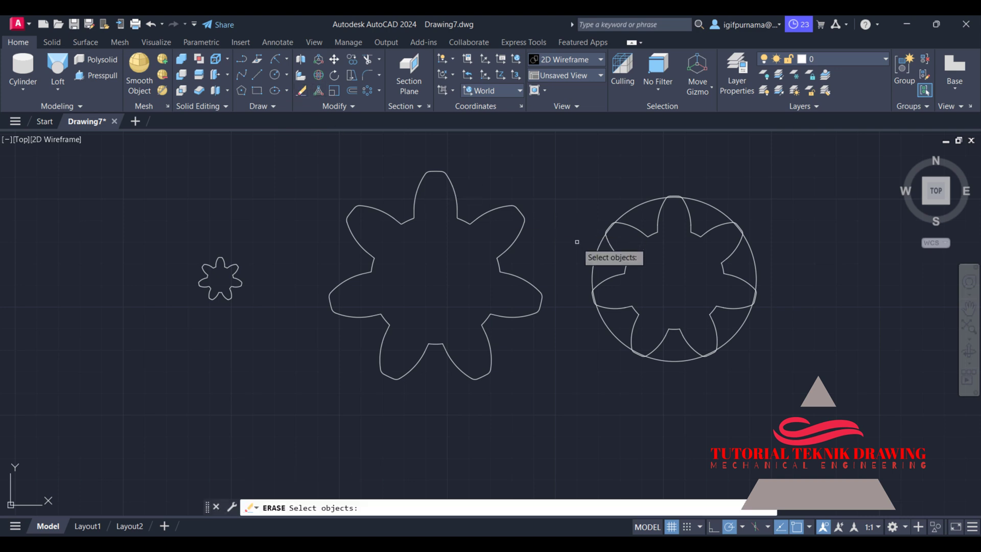
click(604, 258)
Move the right-hand gear so it is centred on the large gear.
key(Return)
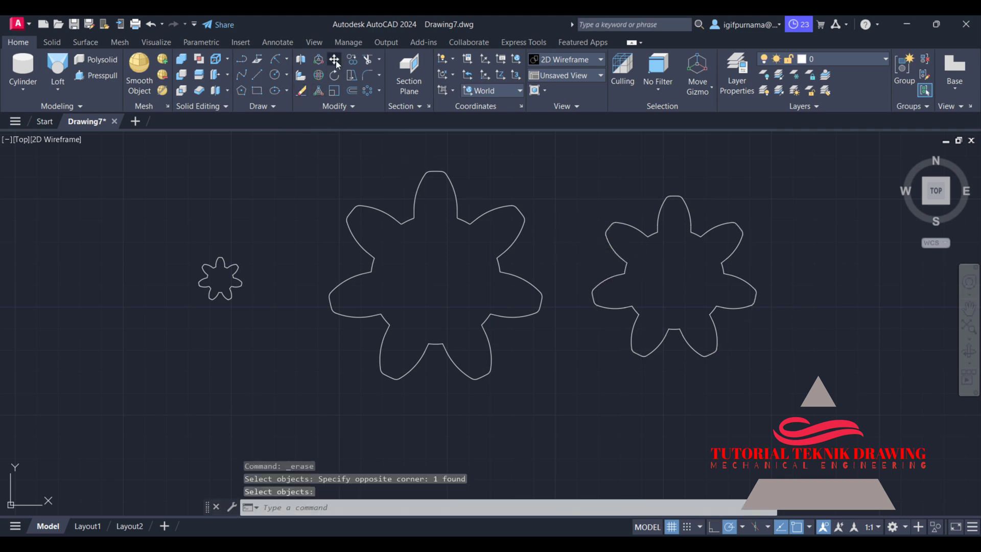
click(336, 60)
click(802, 373)
click(645, 207)
key(Return)
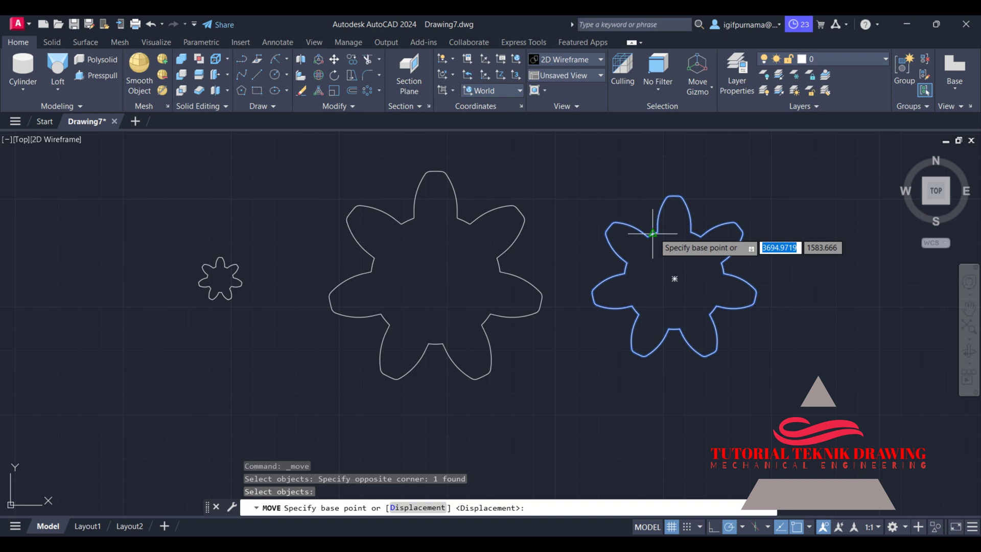
click(674, 279)
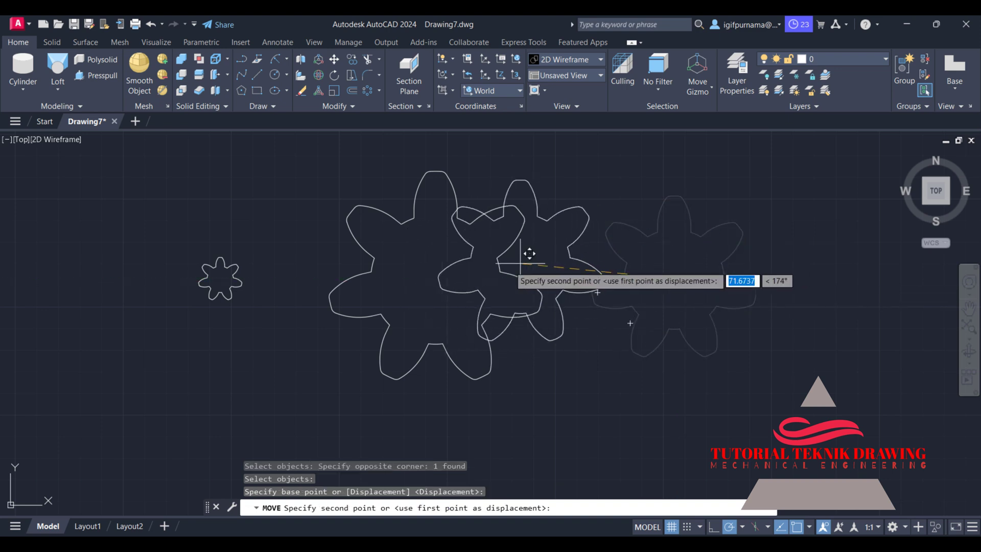
click(437, 281)
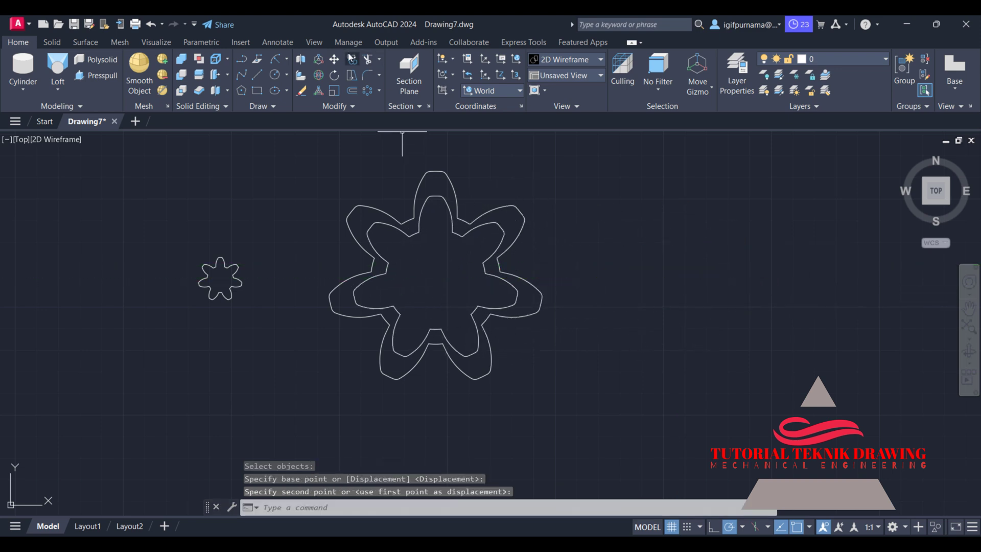
Move the small gear so it is centred inside the large gear.
click(334, 60)
click(280, 324)
click(212, 235)
key(Return)
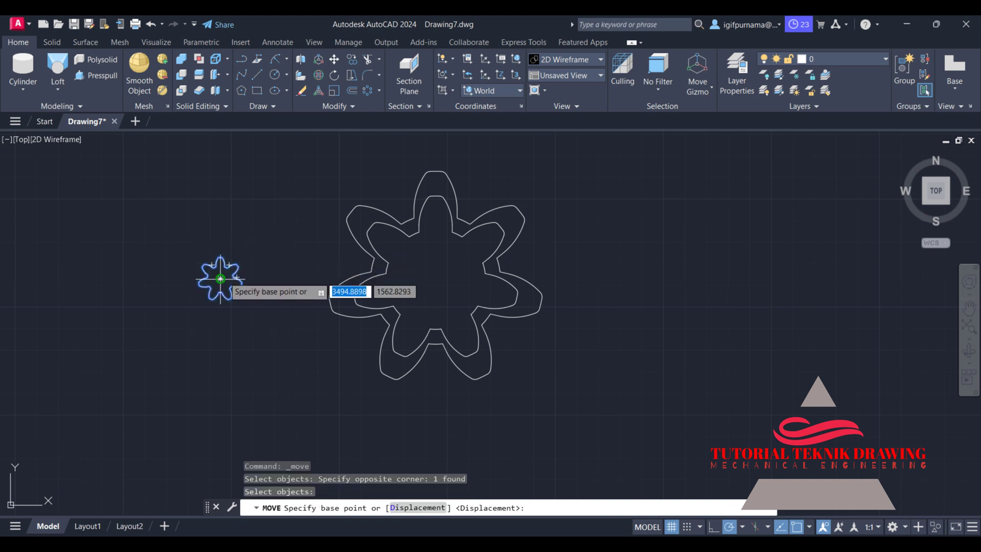
click(222, 278)
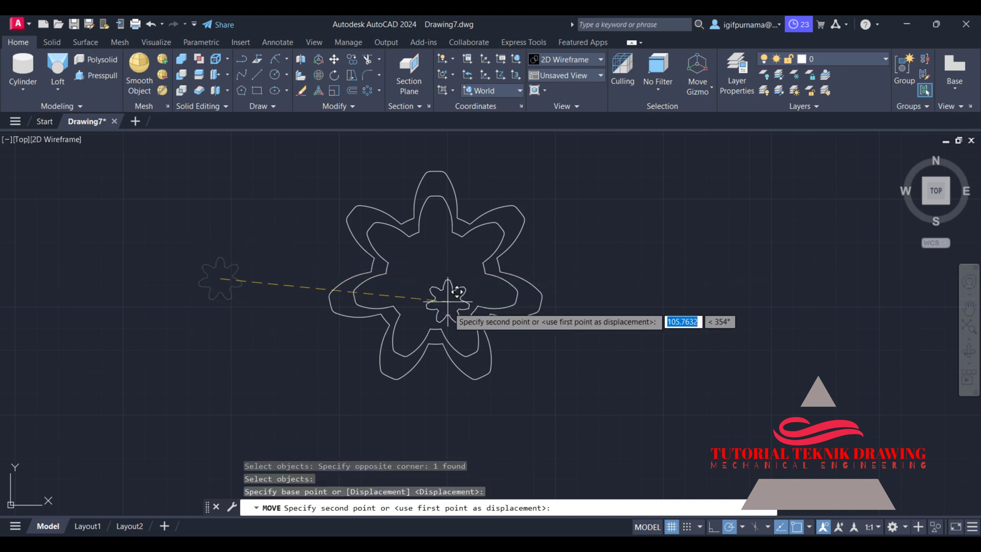
click(433, 282)
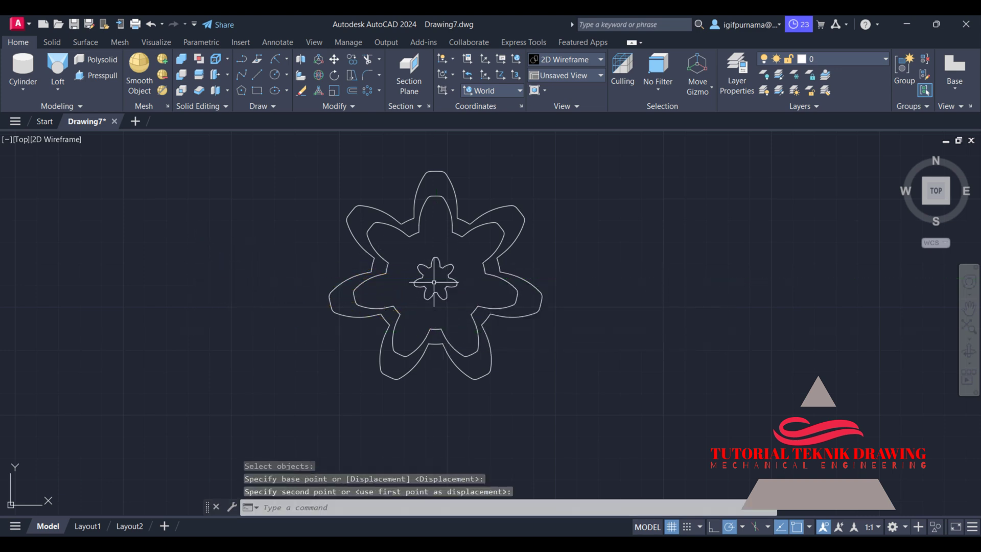
key(ctrl+z)
key(ctrl+z)
key(ctrl+z)
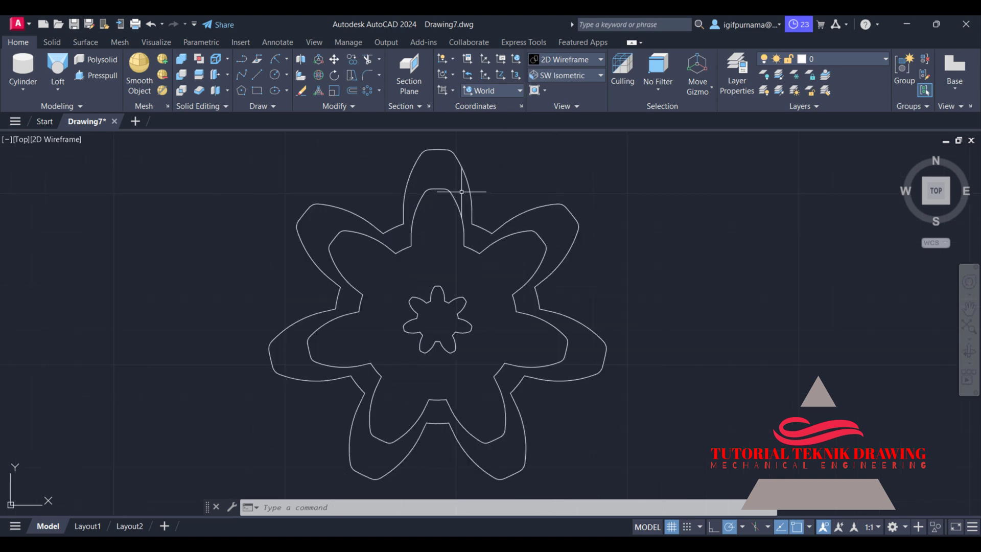
click(334, 76)
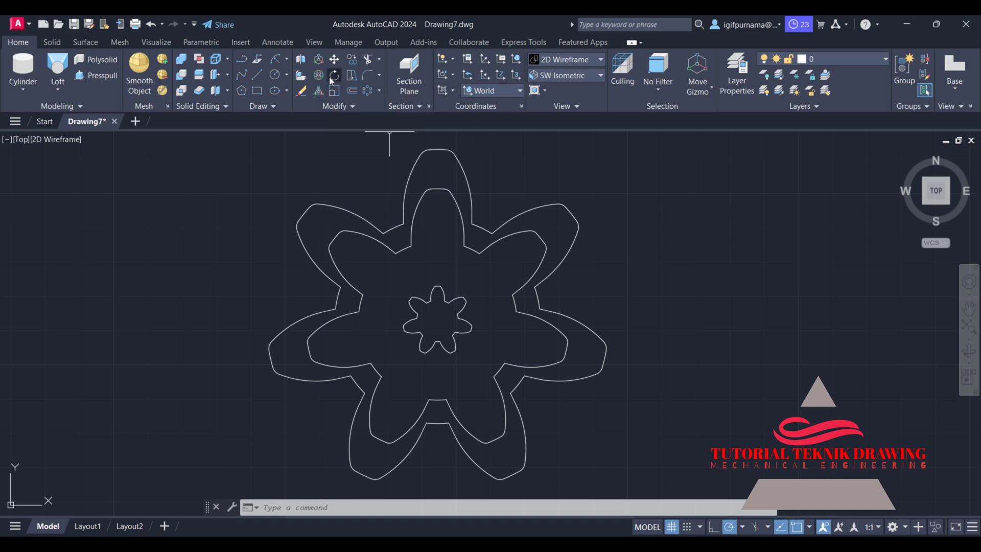
click(430, 189)
key(Return)
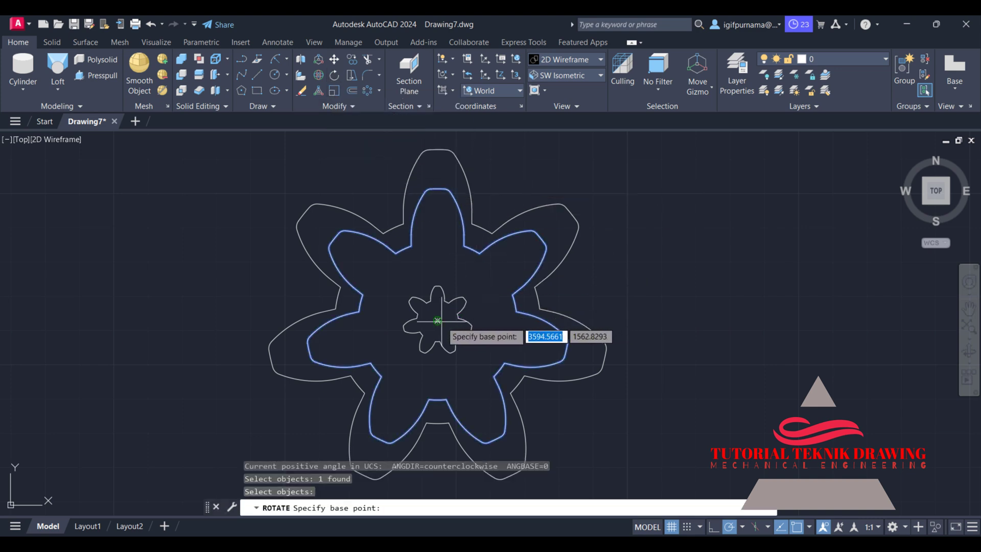
click(438, 321)
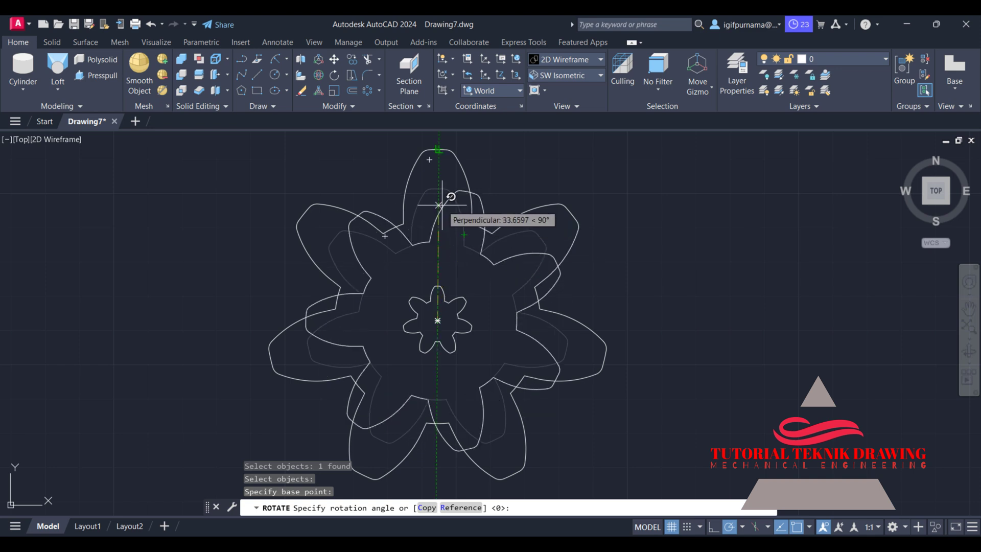
key(Escape)
Move the middle gear outline out to the right of the large gear.
click(334, 59)
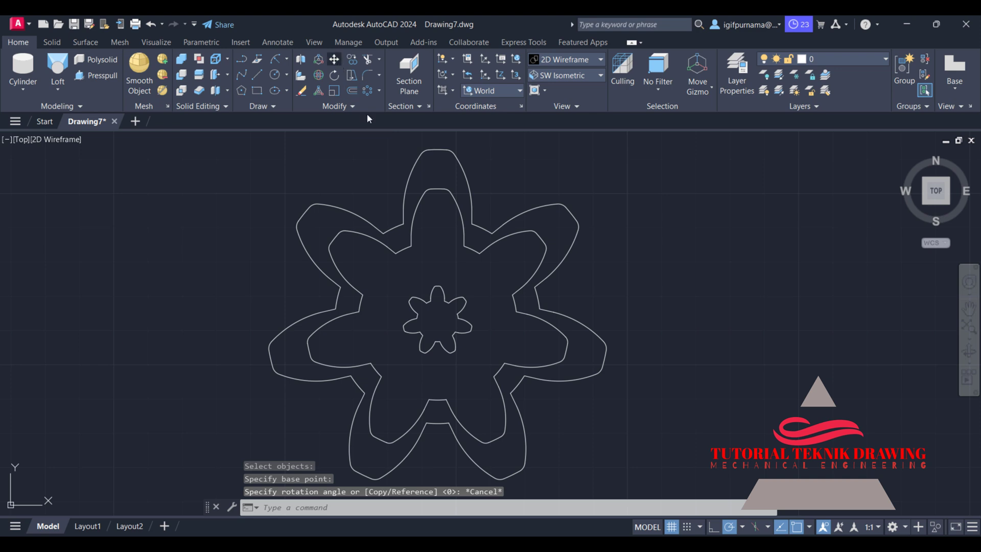
drag(430, 234, 419, 227)
click(412, 234)
key(Return)
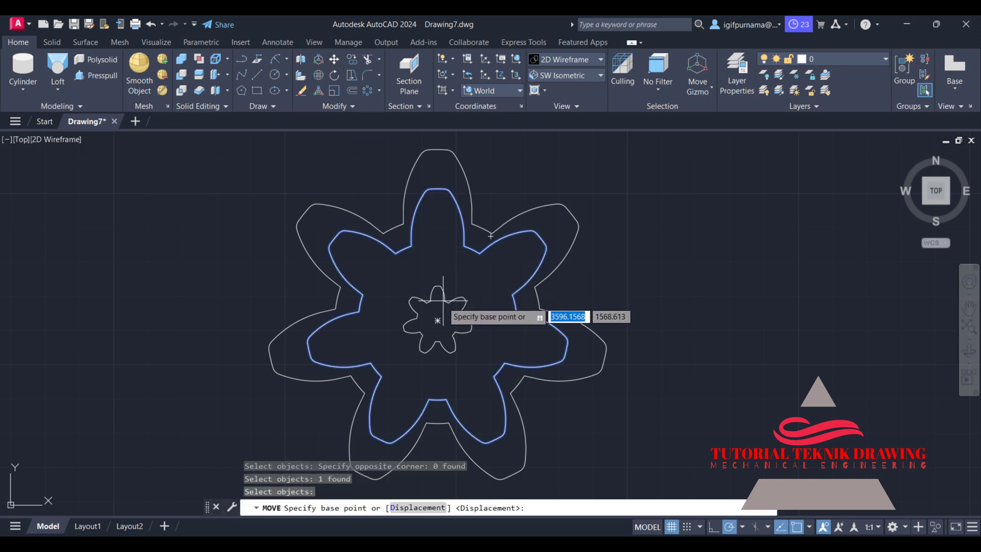
click(437, 321)
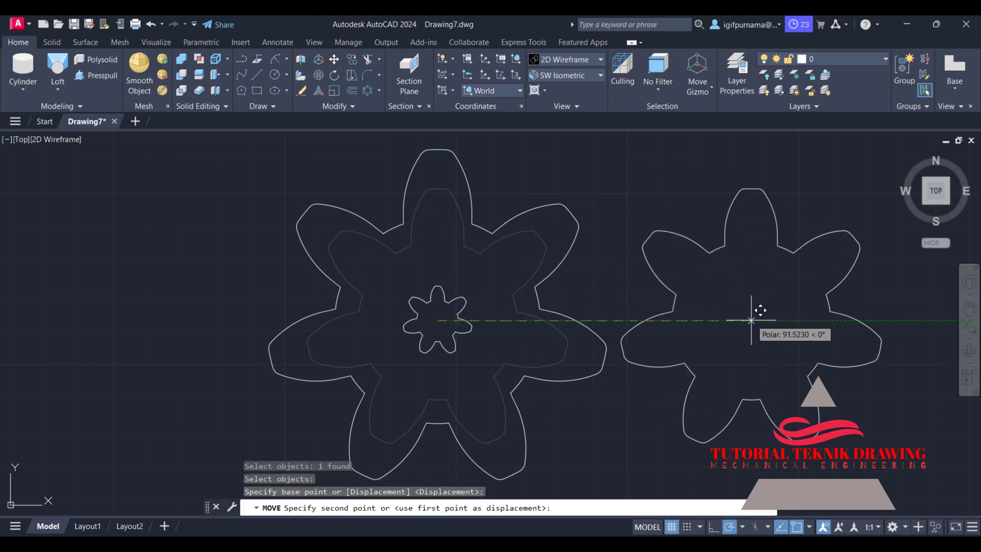
click(753, 325)
Start rotating the right gear, then cancel and undo so the gears are concentric again.
click(335, 75)
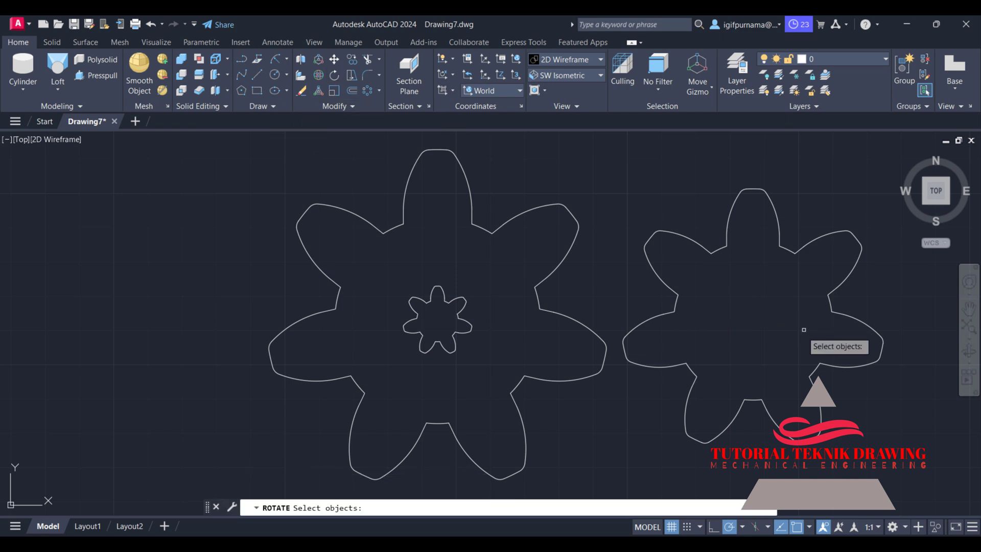
drag(804, 324, 705, 219)
key(Return)
click(753, 321)
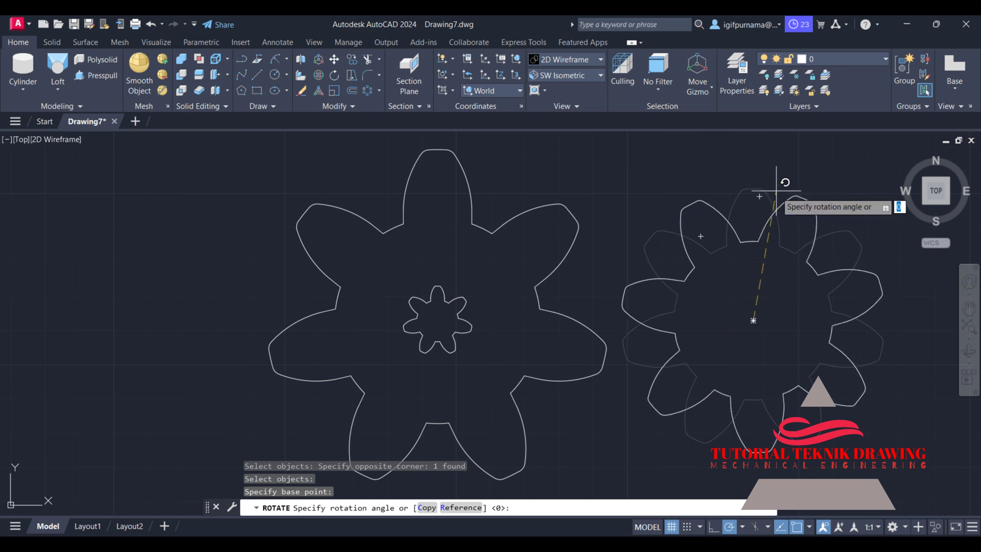
key(Escape)
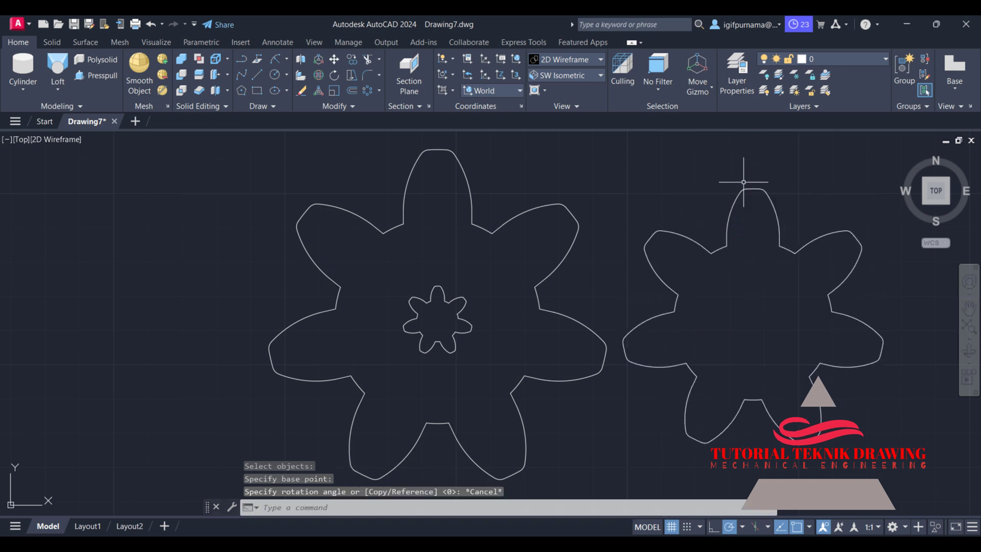
key(ctrl+z)
key(ctrl+z)
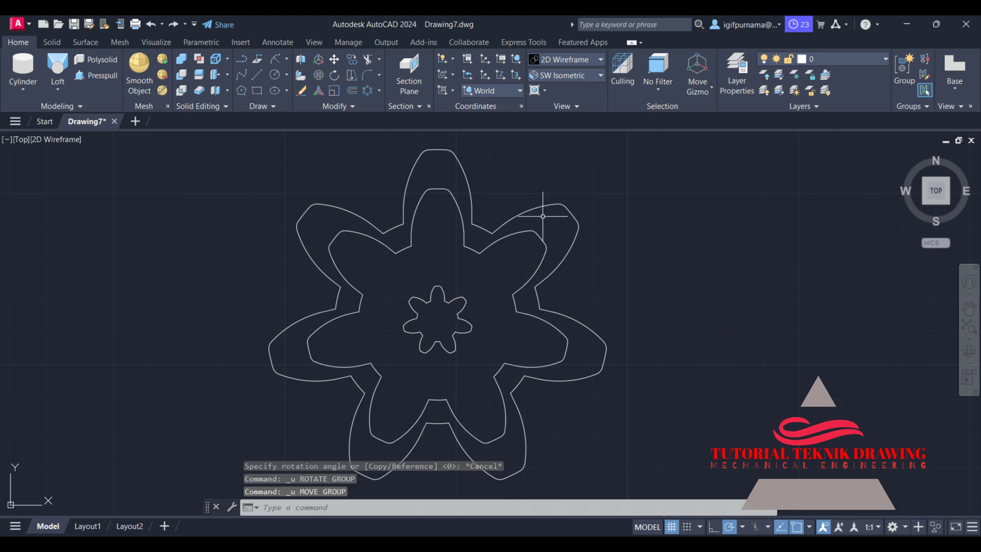
Rotate the smaller gear outline about the shared centre so its teeth fall between the large gear's.
text(ro)
key(space)
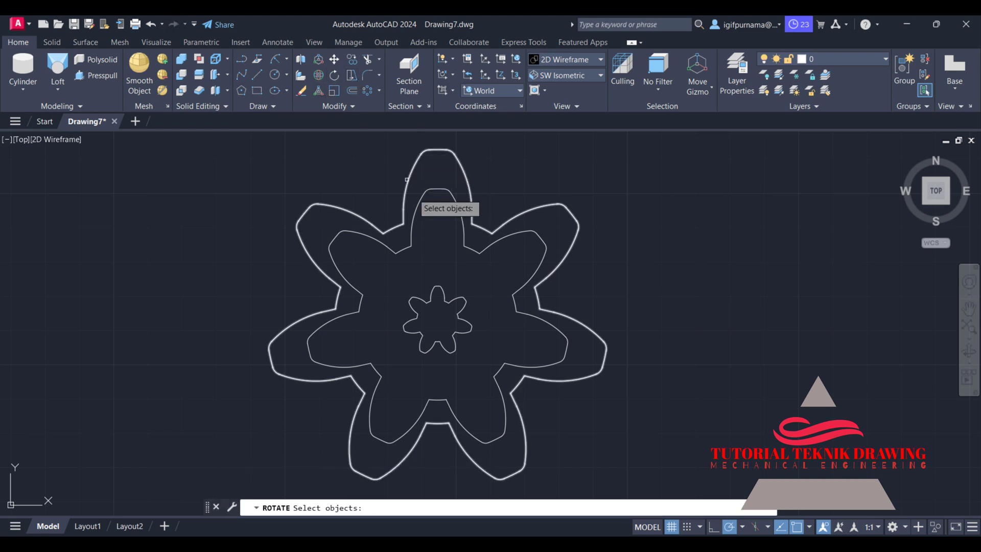
click(430, 204)
key(Return)
click(437, 321)
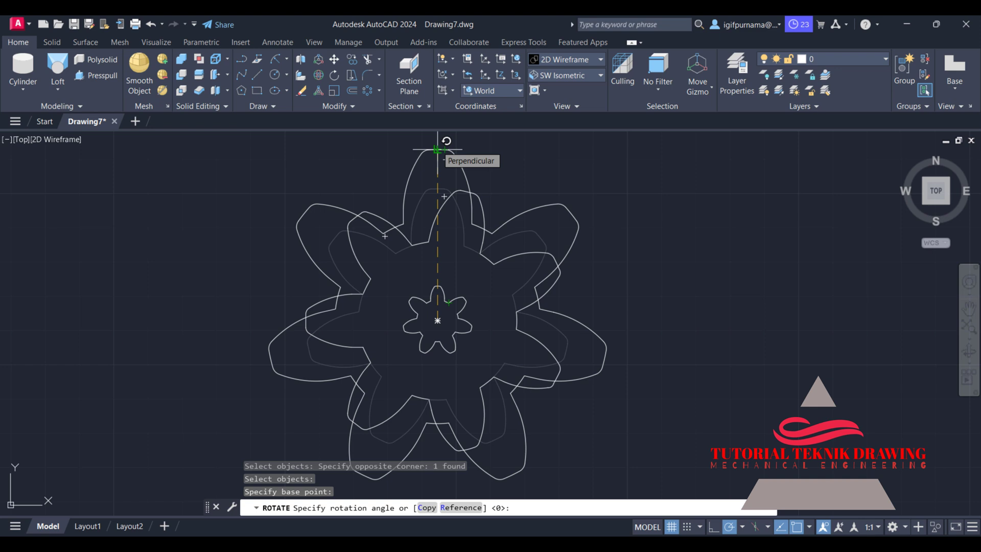
click(437, 149)
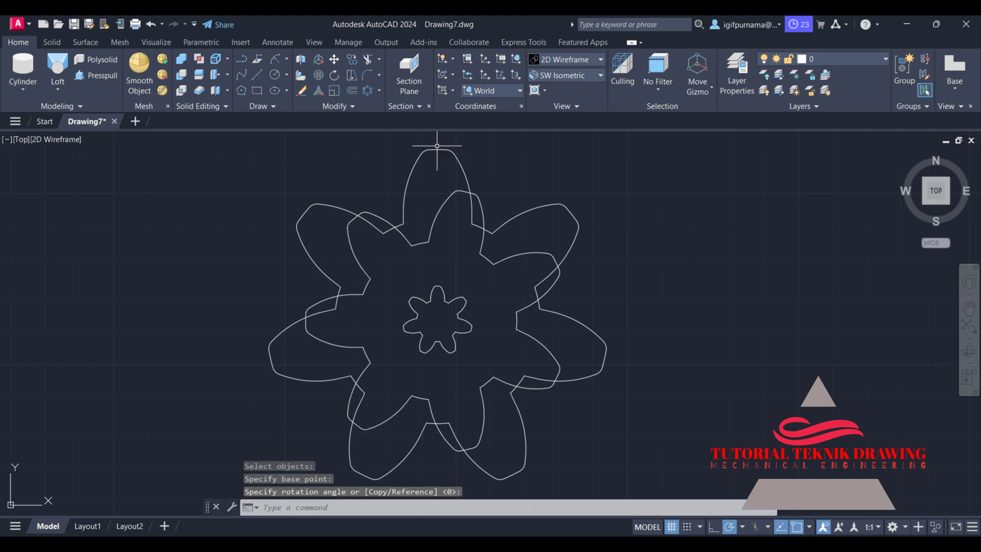
click(249, 78)
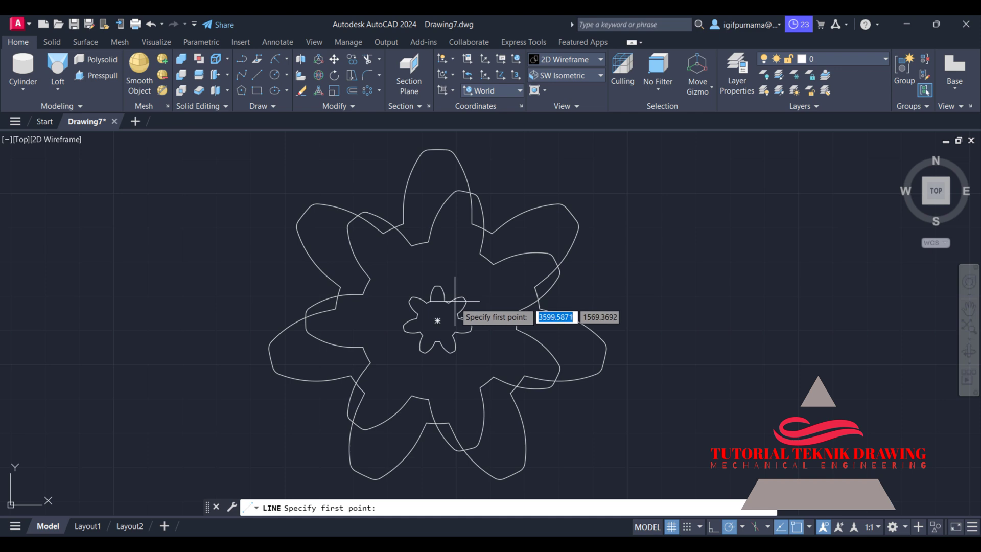
click(437, 320)
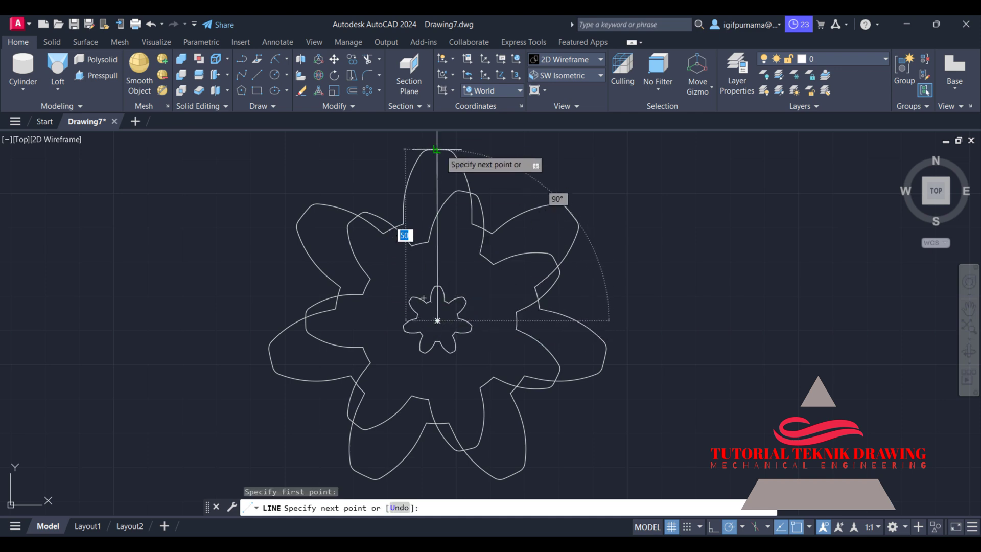
click(437, 149)
right_click(438, 149)
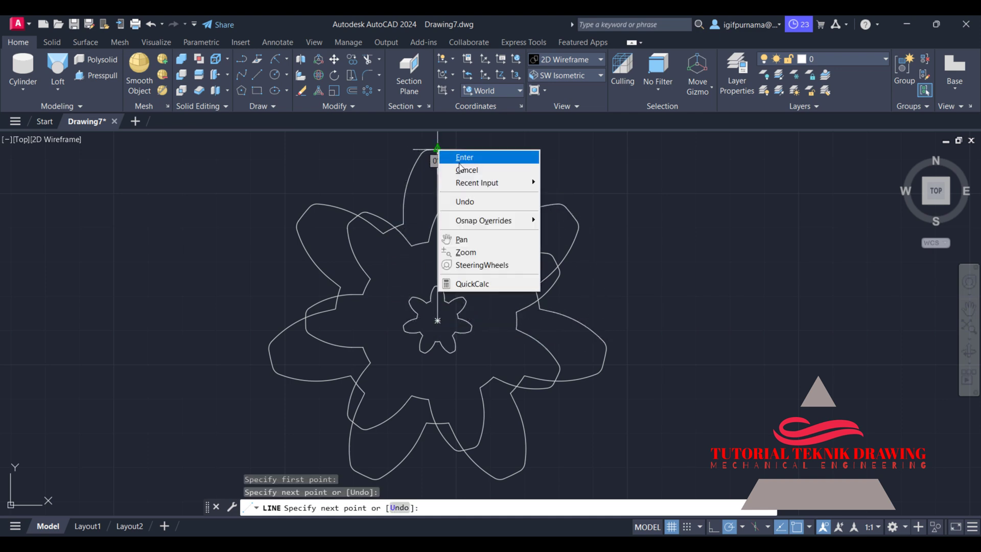
click(460, 156)
key(Return)
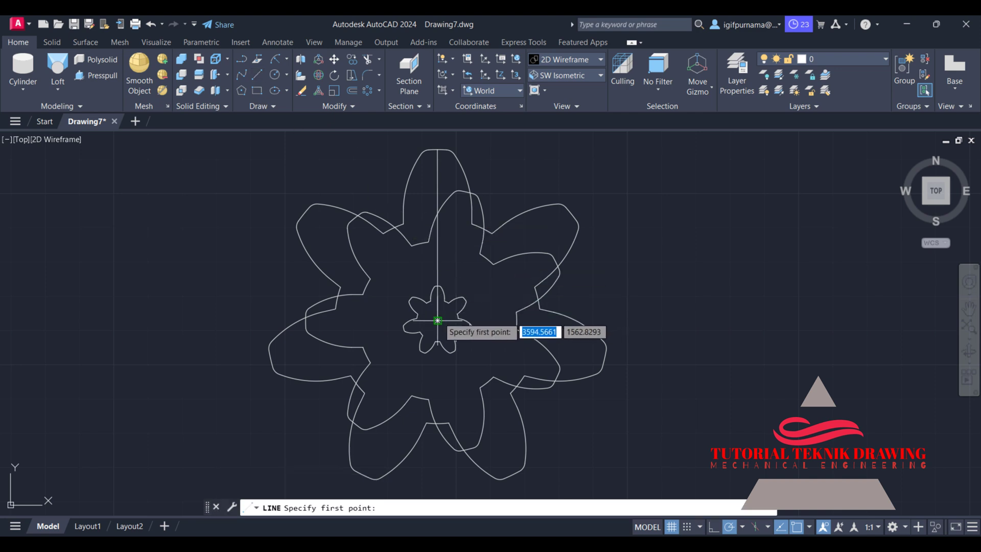
click(437, 320)
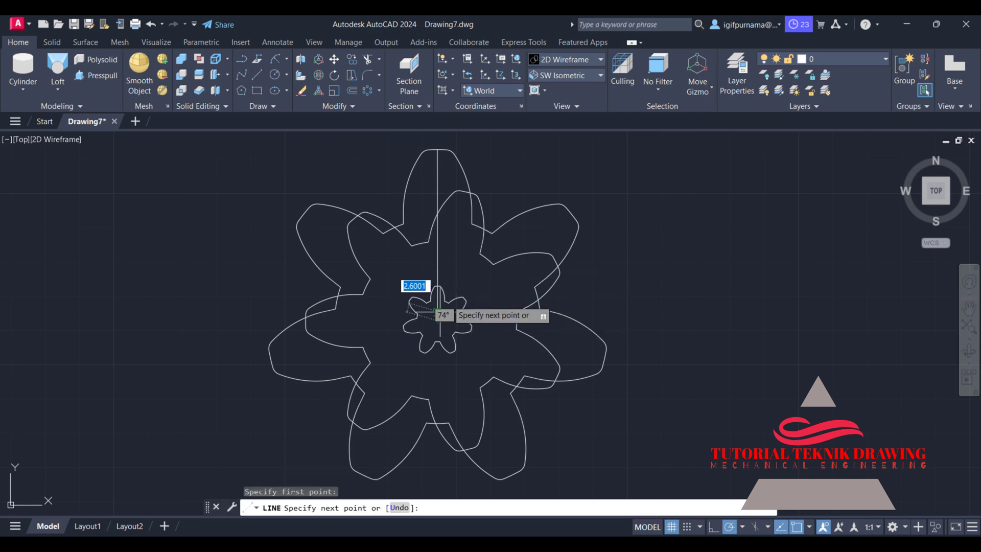
click(465, 192)
right_click(466, 193)
click(475, 198)
scroll(472, 194, up, 5)
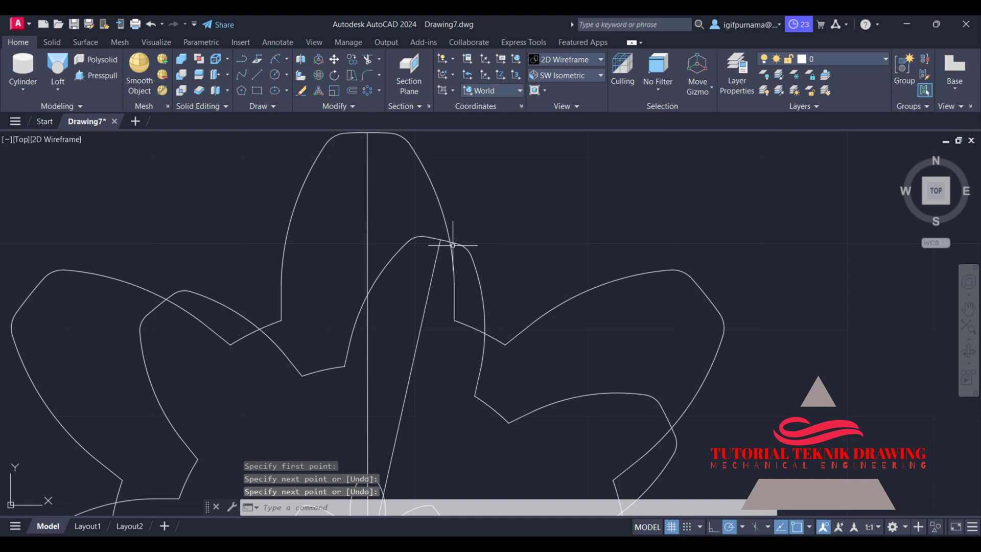
scroll(453, 245, down, 2)
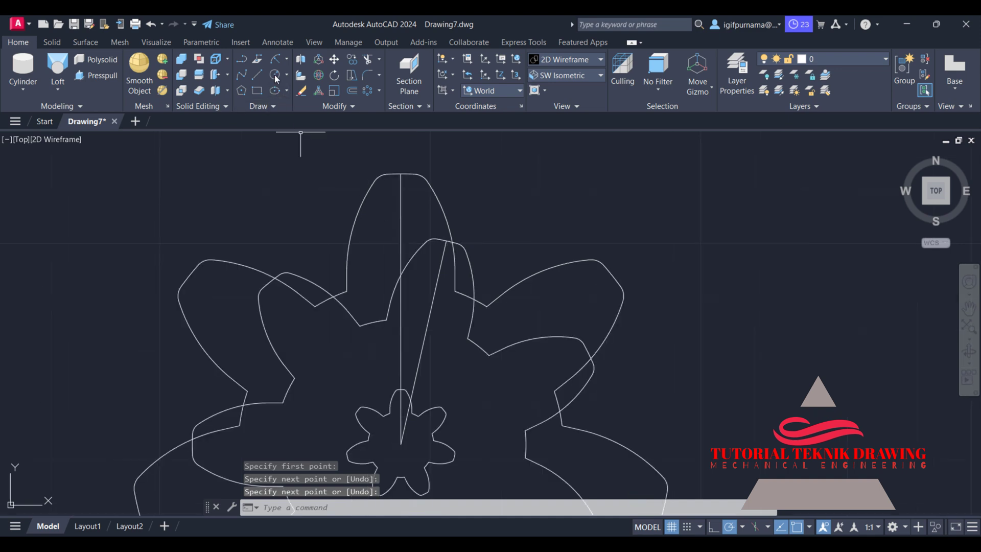
click(204, 45)
click(155, 41)
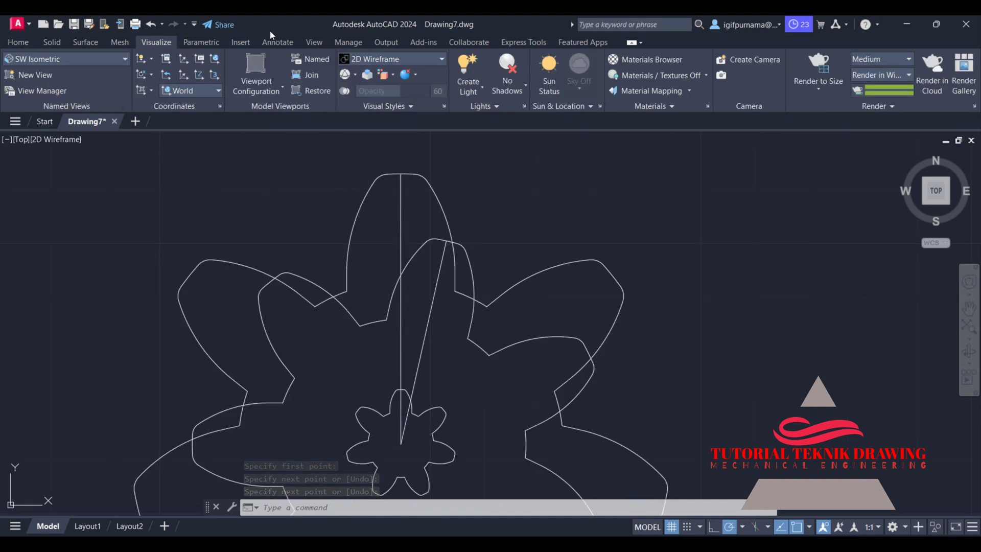
click(276, 43)
click(267, 94)
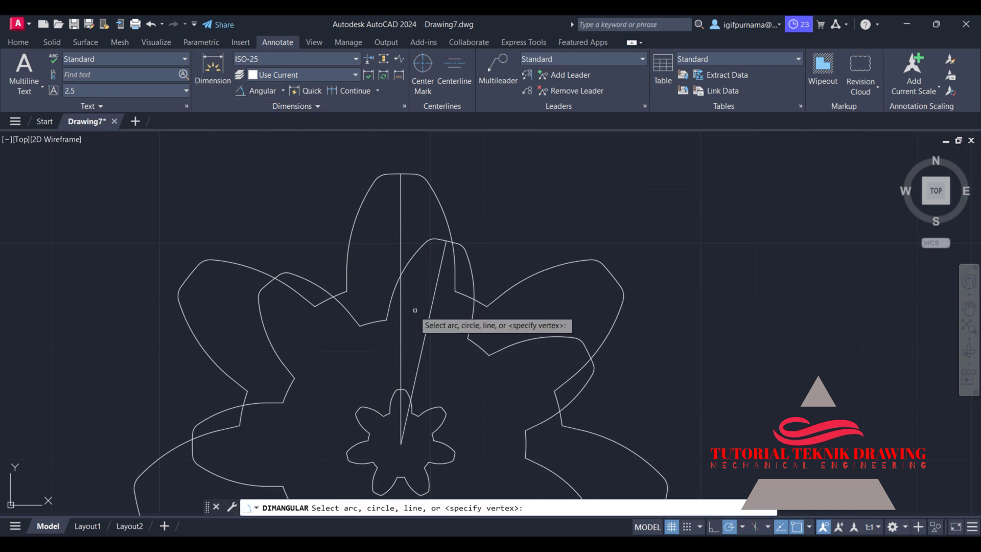
click(401, 313)
click(427, 332)
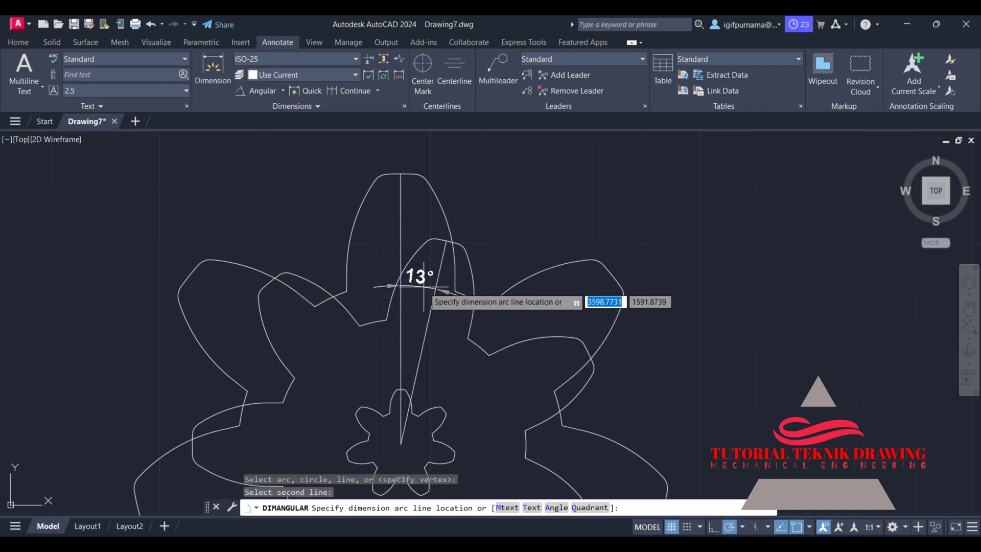
key(Escape)
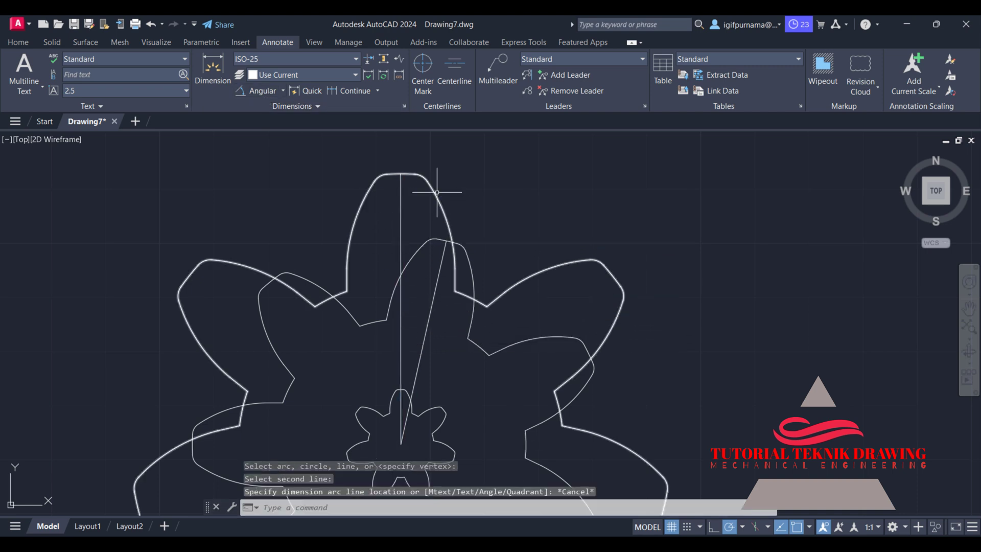
click(39, 41)
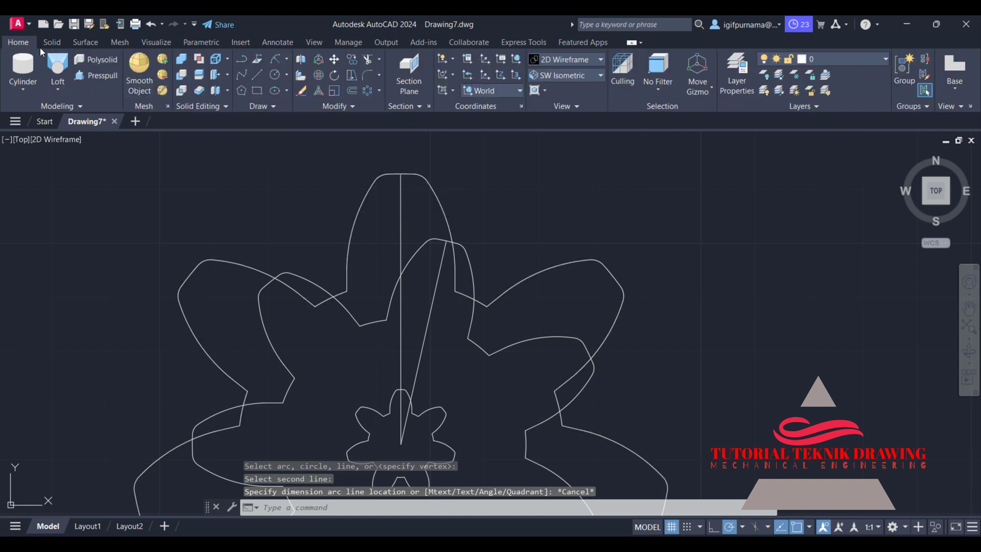
click(301, 91)
click(520, 327)
click(398, 358)
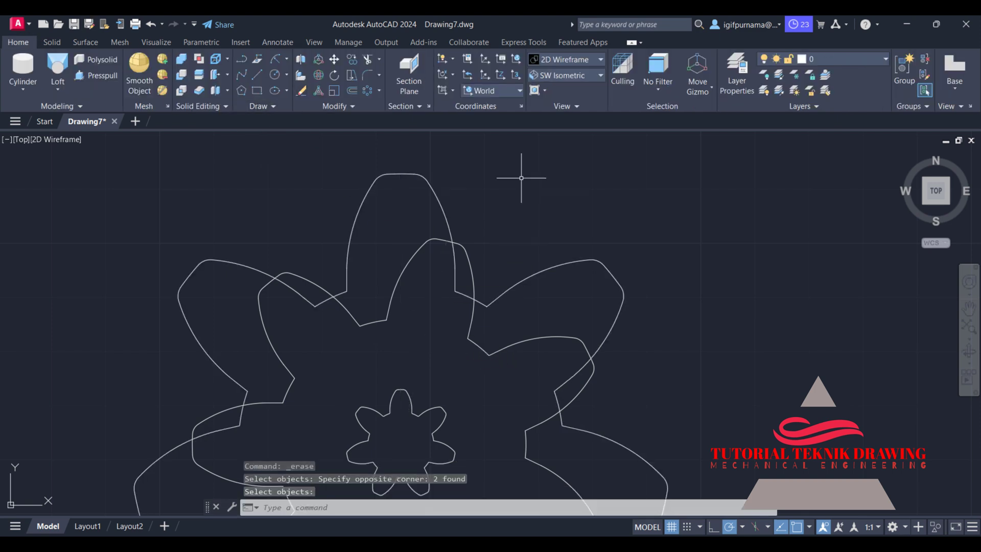
Zoom out, recentre the gear outlines, and switch to the SW Isometric view.
scroll(435, 299, down, 2)
middle_drag(427, 359, 462, 301)
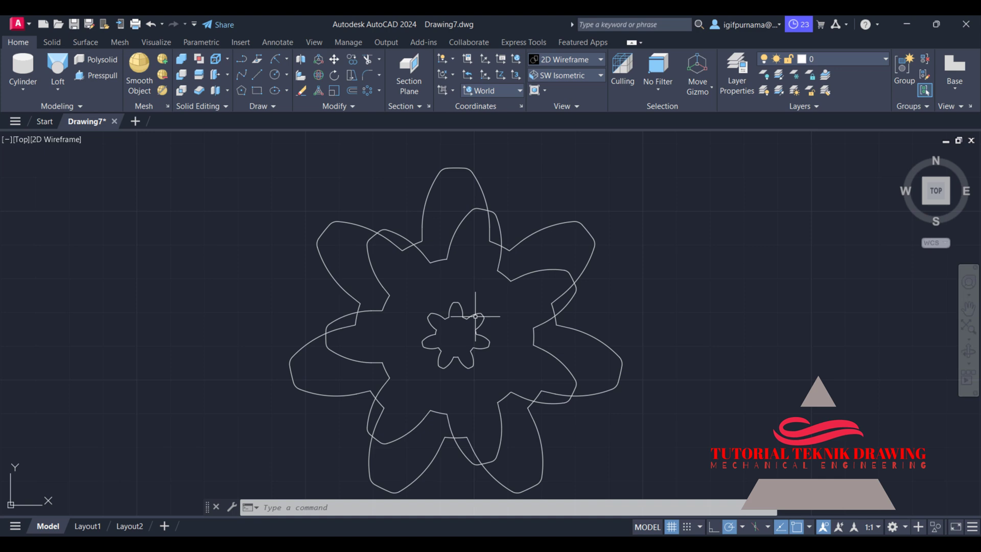
click(574, 72)
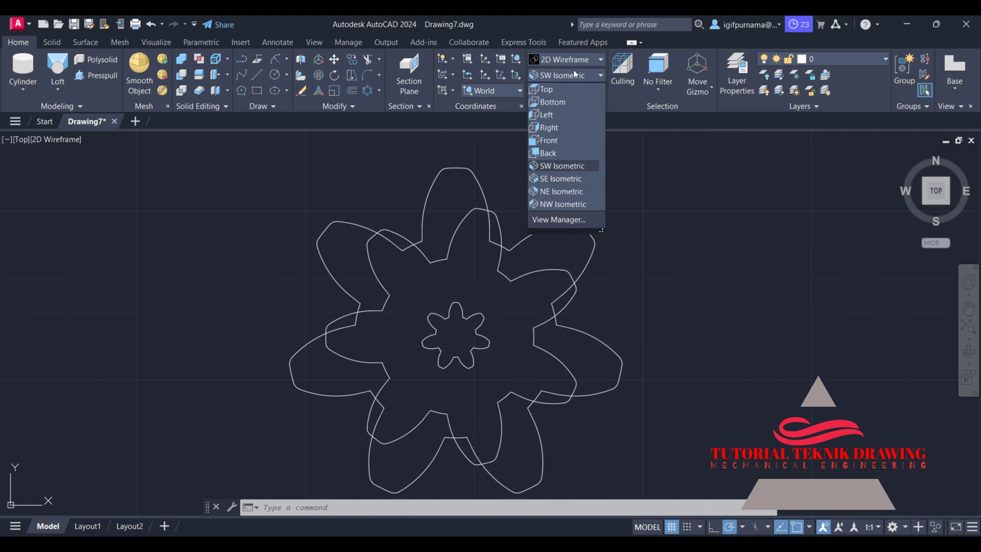
click(563, 169)
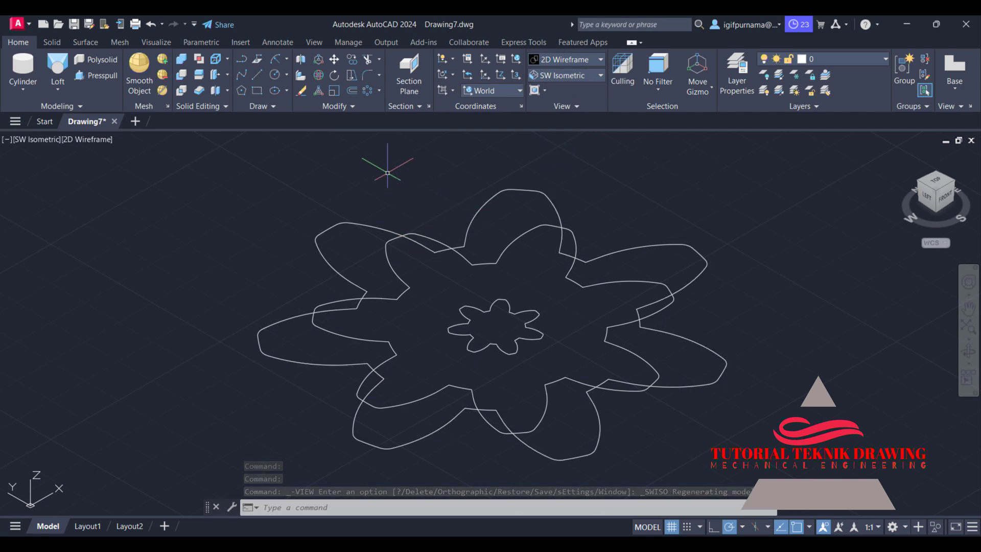
Move the small inner star outline 80 units up along +Z.
click(335, 60)
click(561, 356)
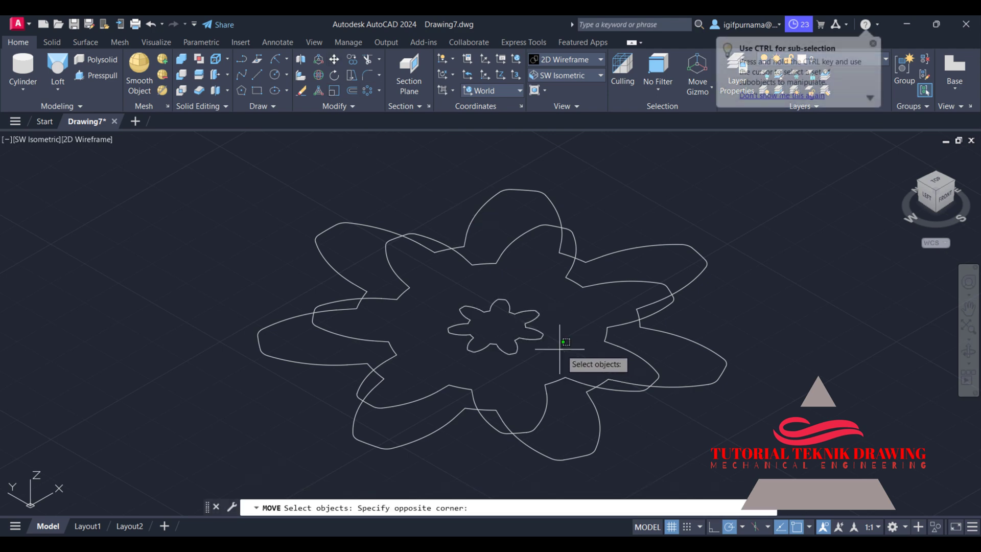
click(448, 300)
key(Return)
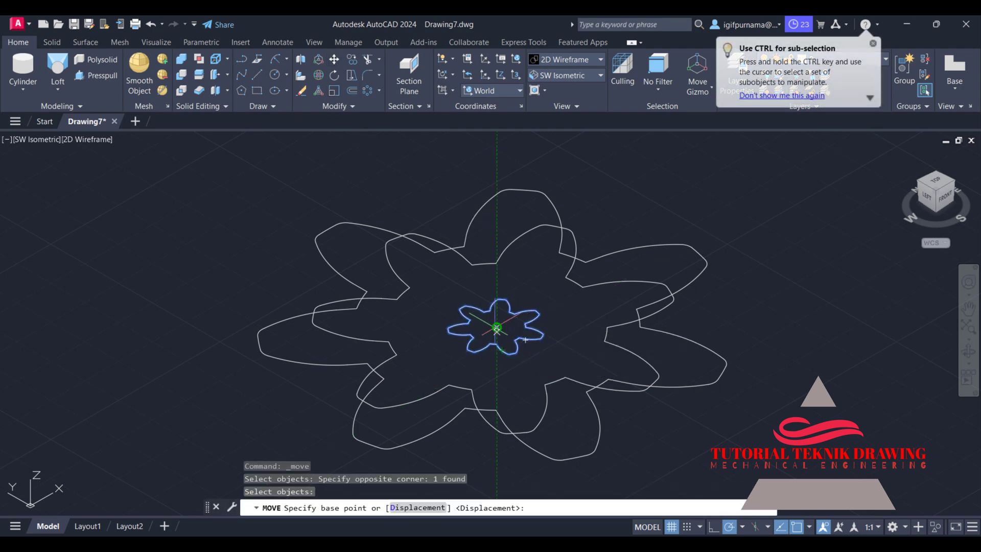
click(496, 326)
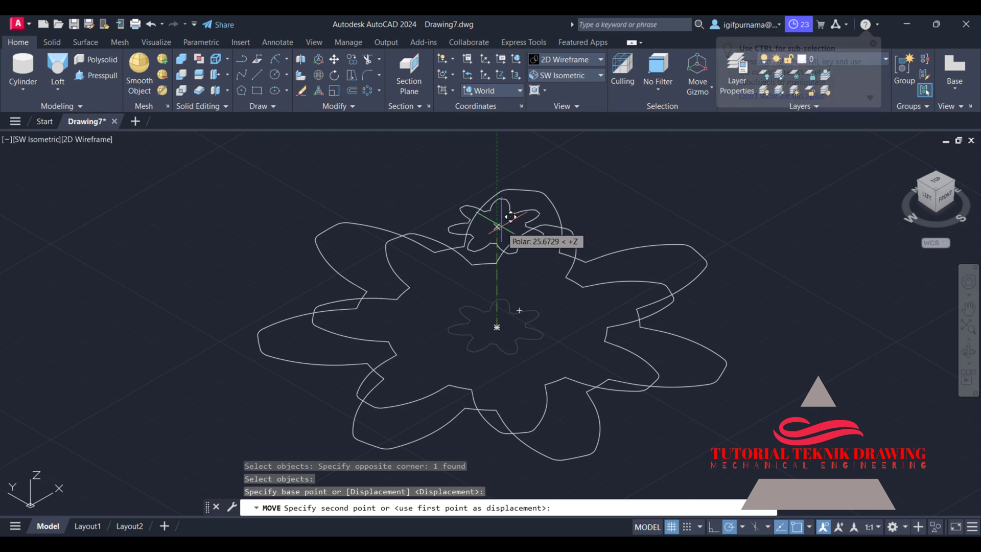
text(80)
key(Return)
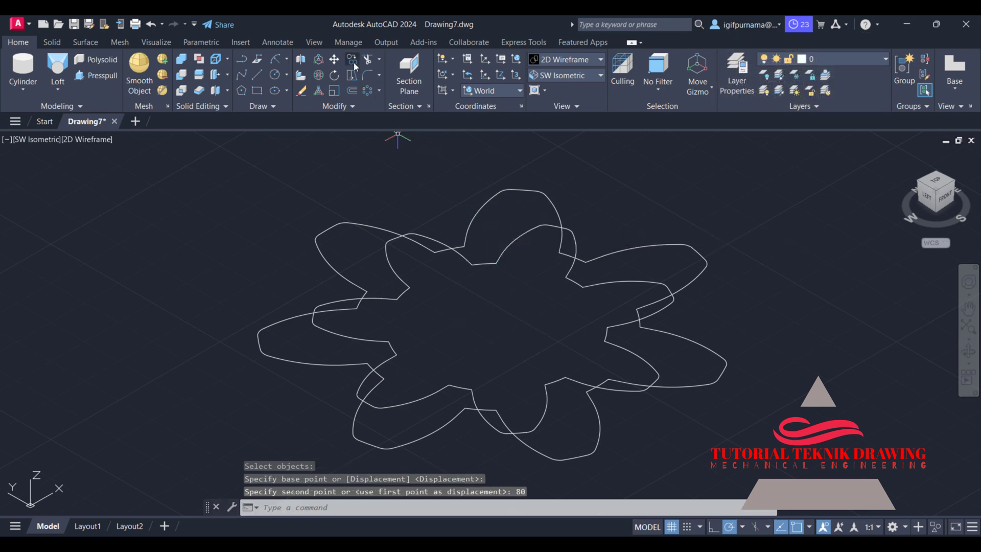
Move the rotated gear outline 40 units up along +Z.
click(335, 61)
click(402, 294)
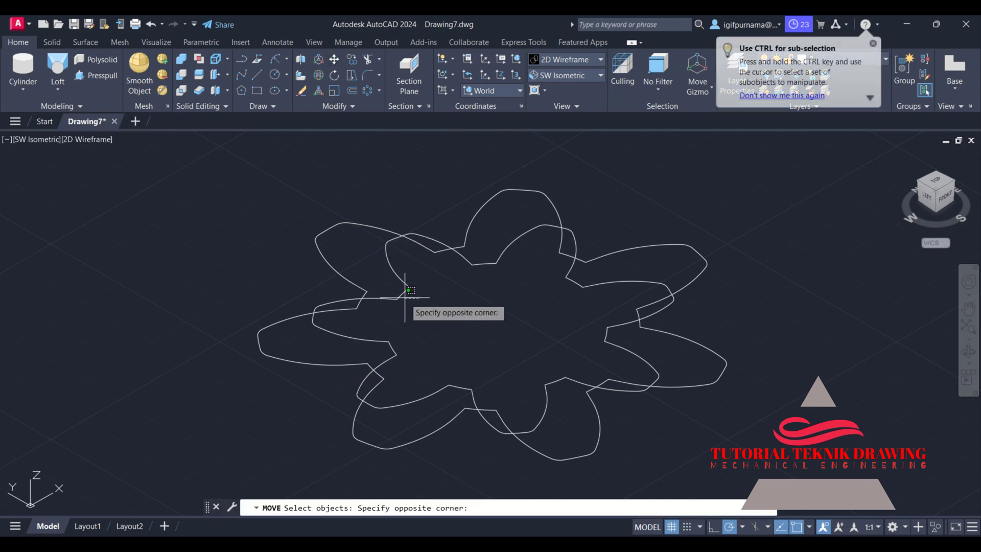
click(400, 293)
key(Return)
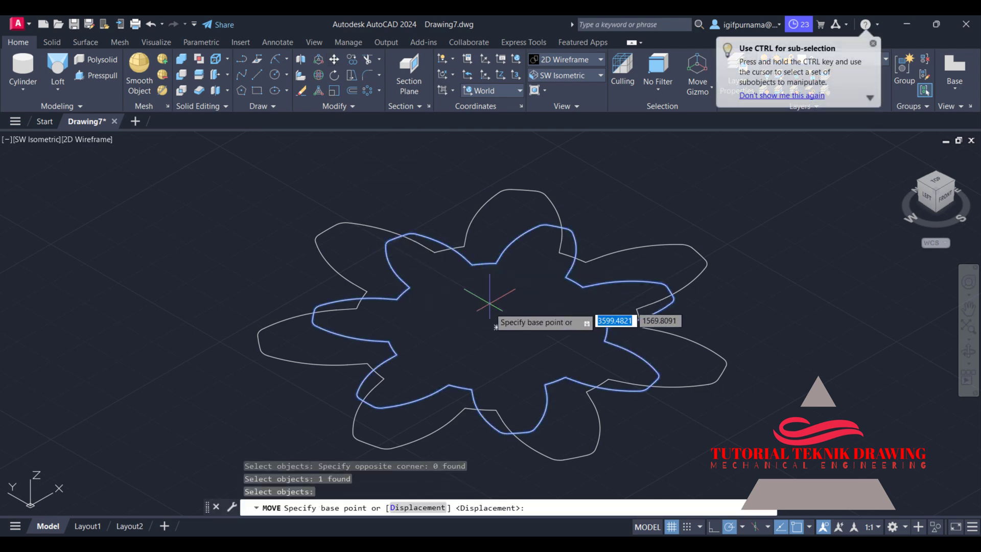
click(497, 323)
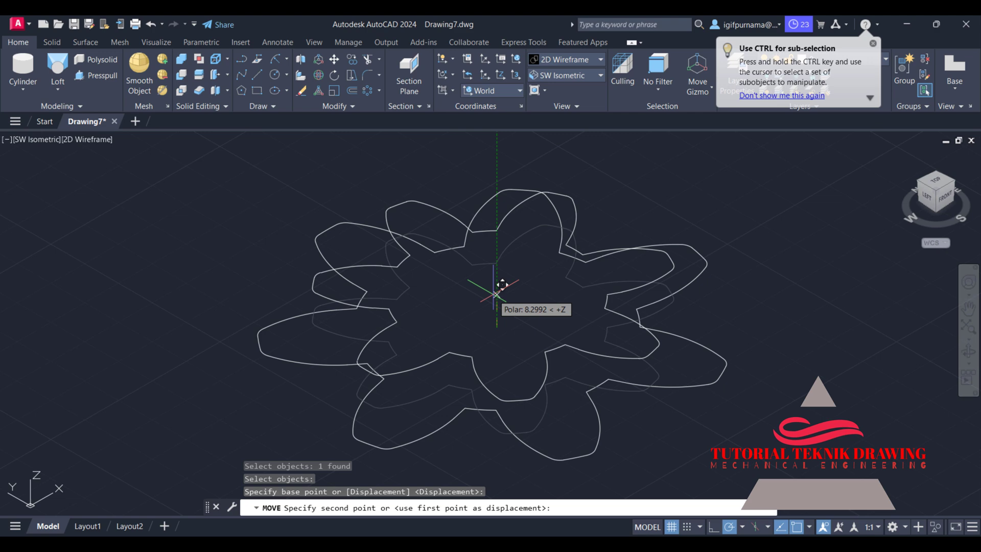
text(40)
key(Return)
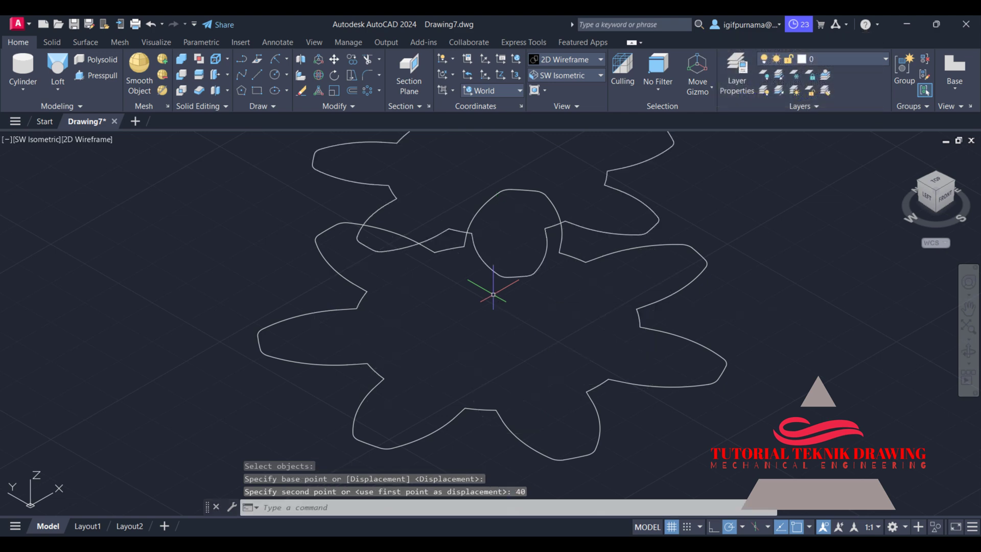
Loft the large gear, rotated gear and star outlines in order, using Cross sections only.
click(66, 94)
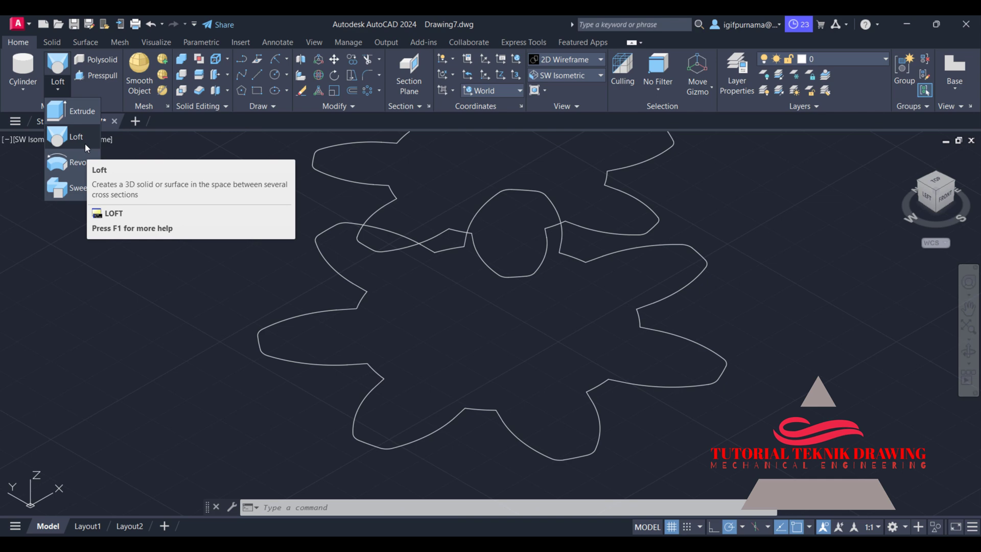
click(75, 140)
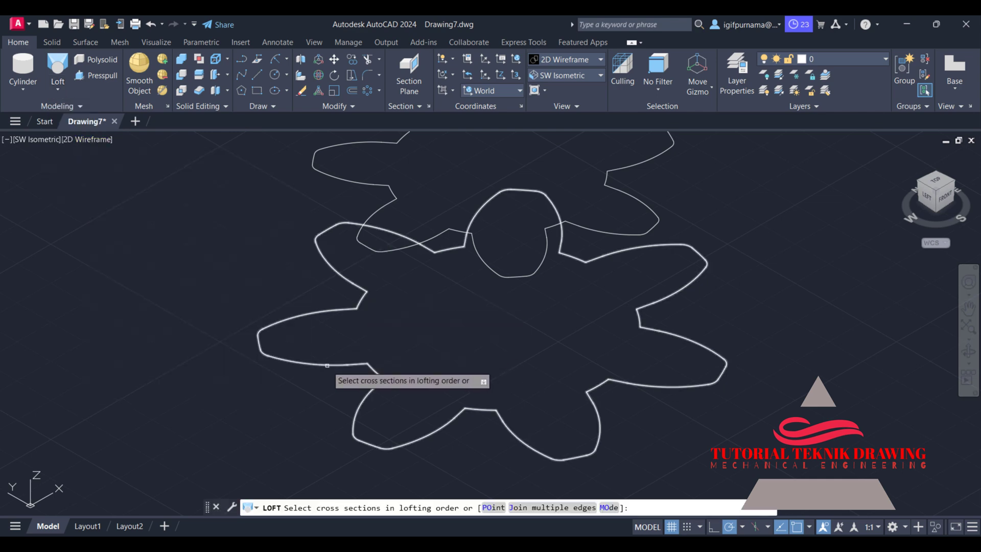
click(327, 366)
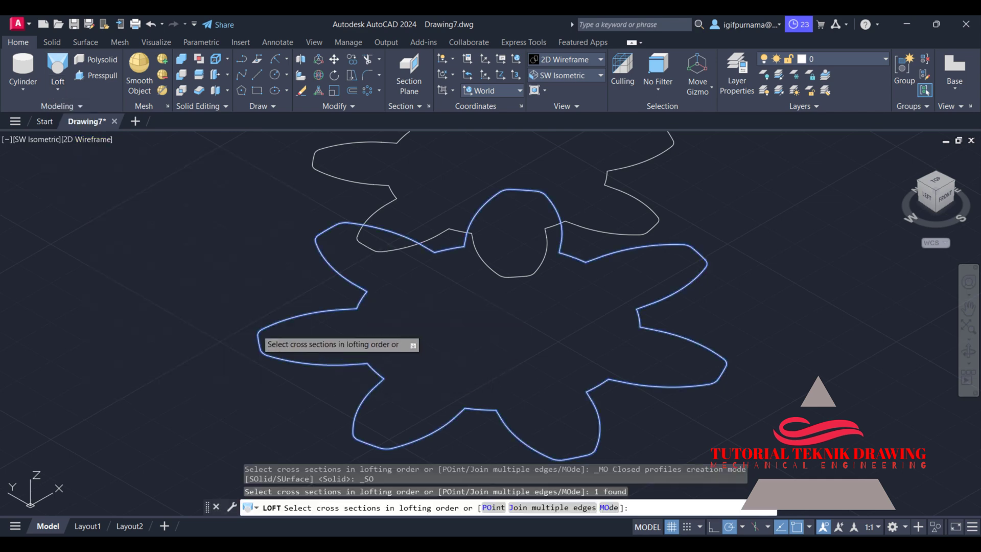
click(373, 249)
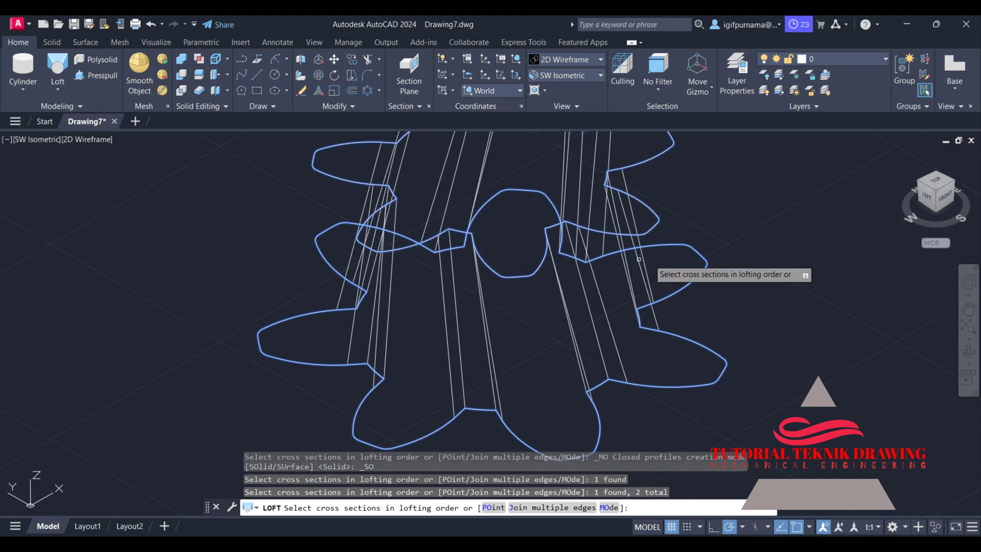
click(906, 155)
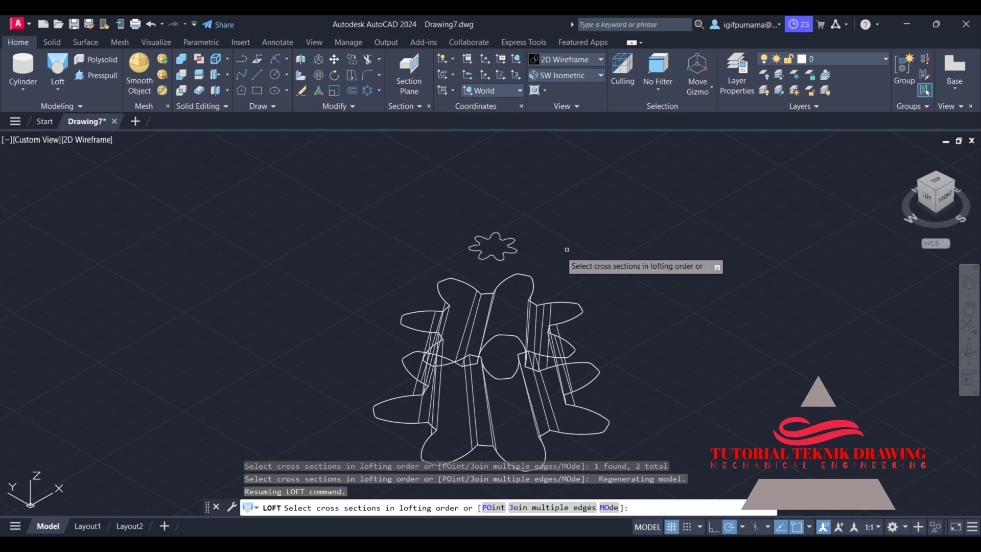
click(504, 255)
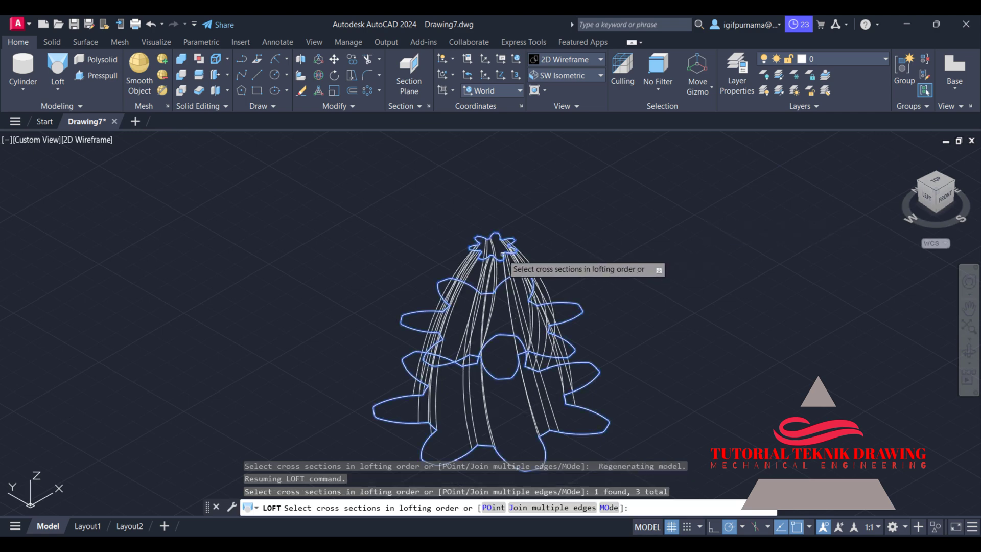
right_click(568, 223)
click(582, 231)
key(Down)
key(Down)
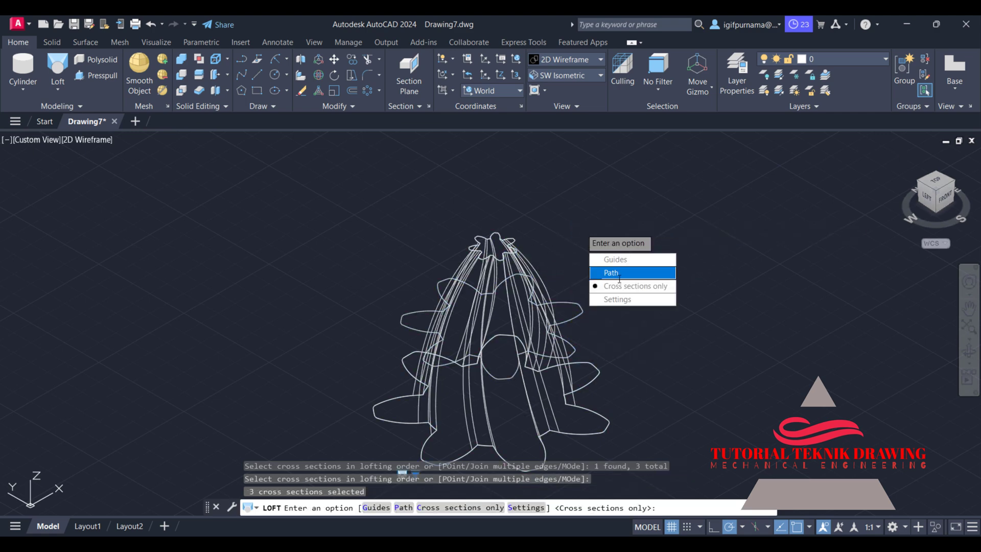
key(Down)
key(Return)
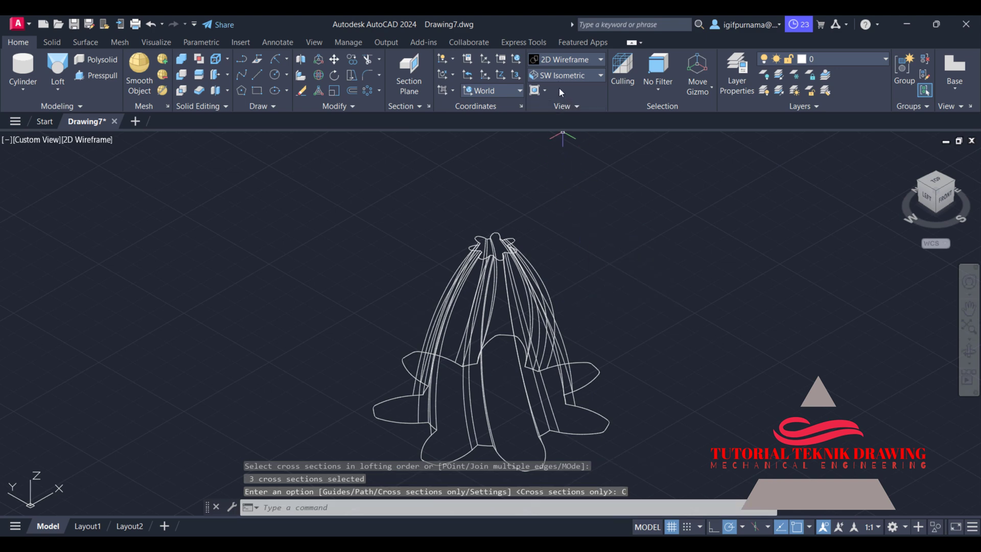
Switch to the Shaded visual style and orbit around the lofted solid.
click(550, 60)
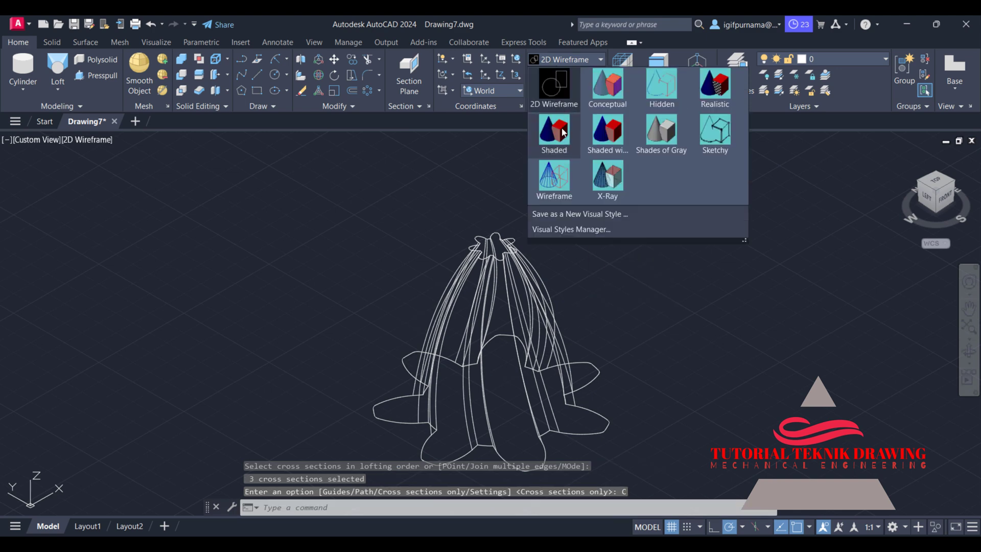
click(555, 132)
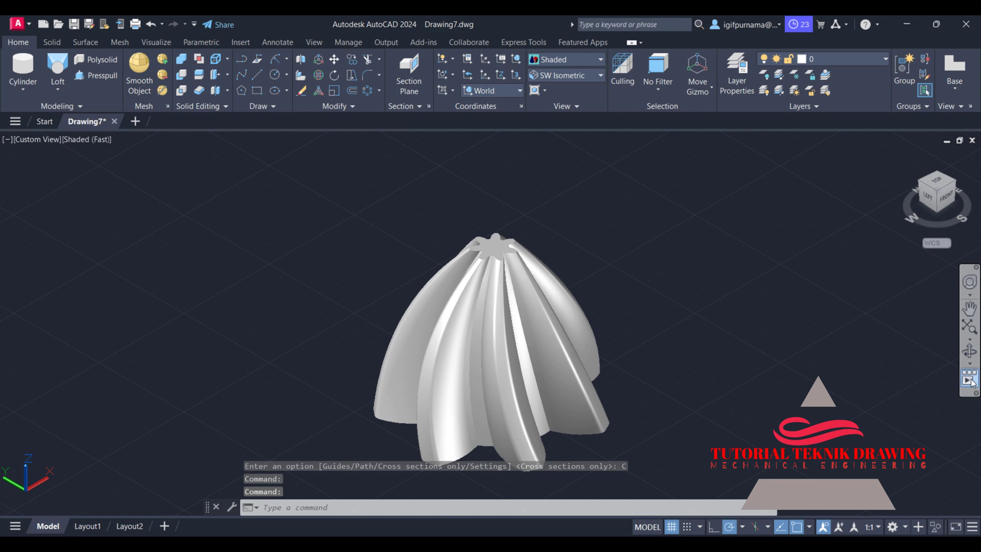
click(973, 356)
mouse_move(620, 304)
mouse_down()
mouse_move(550, 217)
mouse_move(589, 276)
mouse_move(592, 339)
mouse_move(569, 338)
mouse_up()
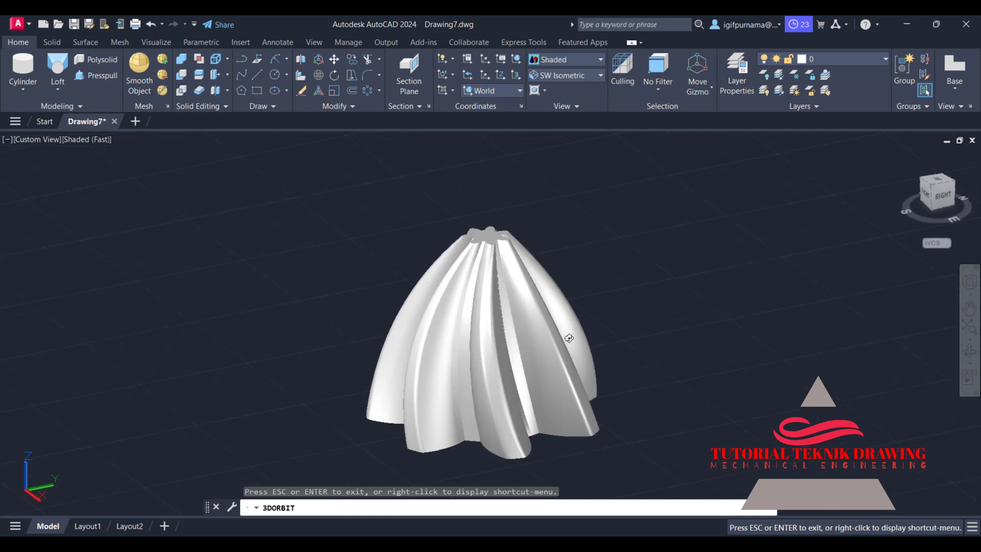
Exit orbit, hide the grid with F7, and return the solid to the Home view.
mouse_move(562, 331)
mouse_down()
mouse_move(529, 335)
mouse_move(561, 285)
mouse_move(618, 292)
mouse_move(587, 296)
mouse_move(598, 243)
mouse_move(606, 302)
mouse_up()
right_click(610, 241)
click(613, 245)
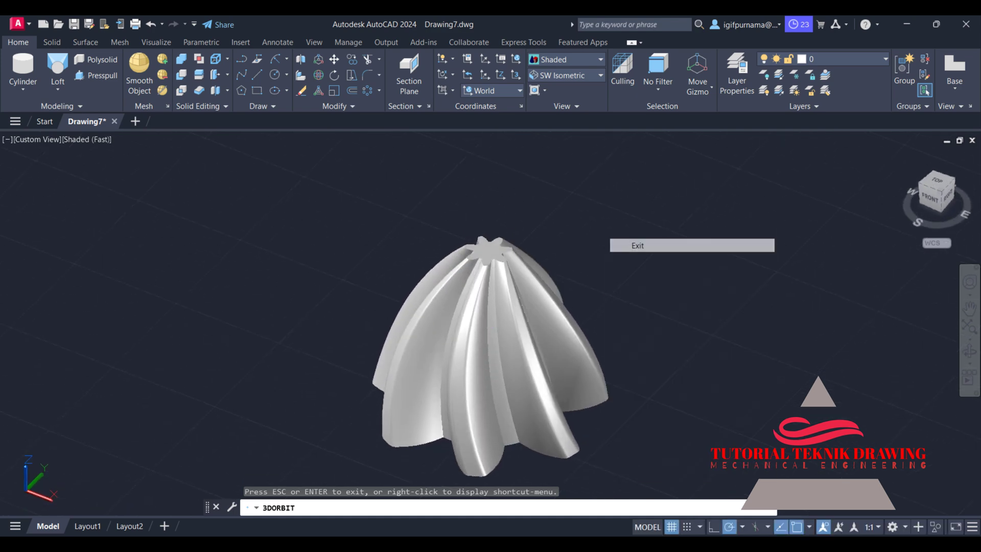
key(F7)
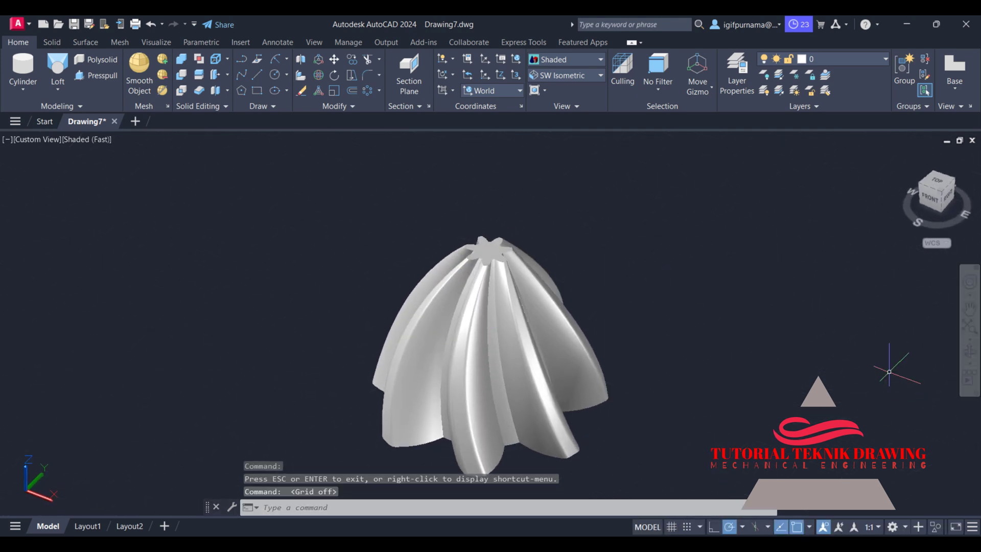
click(906, 156)
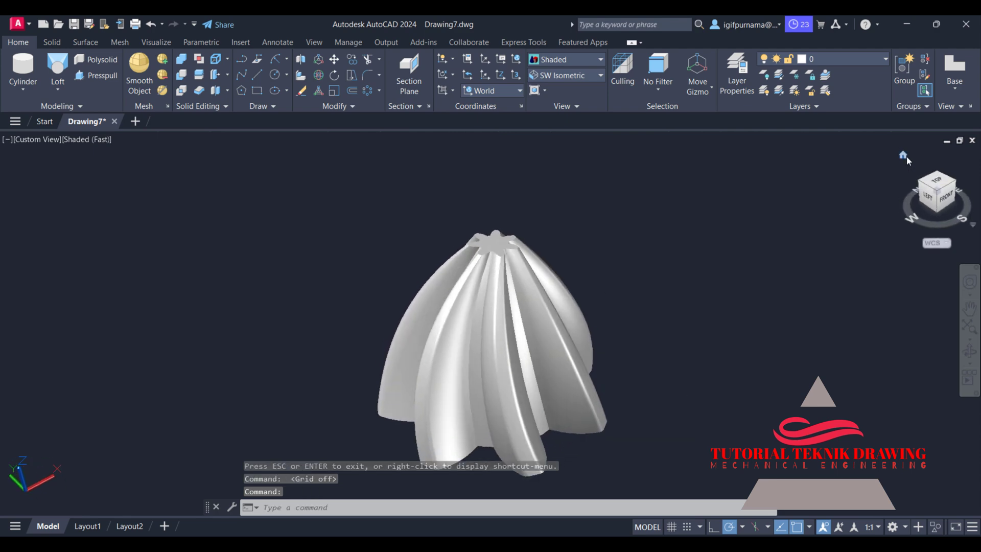
shift+middle_drag(620, 271, 578, 235)
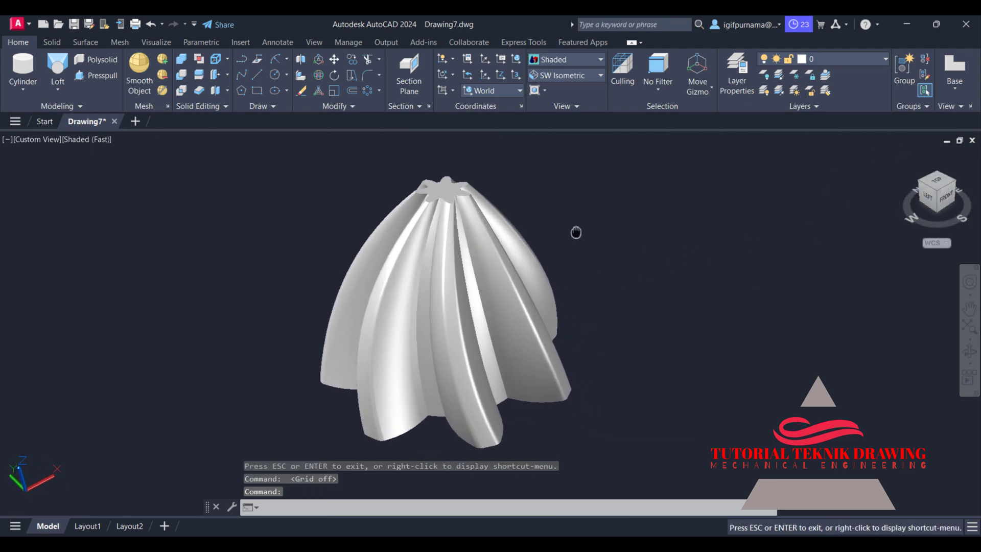
scroll(577, 235, up, 5)
key(Escape)
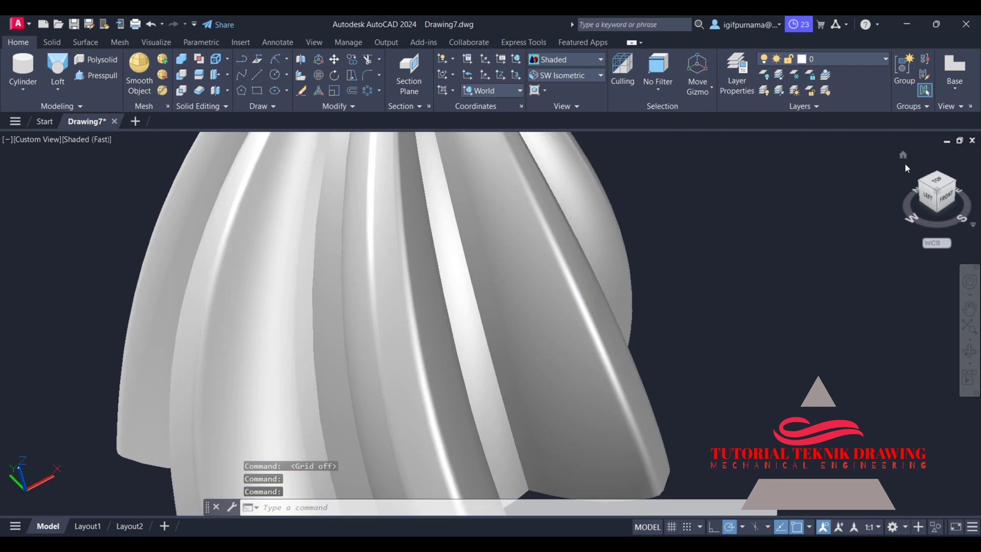
click(904, 155)
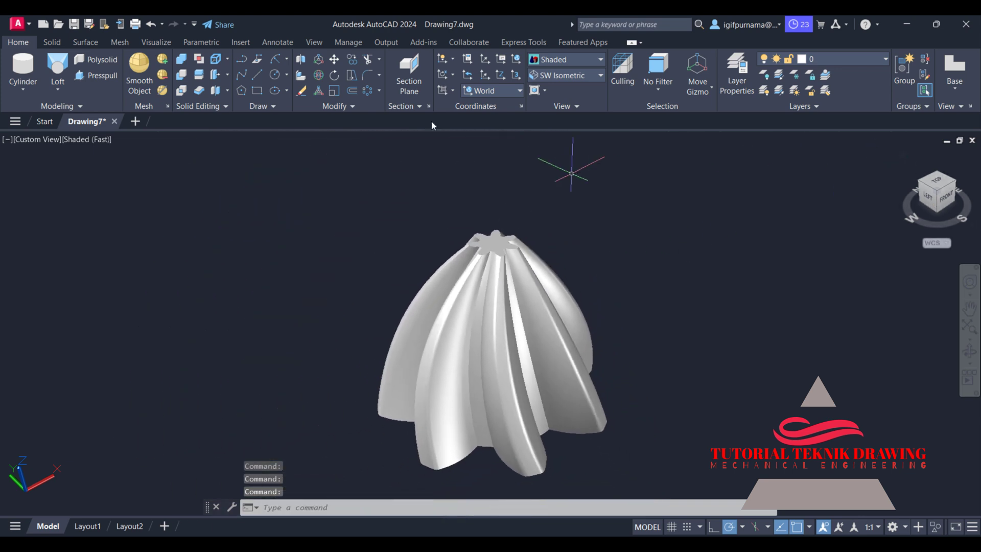
Rotate the lofted solid 180° in 3D so its wide gear face is on top.
click(320, 78)
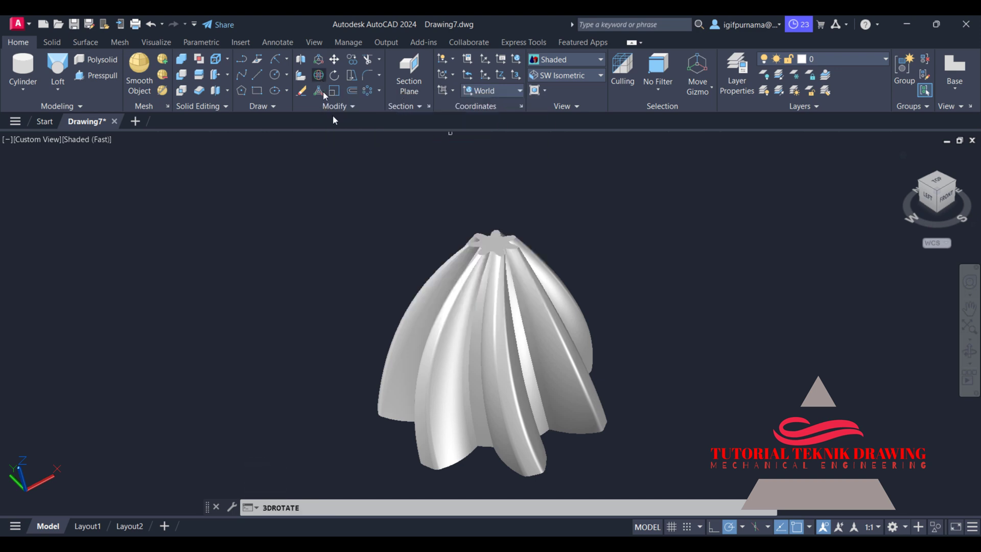
click(479, 264)
key(Return)
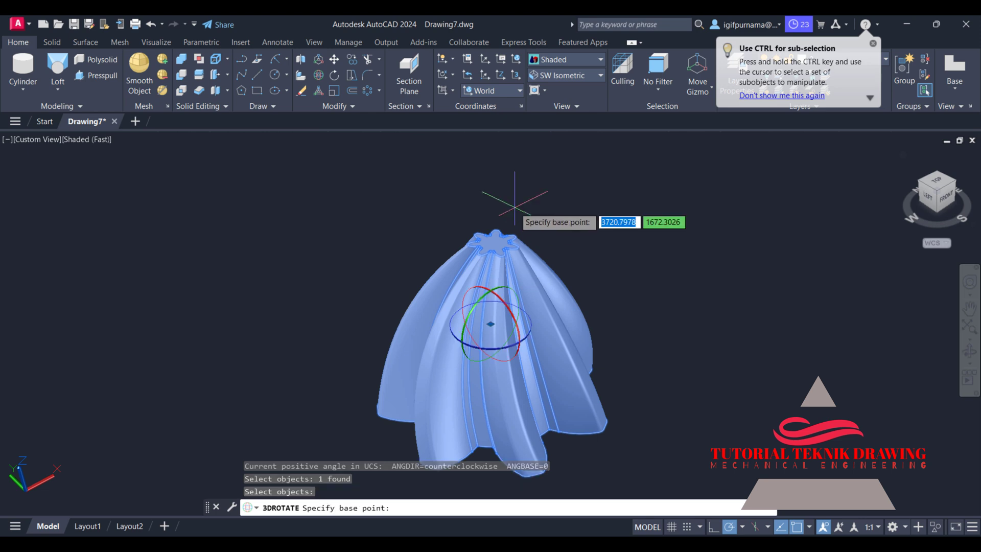
click(486, 295)
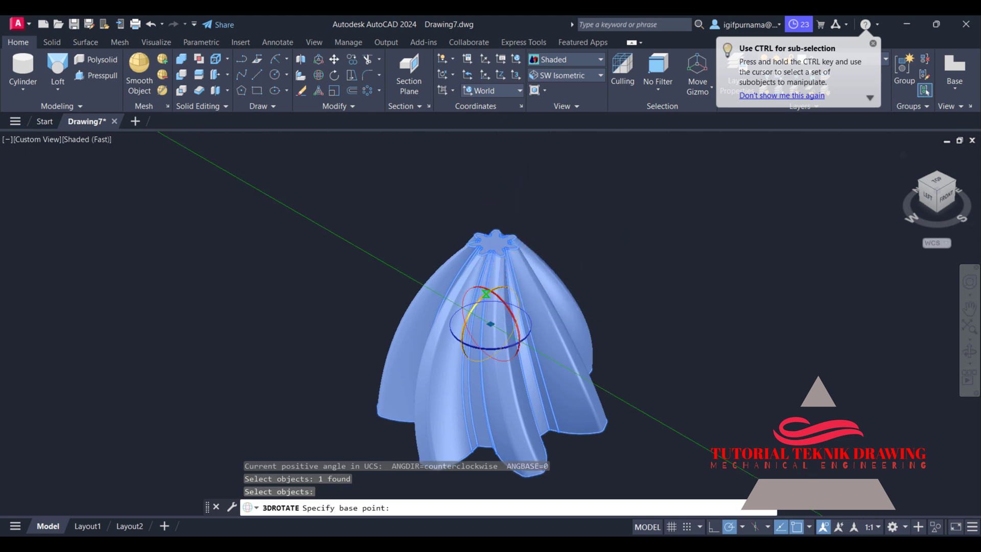
click(486, 295)
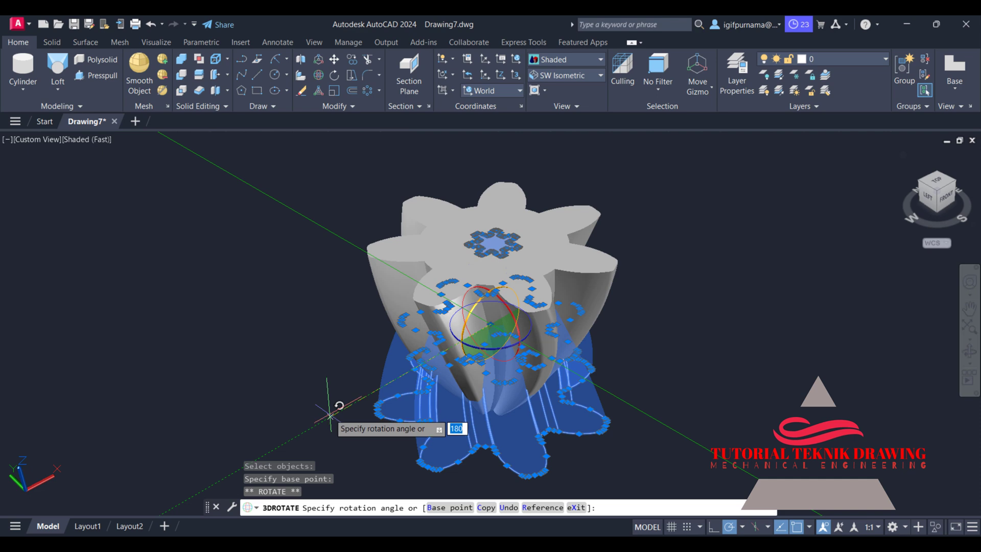
click(331, 415)
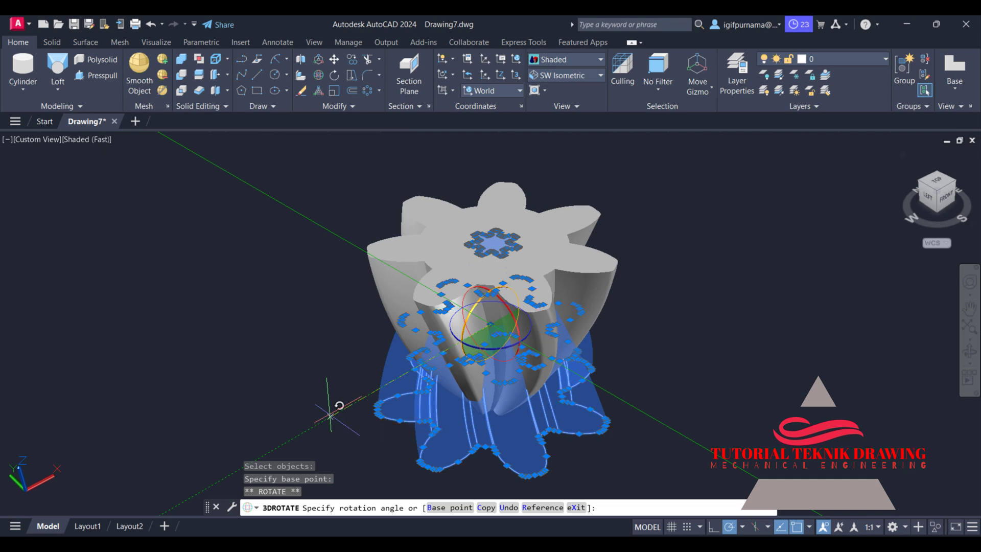
click(330, 415)
click(303, 336)
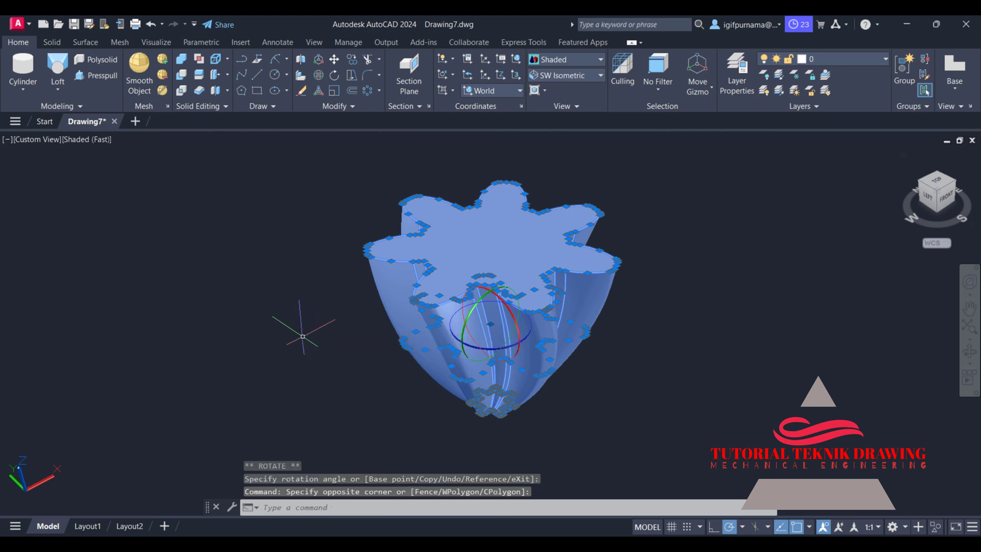
key(Escape)
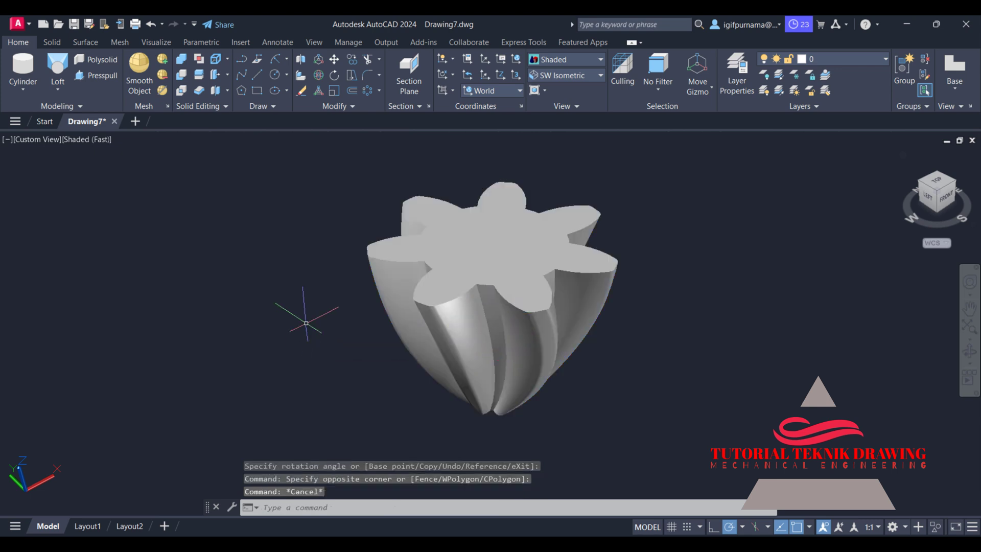
shift+middle_drag(506, 200, 484, 224)
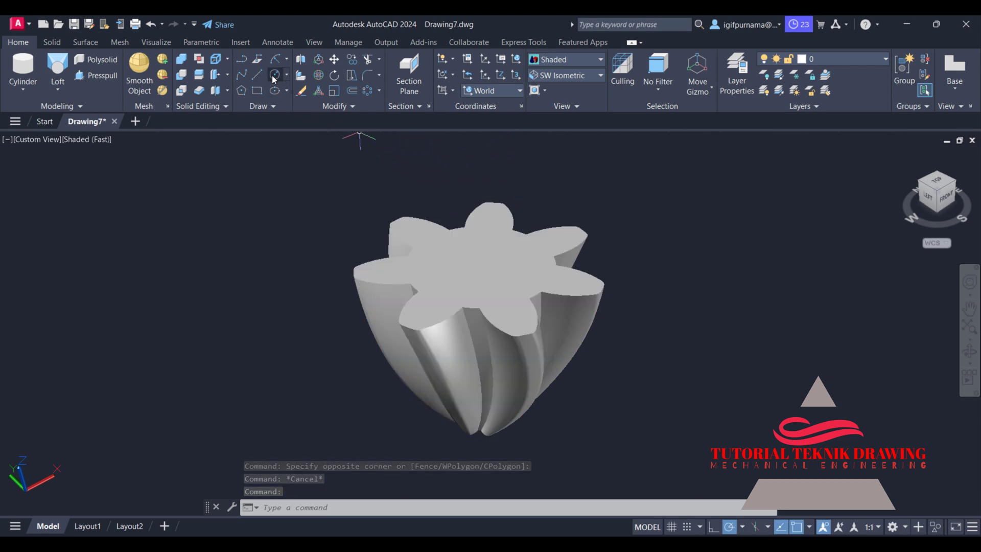
Draw a radius-25, height-20 cylinder centred on the gear's top face.
click(21, 94)
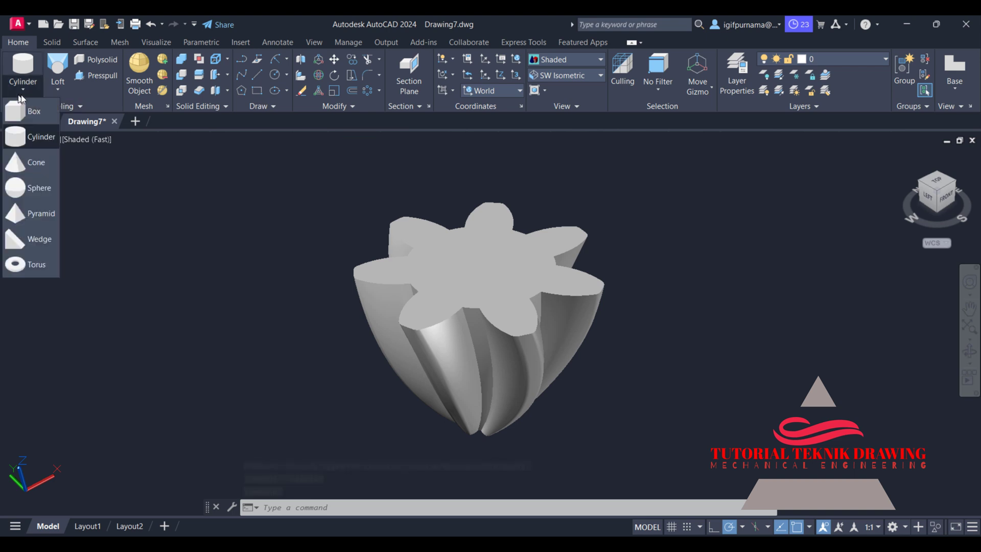
click(33, 138)
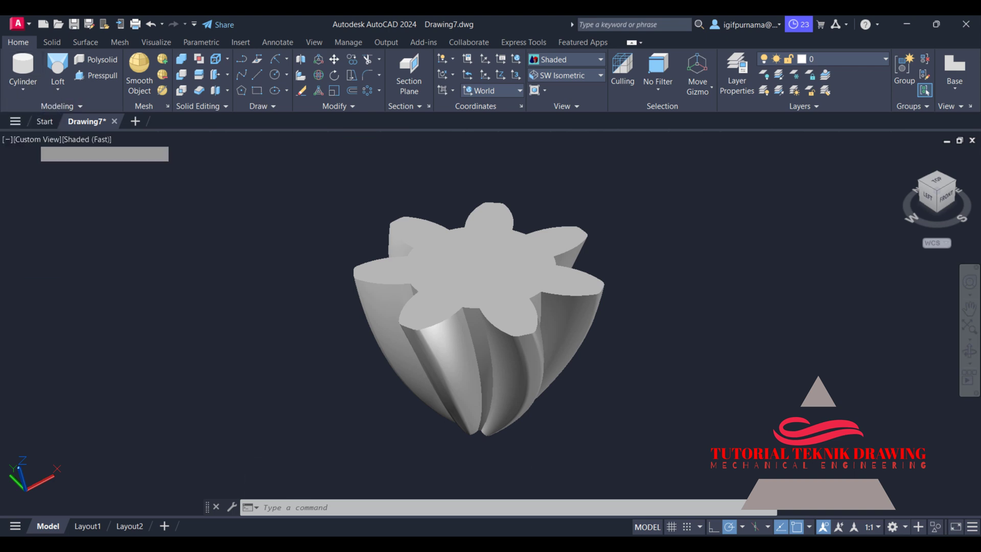
click(481, 266)
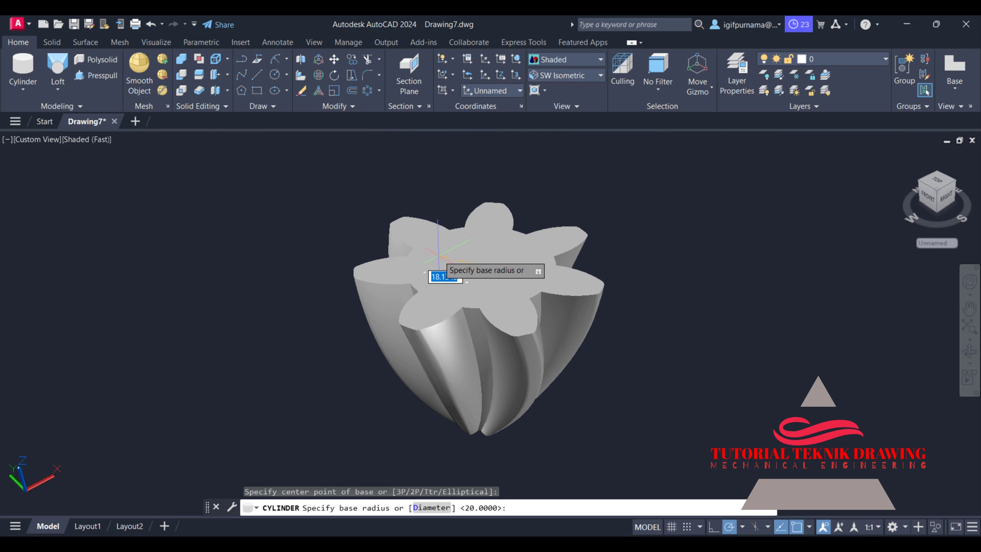
scroll(480, 265, up, 1)
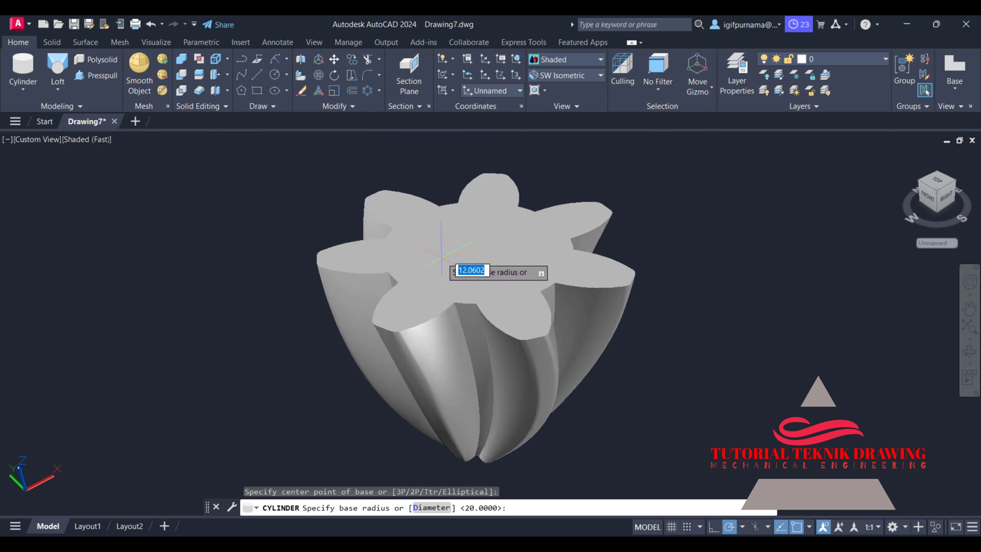
middle_drag(434, 225, 437, 245)
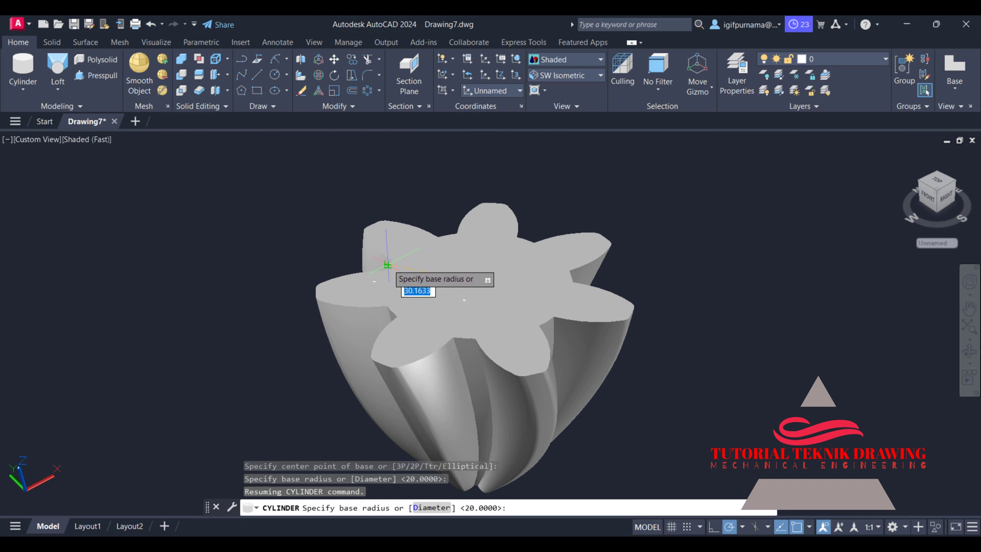
scroll(387, 265, up, 5)
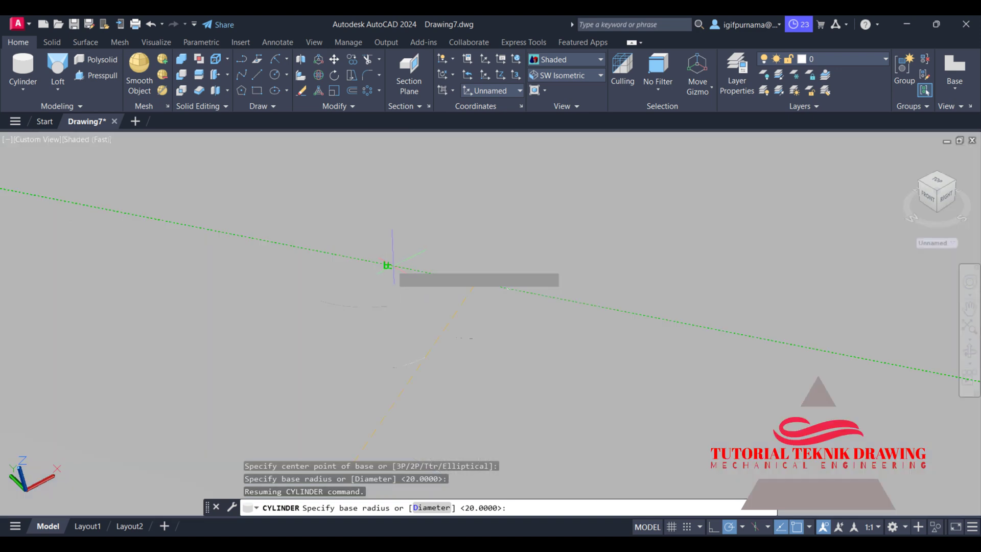
scroll(387, 265, down, 5)
text(25)
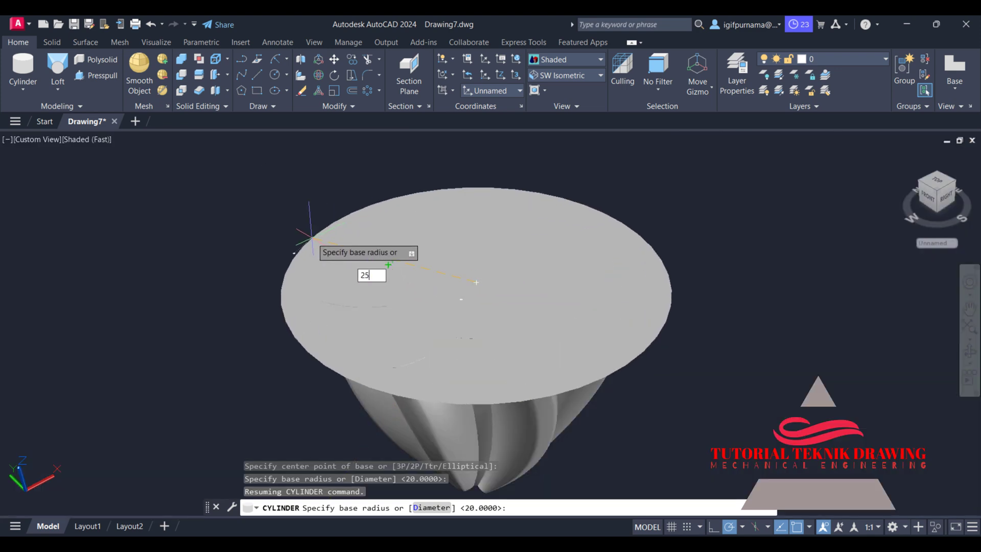
key(Return)
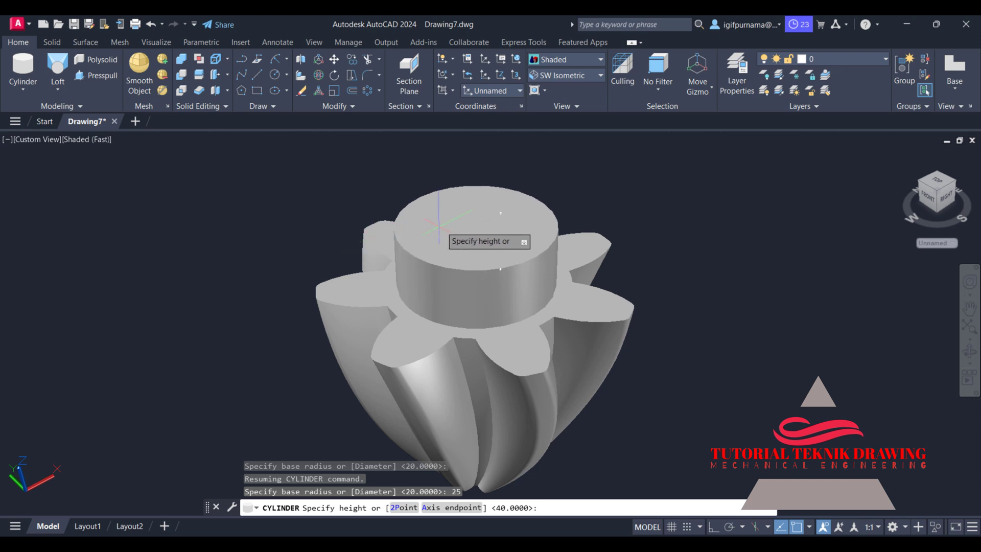
click(903, 155)
mouse_move(635, 201)
middle_down()
mouse_move(612, 226)
mouse_move(608, 270)
middle_up()
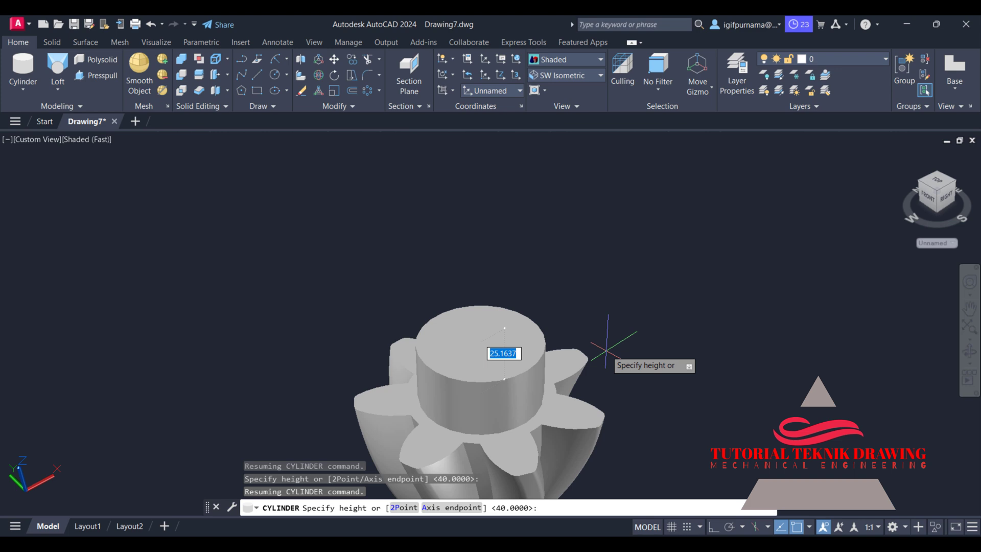
text(20)
key(Return)
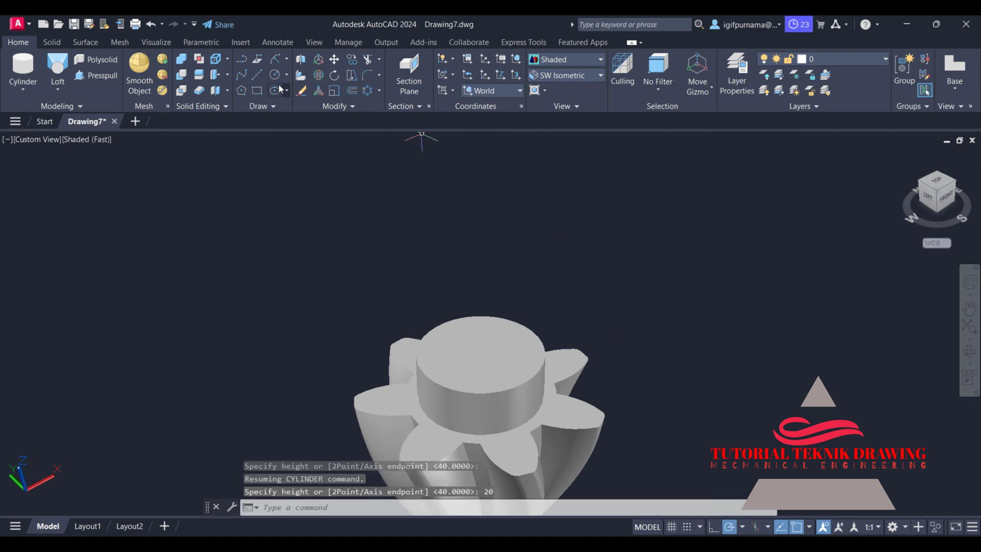
Stack a radius-20, height-10 cylinder centred on the hub's top face.
click(30, 89)
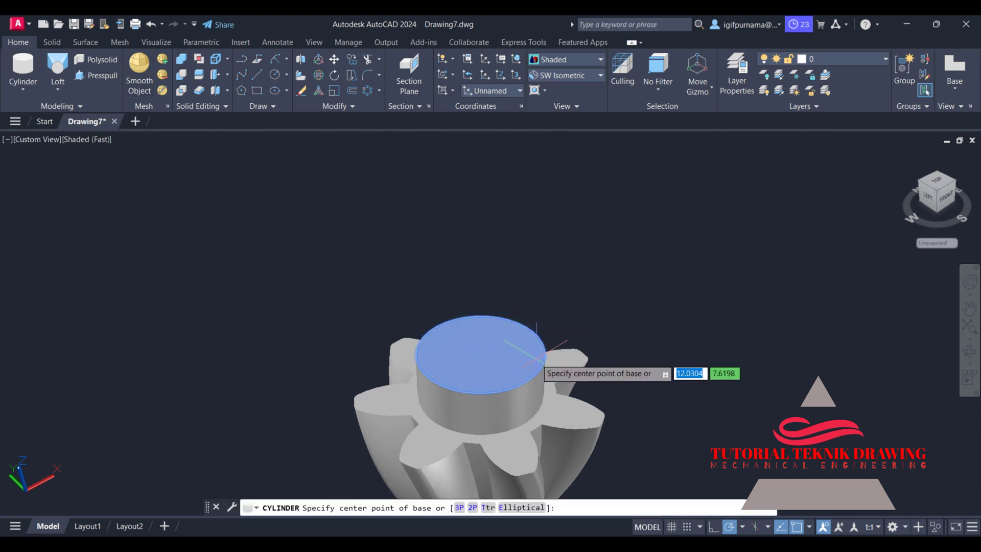
click(480, 353)
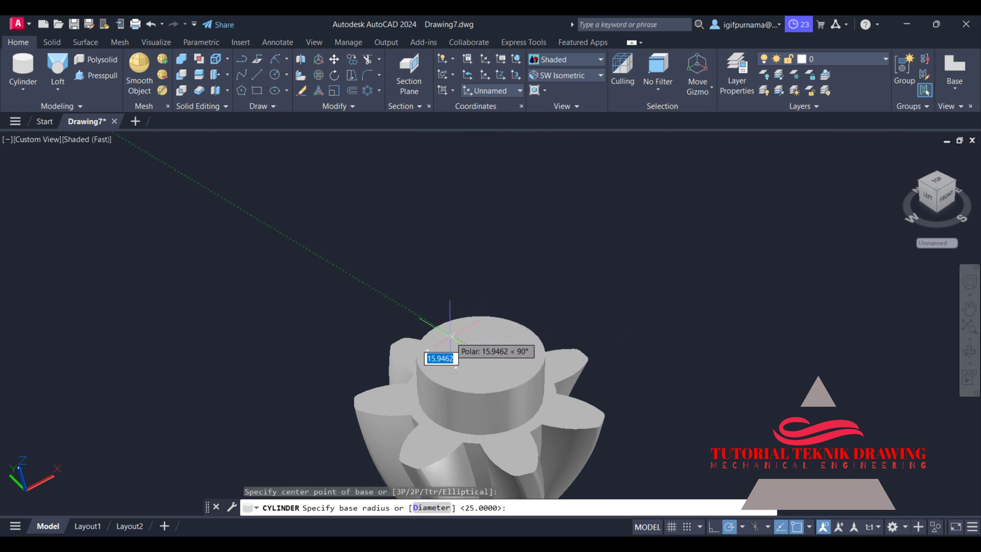
text(20)
key(Return)
text(10)
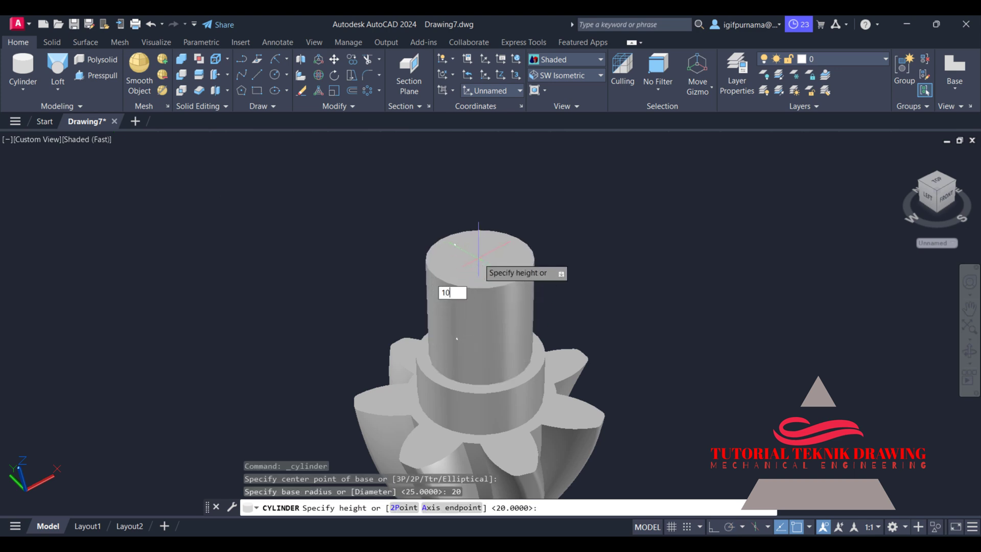
key(Return)
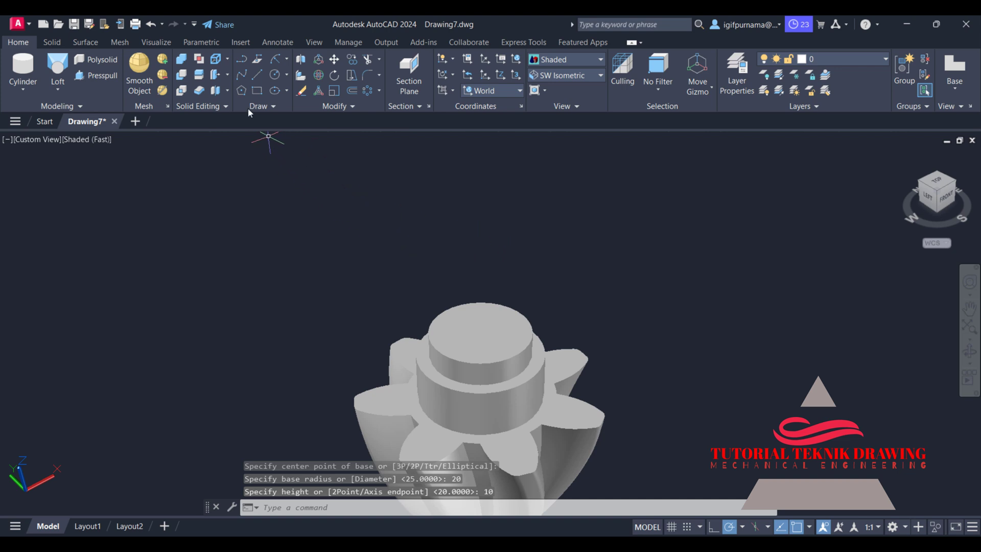
click(23, 69)
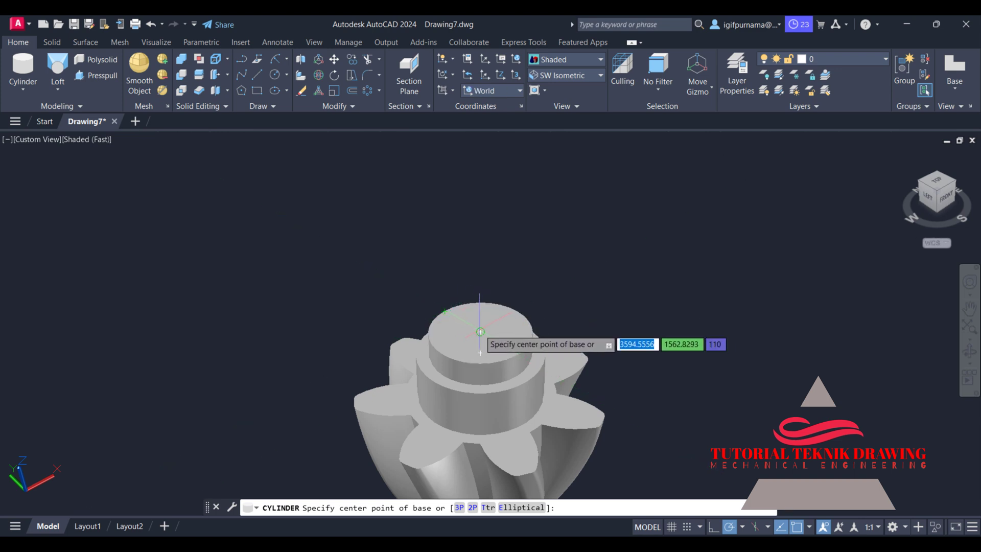
Add a radius-25, 35-unit-tall shaft cylinder centred on the step's top.
click(480, 331)
scroll(416, 297, up, 3)
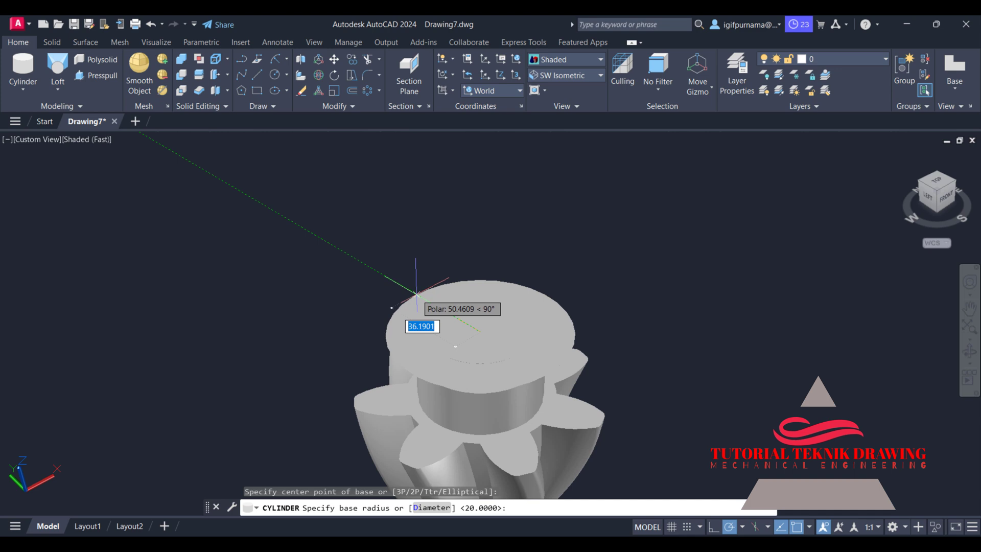
text(25)
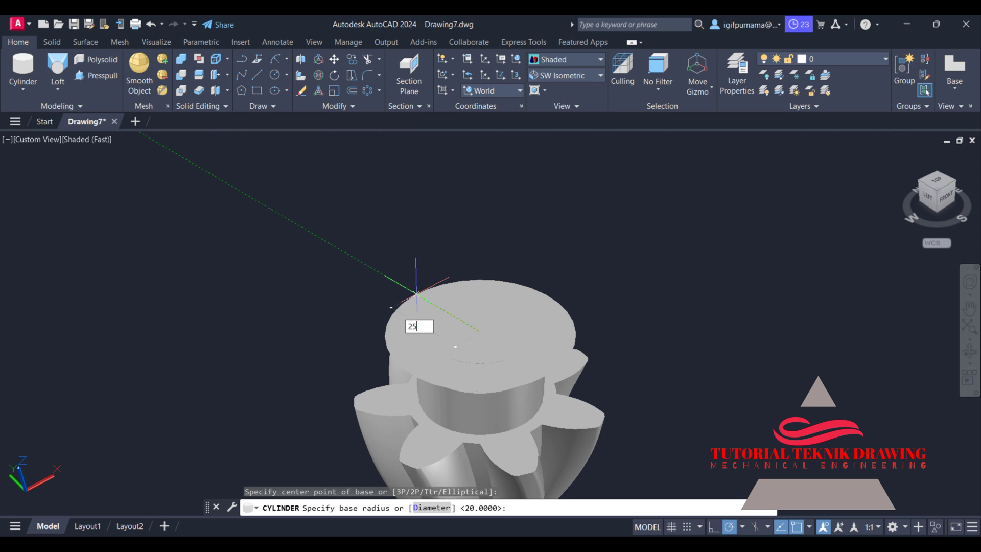
key(Return)
text(35)
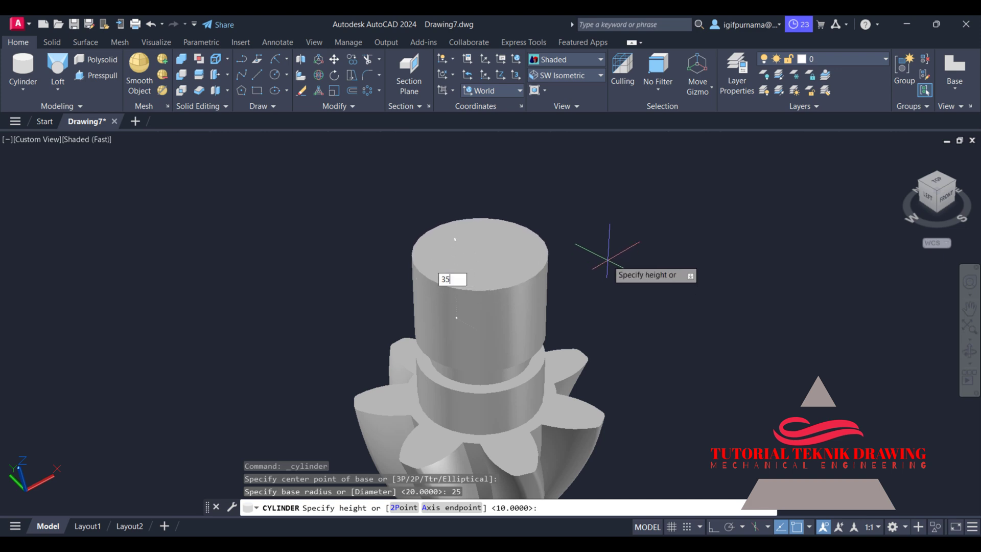
key(Return)
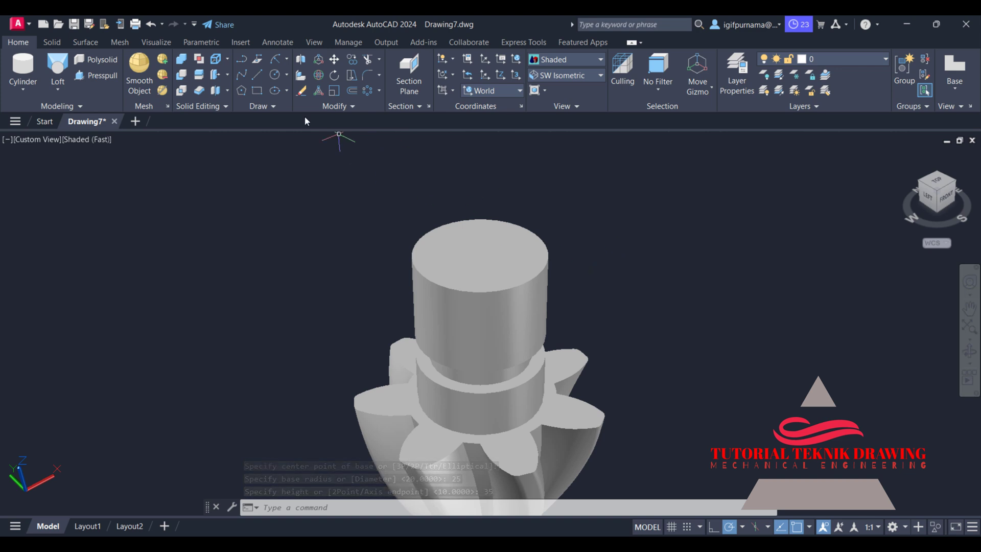
click(23, 71)
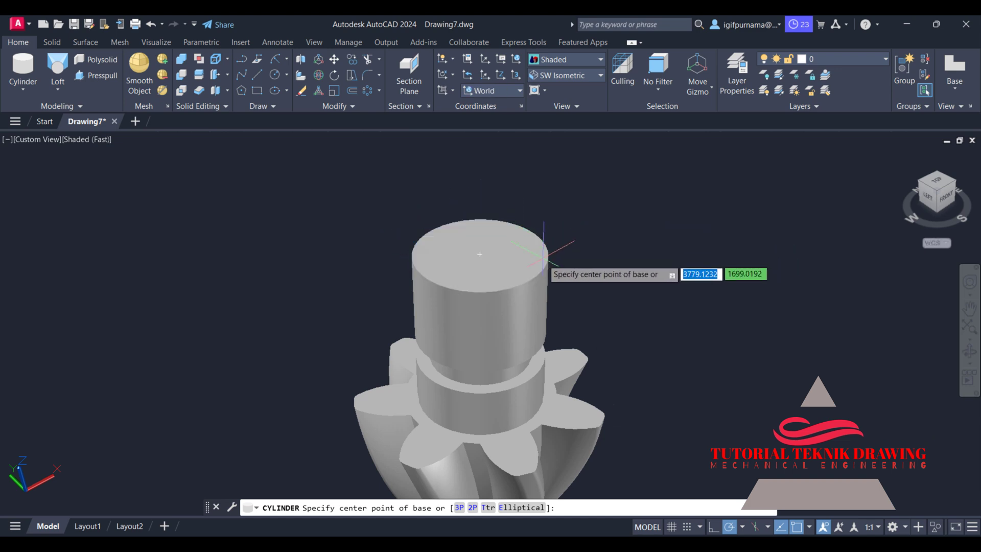
Place a radius-3, height-35 rib cylinder on the shaft's top rim.
click(529, 281)
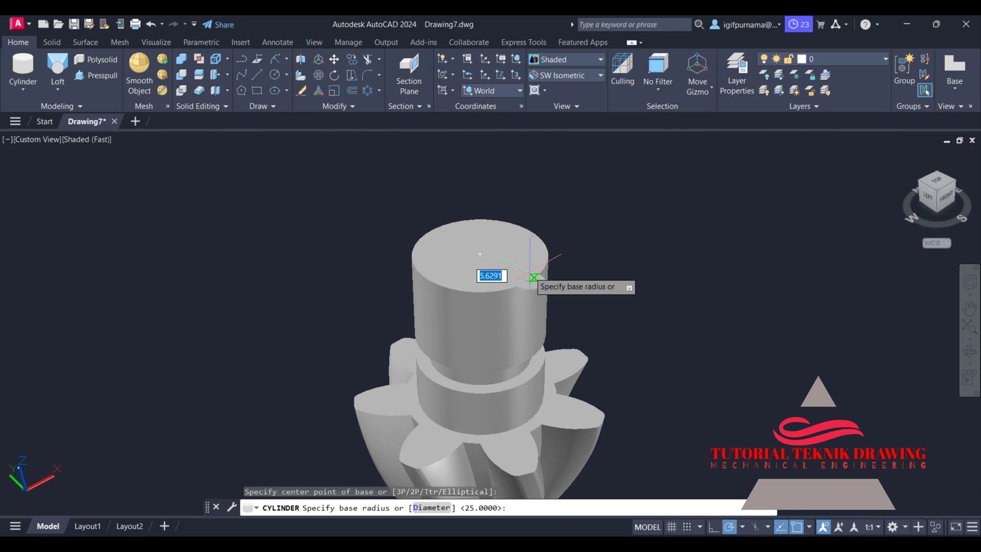
scroll(536, 276, up, 3)
text(3)
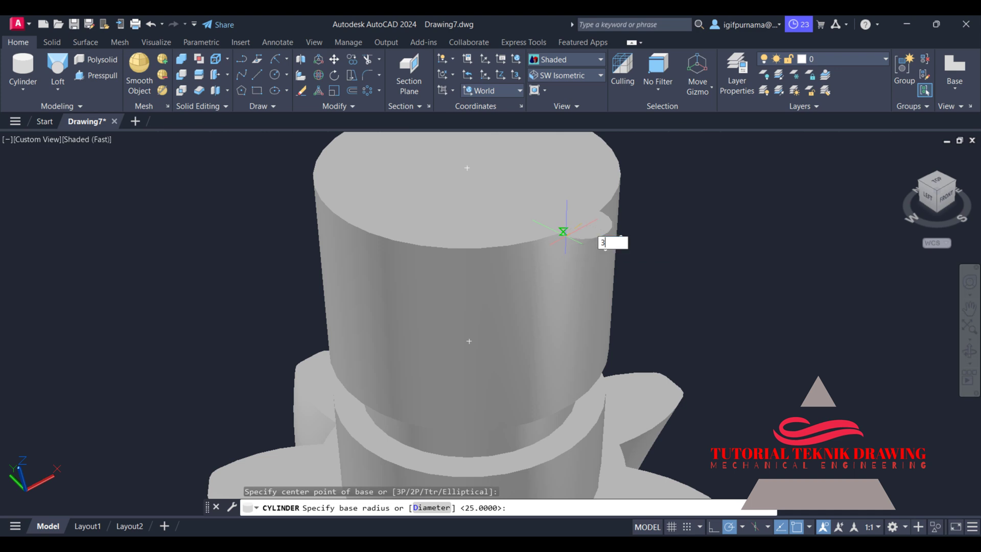
key(Return)
text(35)
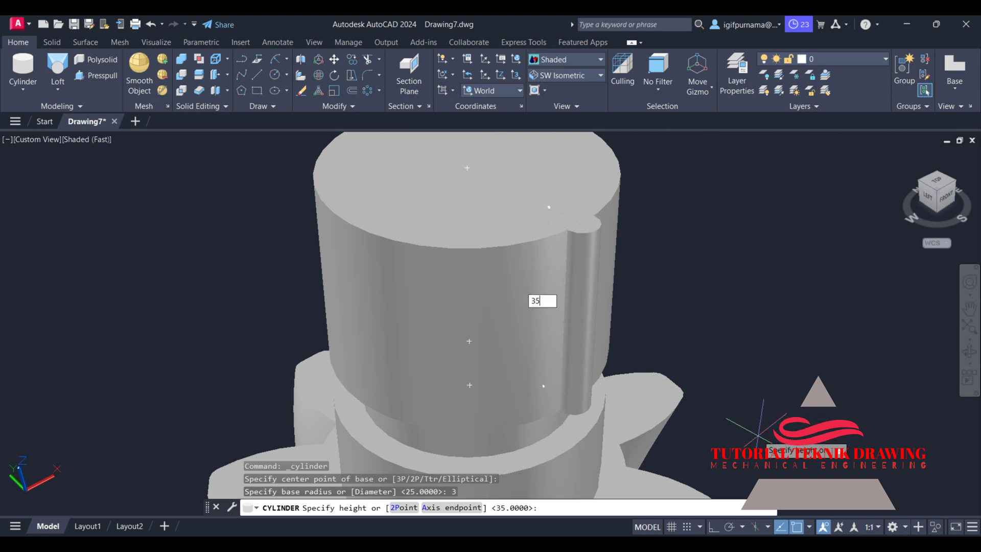
key(Return)
mouse_move(929, 195)
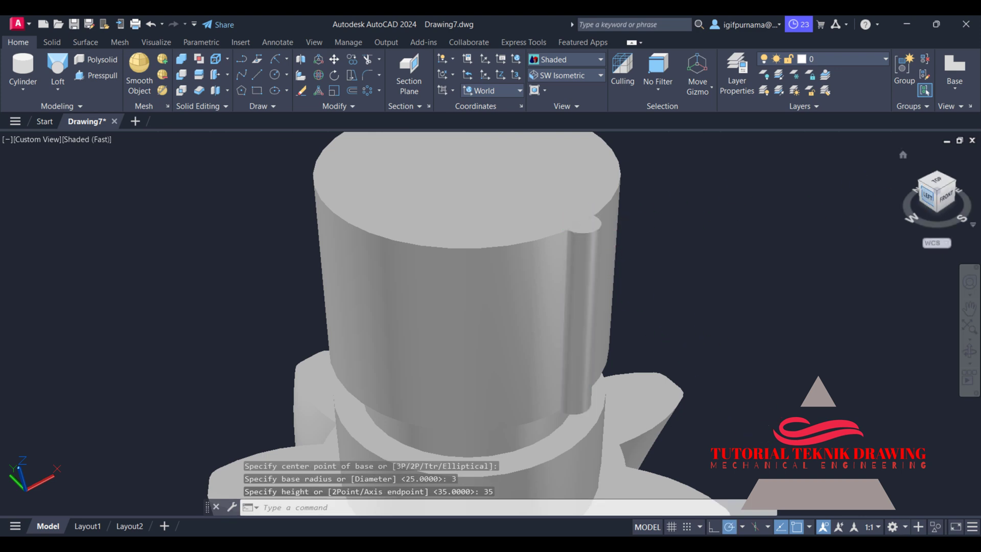
click(901, 156)
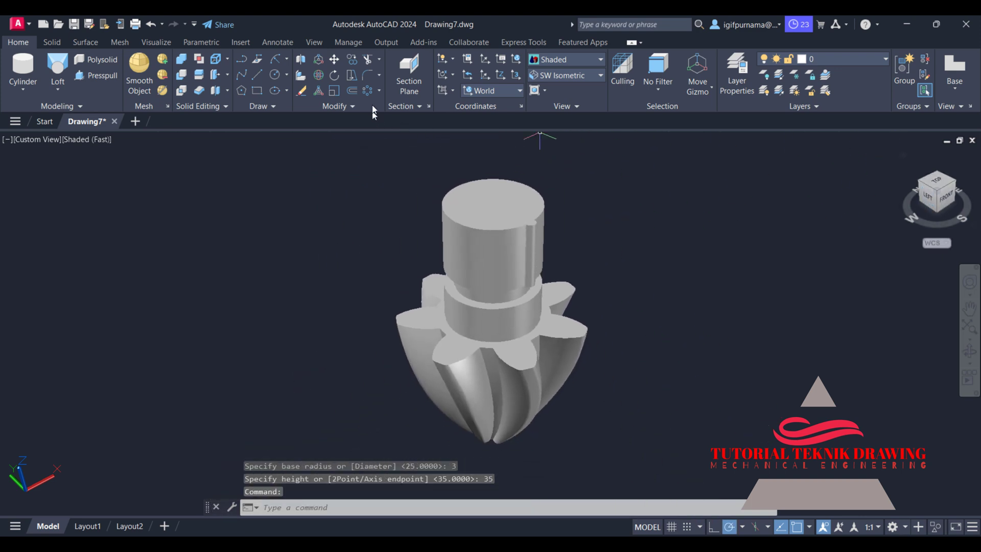
Polar-array the rib into 15 items around the shaft's centre.
click(379, 91)
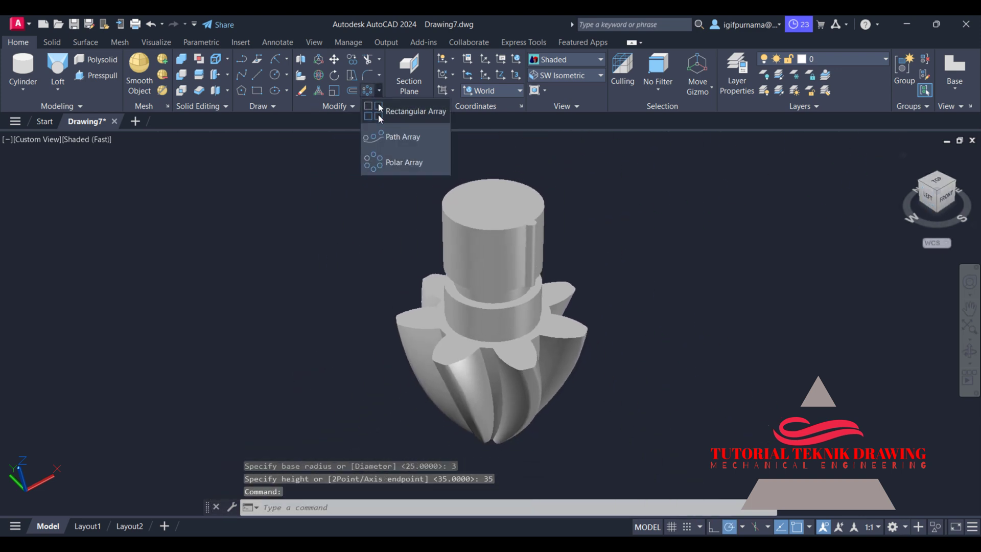
click(398, 163)
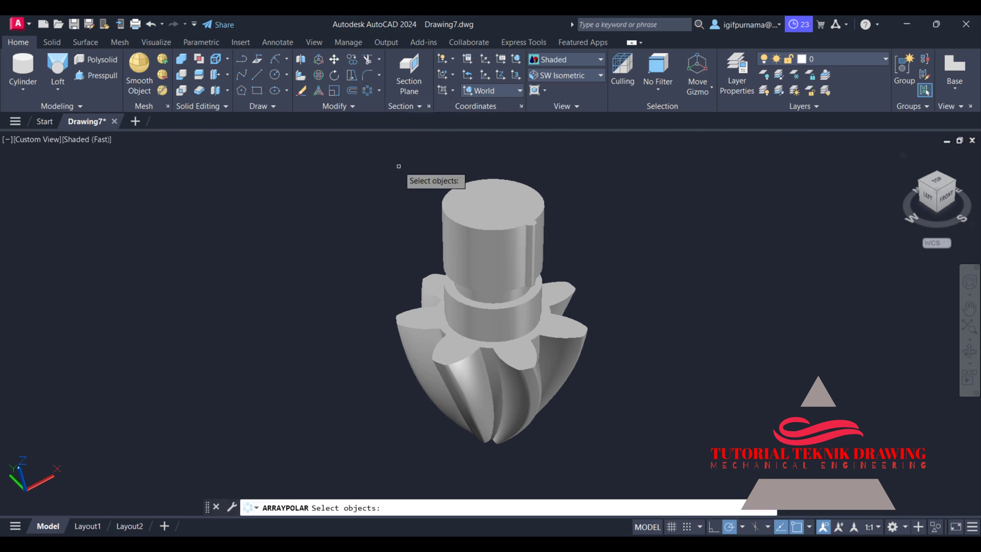
click(536, 236)
key(Return)
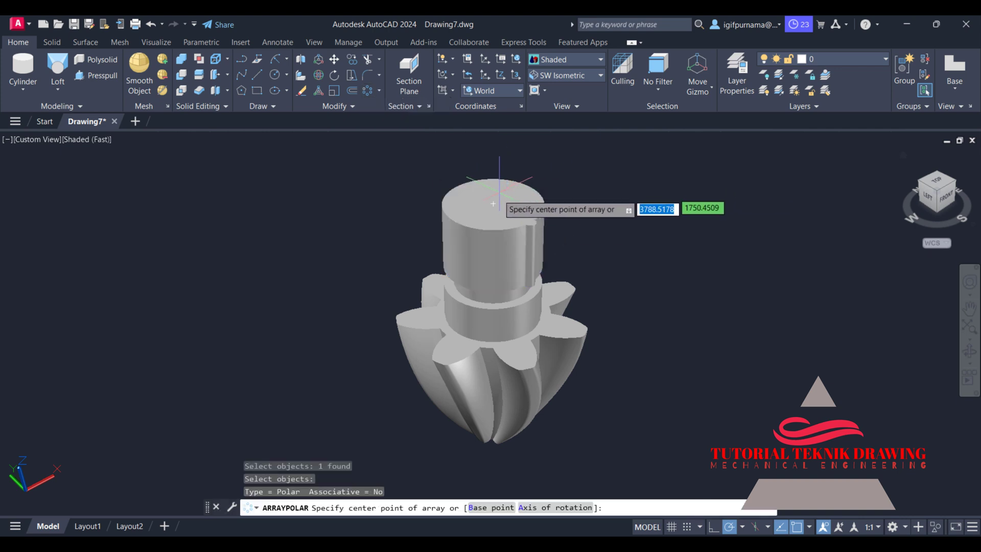
click(493, 203)
text(15)
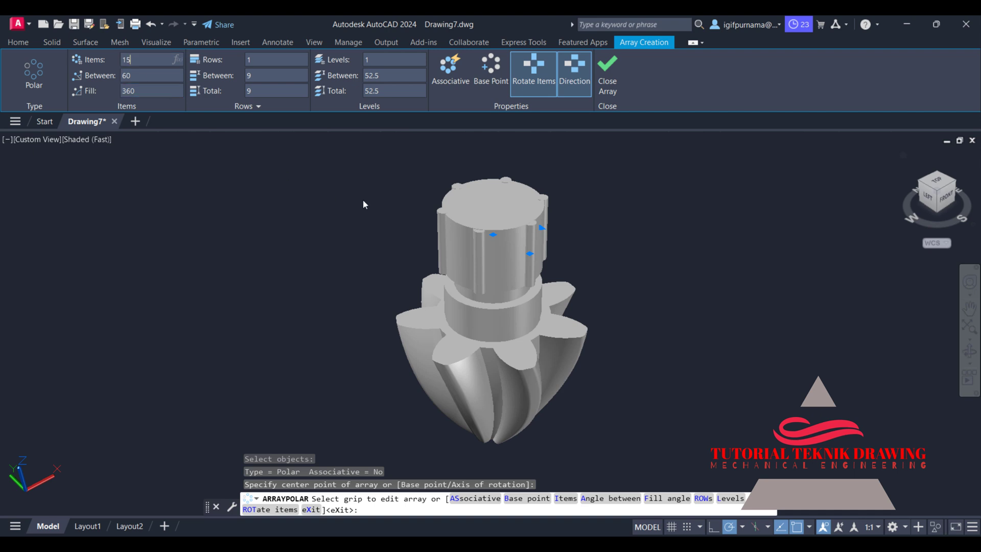
key(Return)
scroll(480, 184, up, 2)
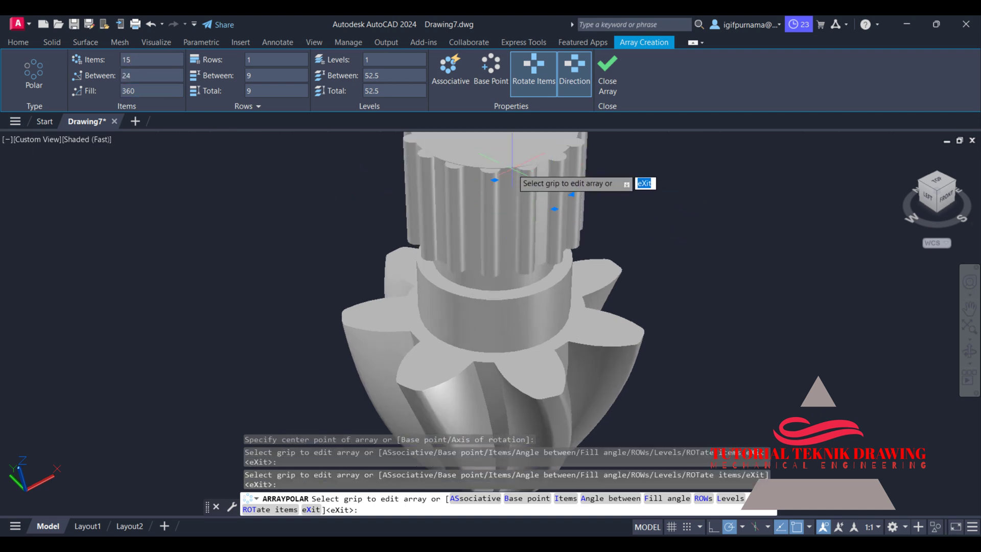
scroll(512, 166, down, 2)
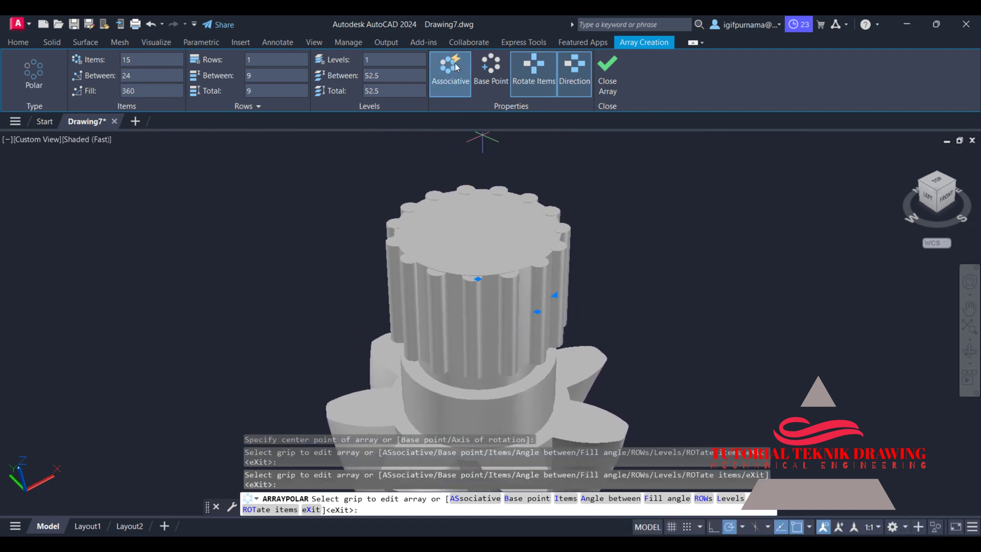
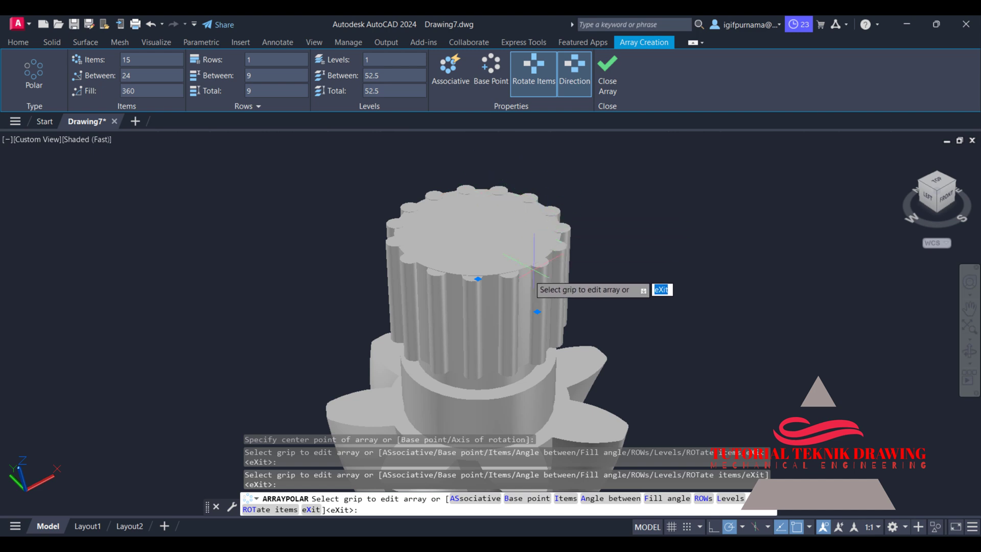
Finish the polar array and start a subtraction, keeping the upper shaft.
right_click(584, 185)
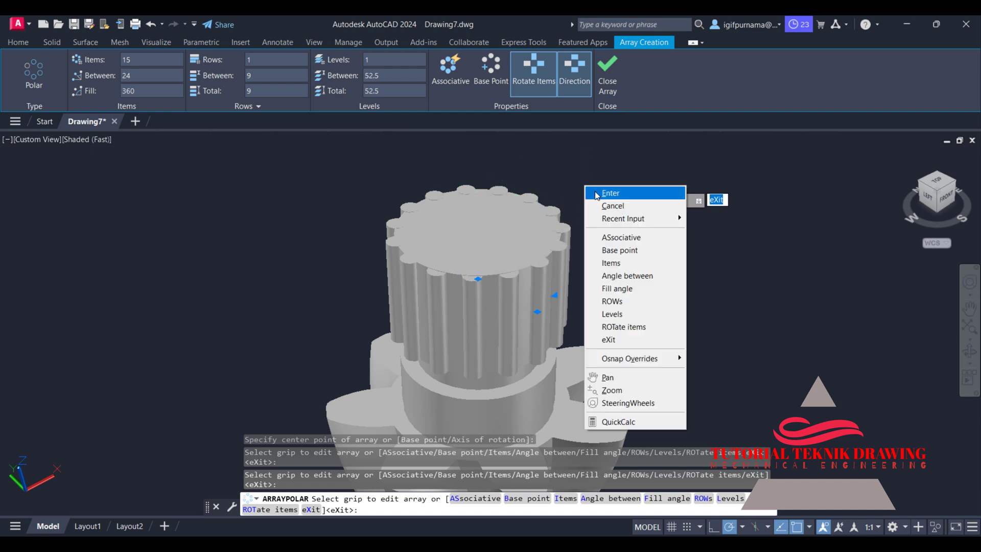
click(594, 192)
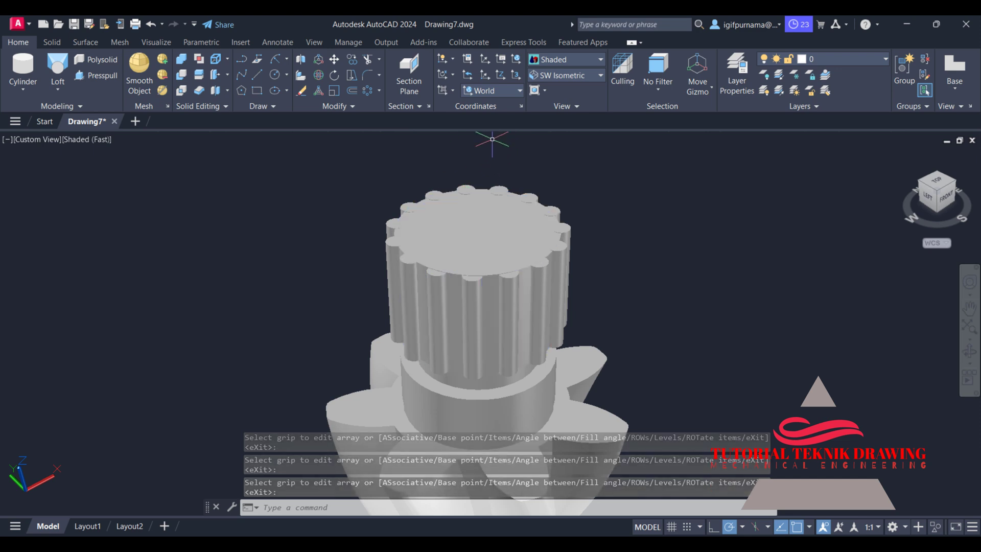
click(185, 77)
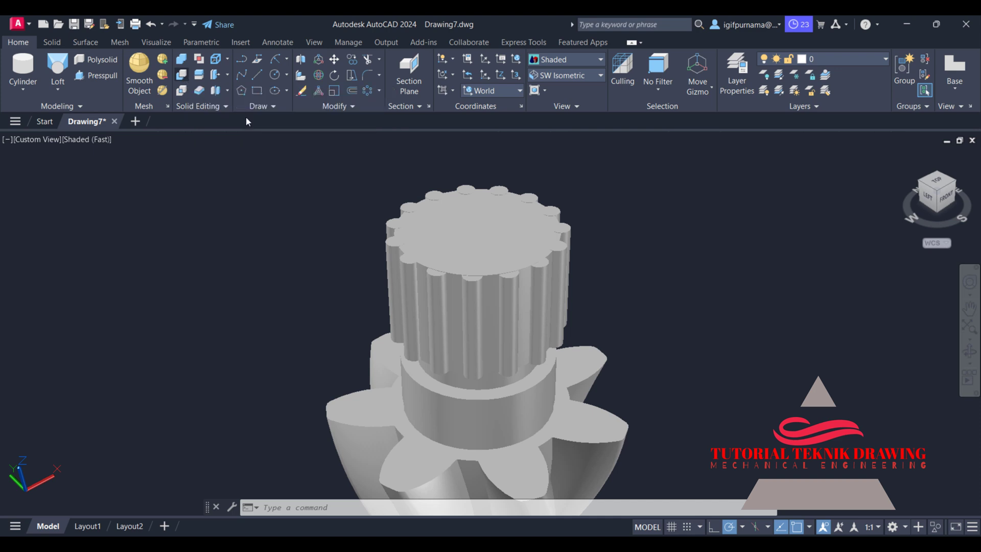
click(509, 217)
key(Return)
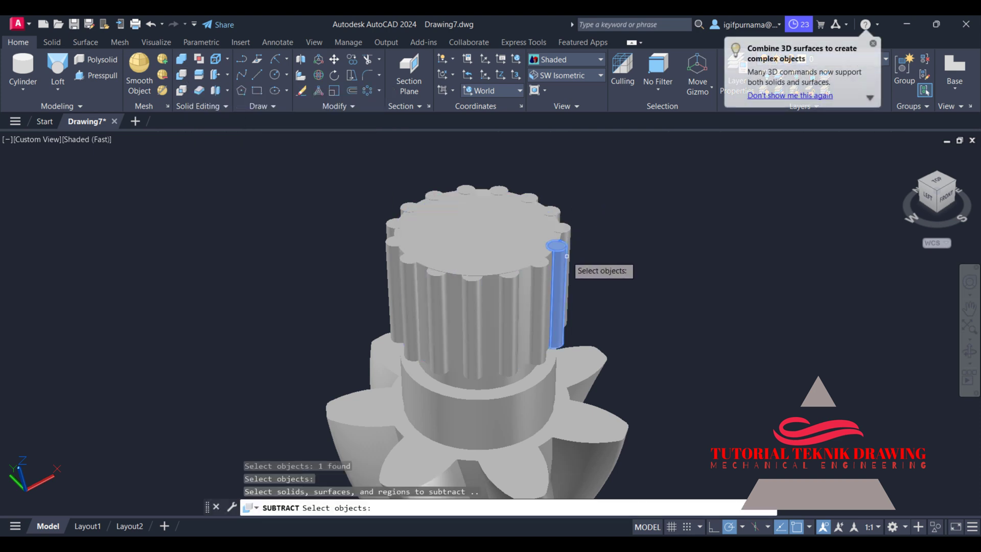
Select all 15 arrayed rods and subtract them to cut the spline grooves.
click(561, 256)
click(569, 215)
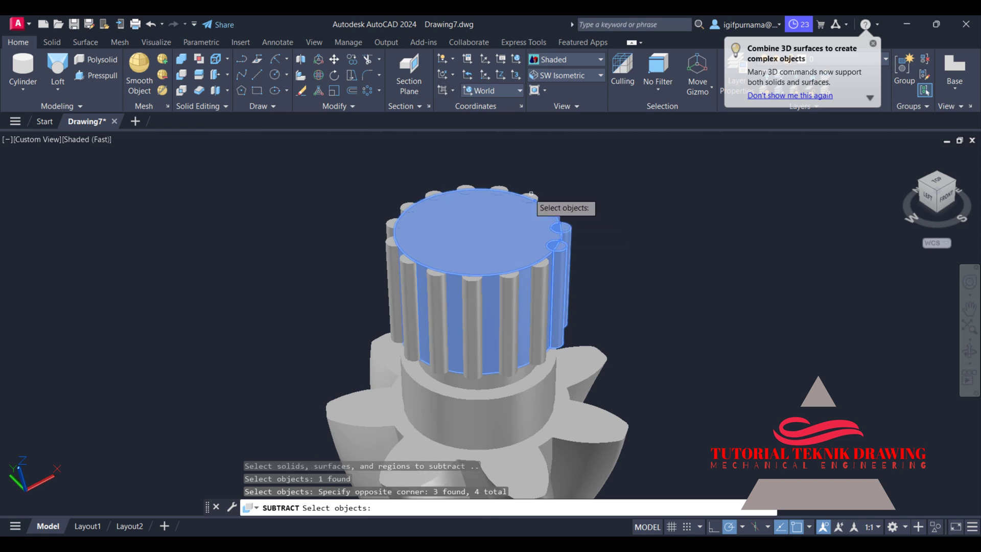
click(504, 187)
click(465, 189)
click(429, 194)
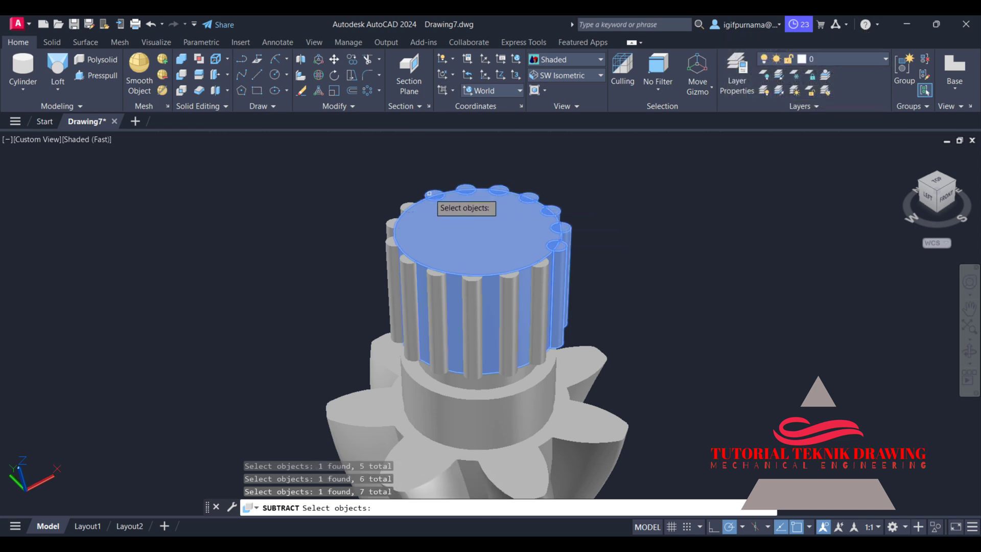
click(396, 225)
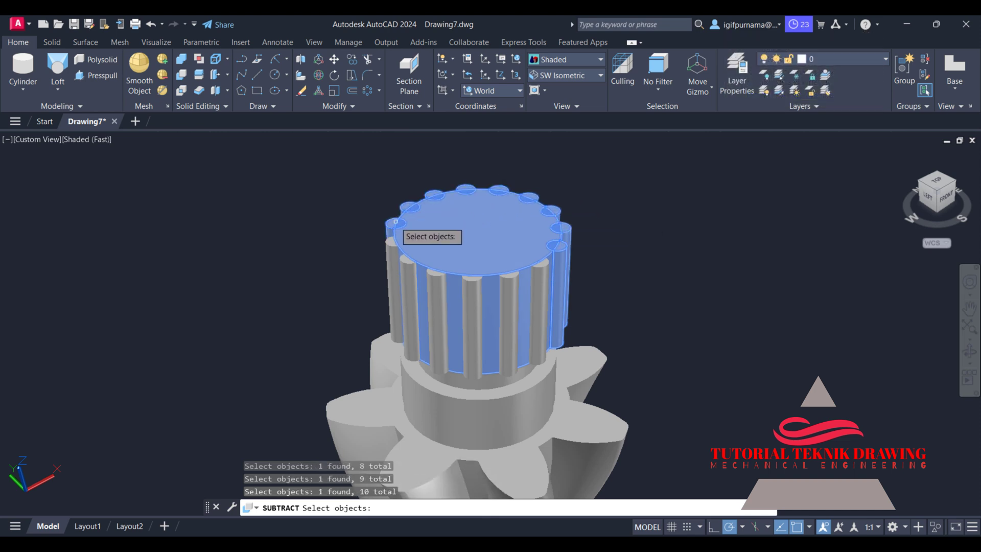
click(393, 246)
click(411, 263)
click(437, 282)
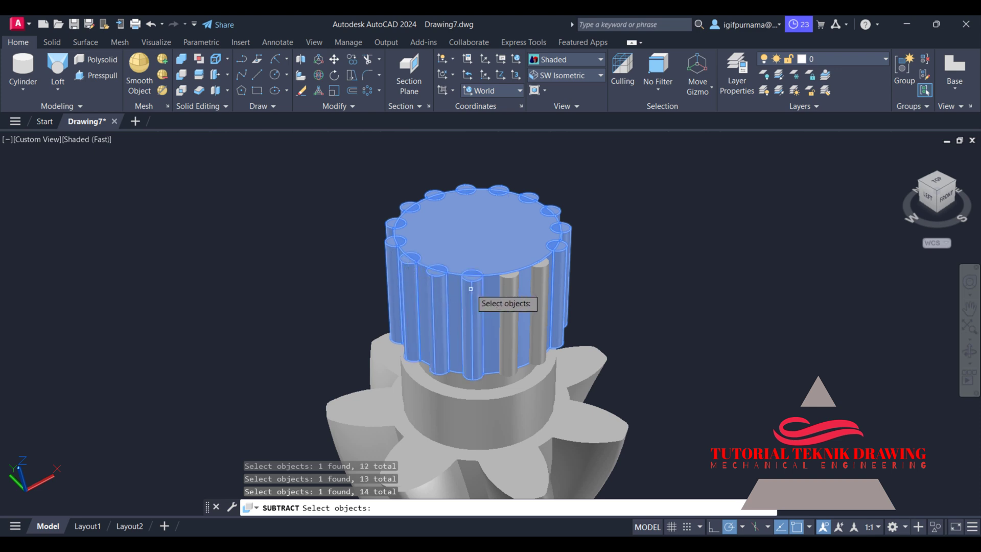
click(470, 288)
click(531, 291)
key(Return)
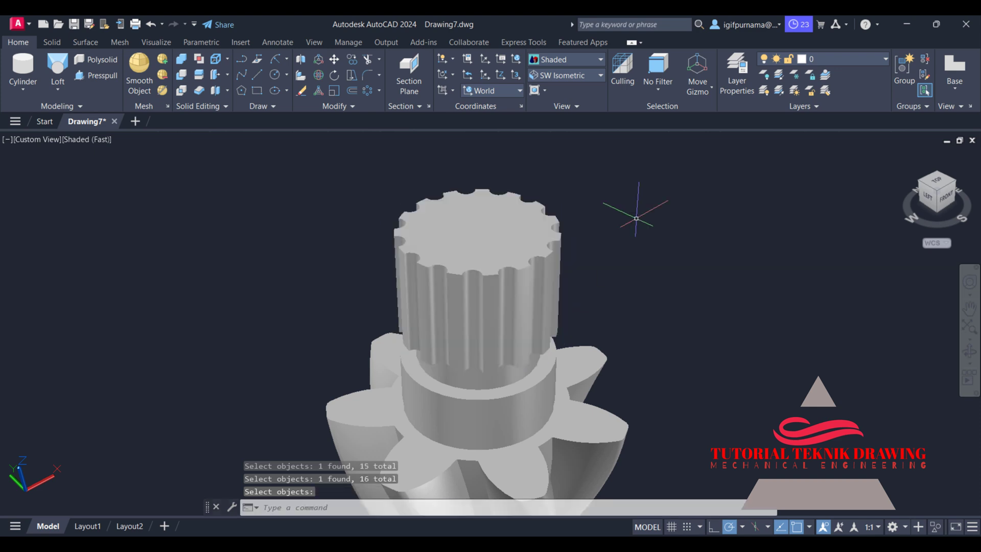
click(970, 350)
Draw a cylinder of radius 20 and height 30 centred on the spline's top face.
mouse_move(579, 274)
mouse_down()
mouse_move(515, 342)
mouse_move(510, 244)
mouse_move(497, 304)
mouse_up()
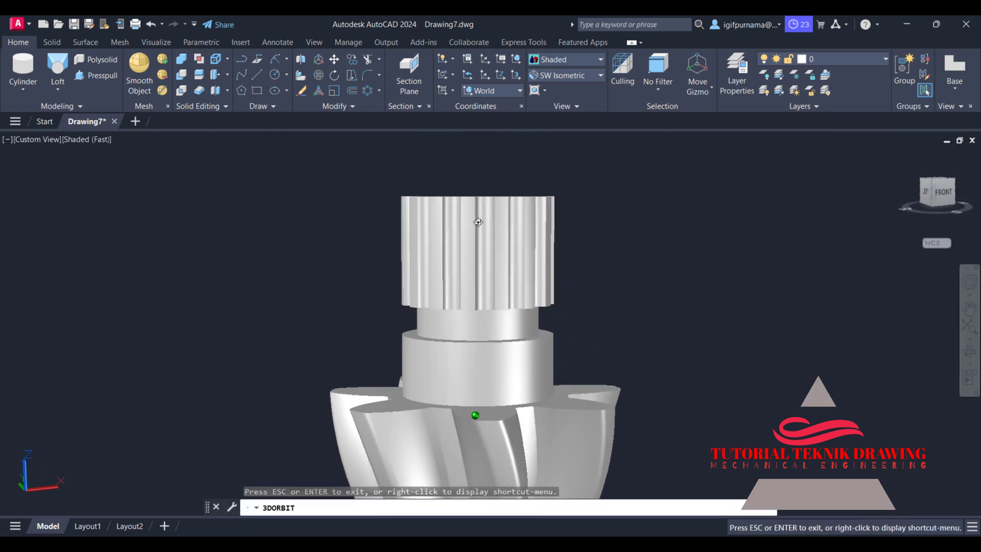
drag(470, 277, 551, 201)
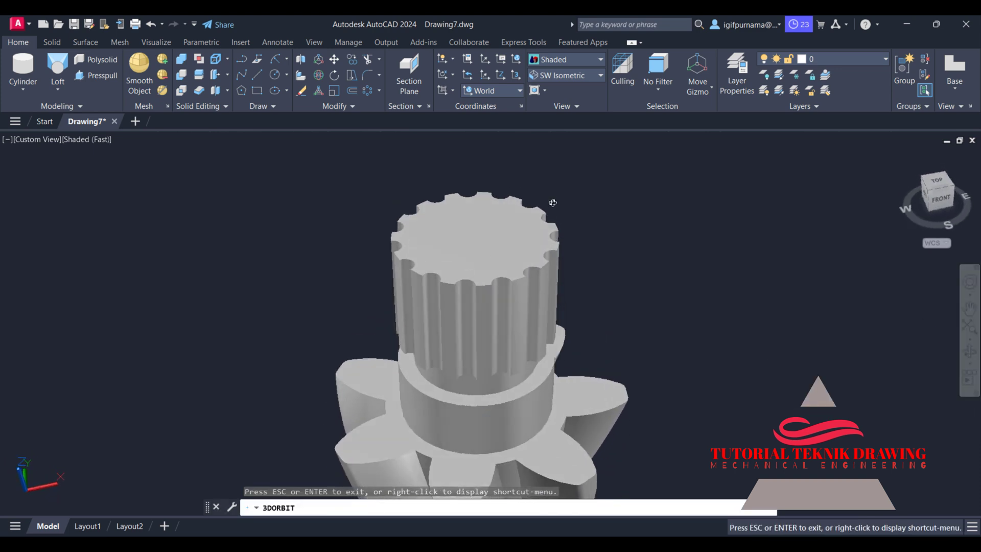
right_click(551, 201)
click(582, 210)
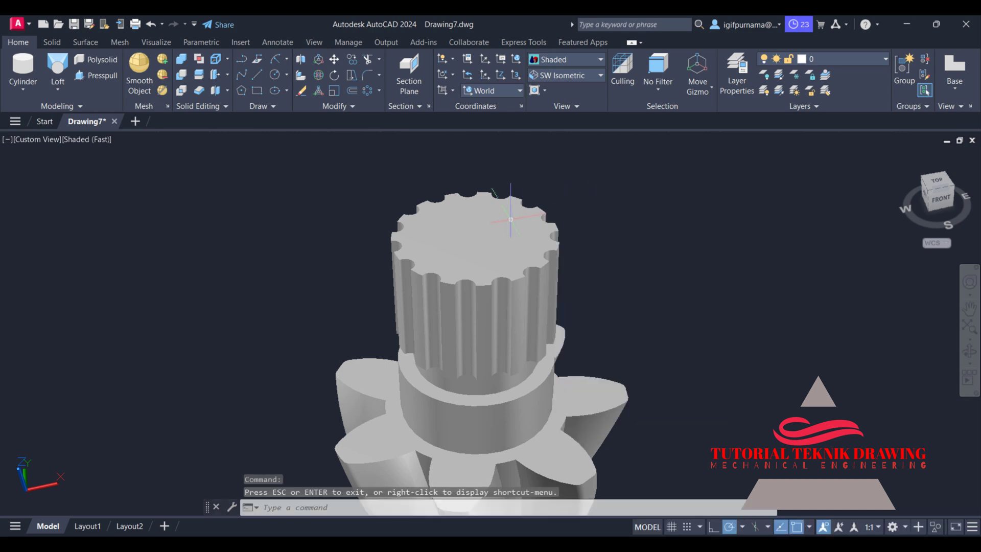
click(22, 76)
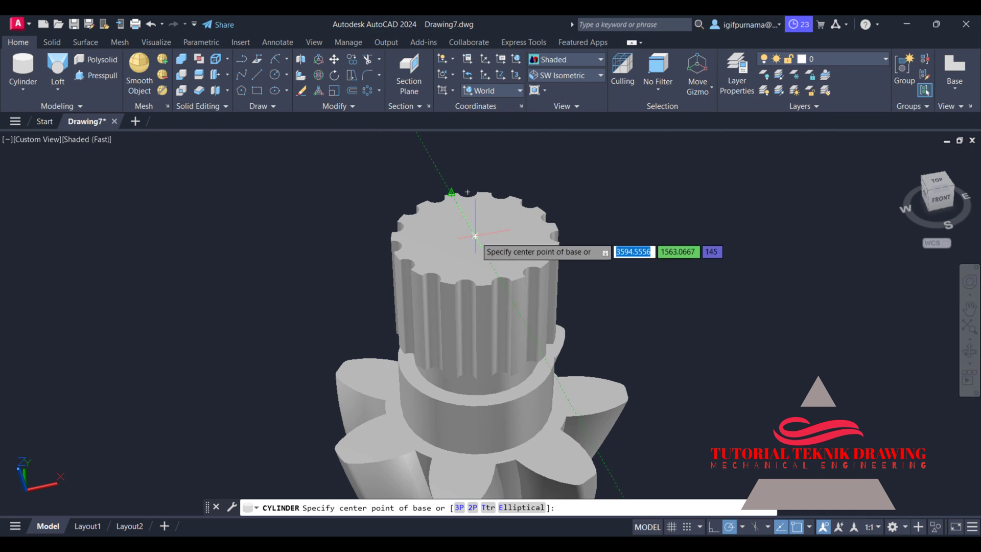
click(475, 236)
text(20)
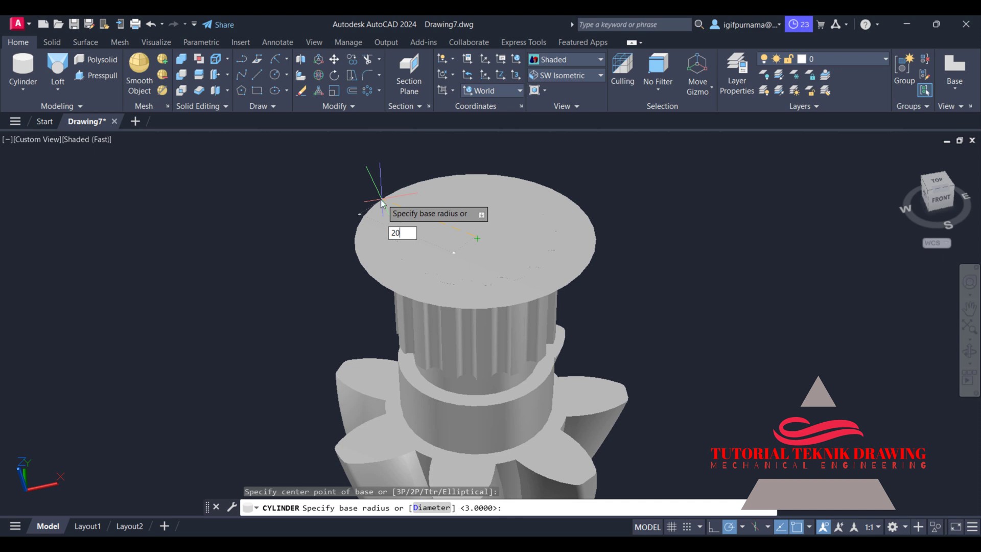
key(Return)
middle_drag(553, 174, 548, 225)
text(30)
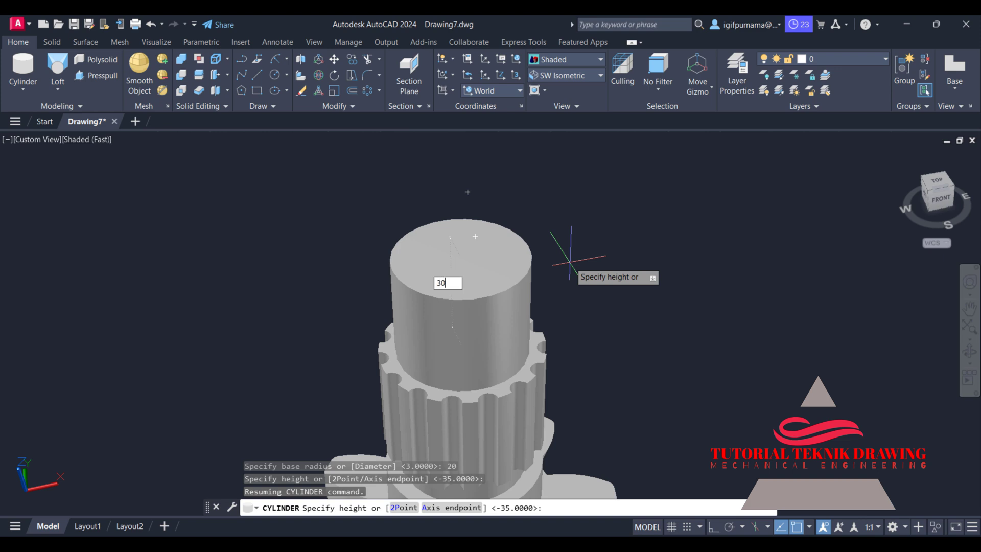
key(Return)
middle_drag(561, 269, 558, 258)
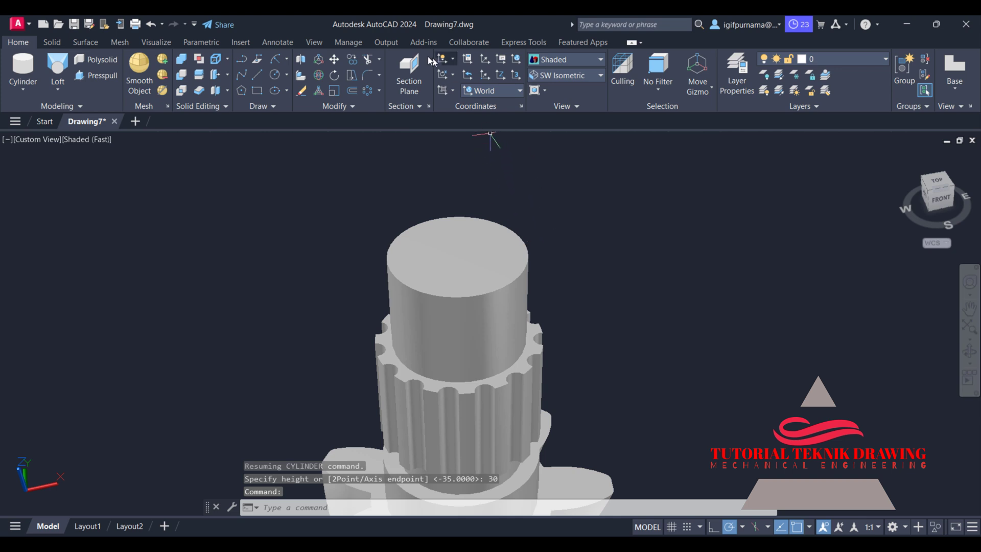
Start a chamfer using the new cylinder's top face as the base surface.
click(379, 76)
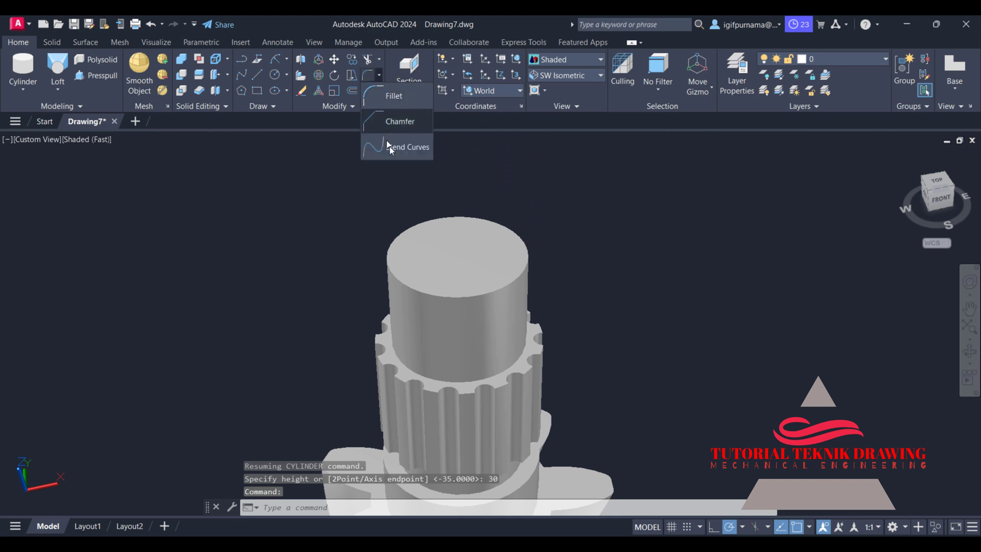
click(379, 125)
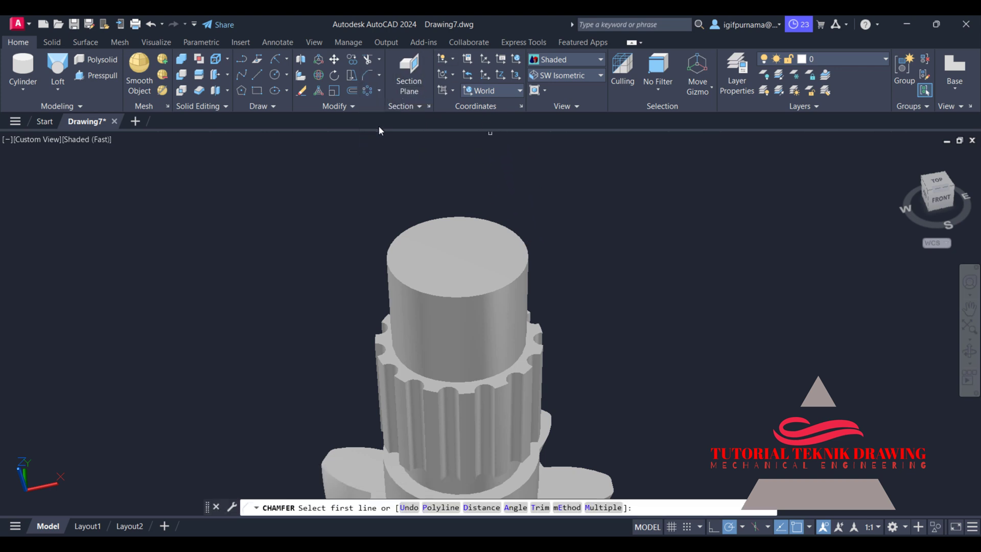
click(527, 250)
click(550, 293)
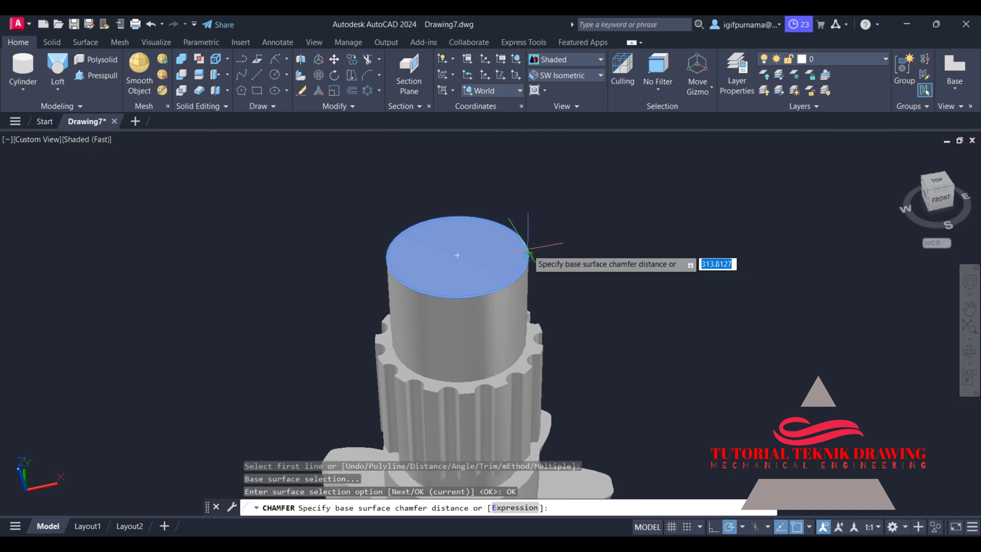
Set both chamfer distances to 4 and bevel the cylinder's top edge.
right_click(525, 242)
click(537, 250)
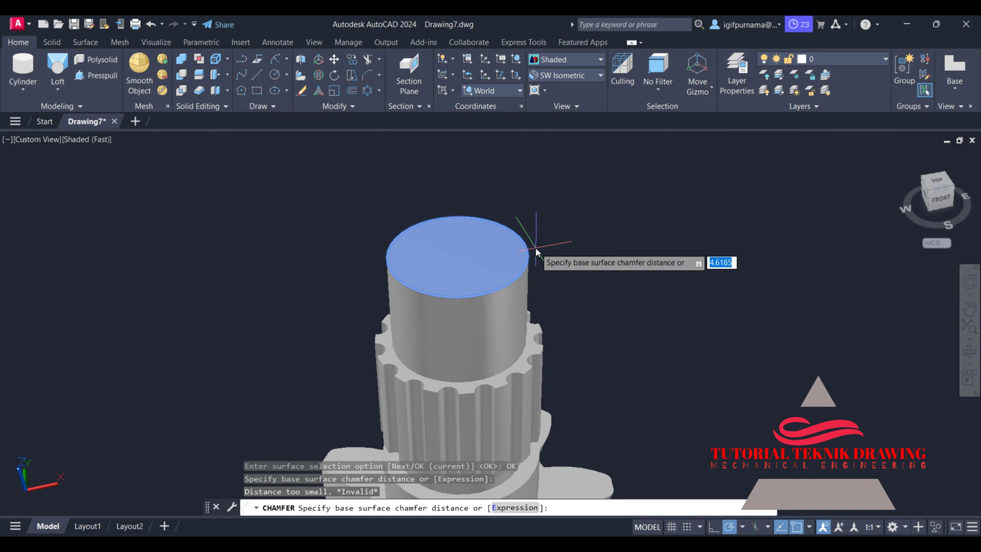
text(4)
key(Return)
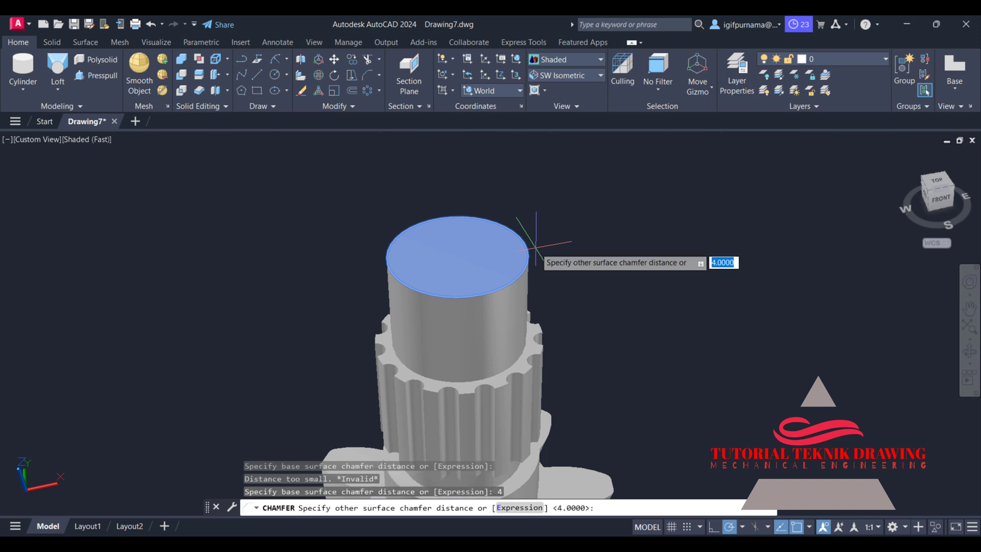
right_click(535, 249)
click(542, 254)
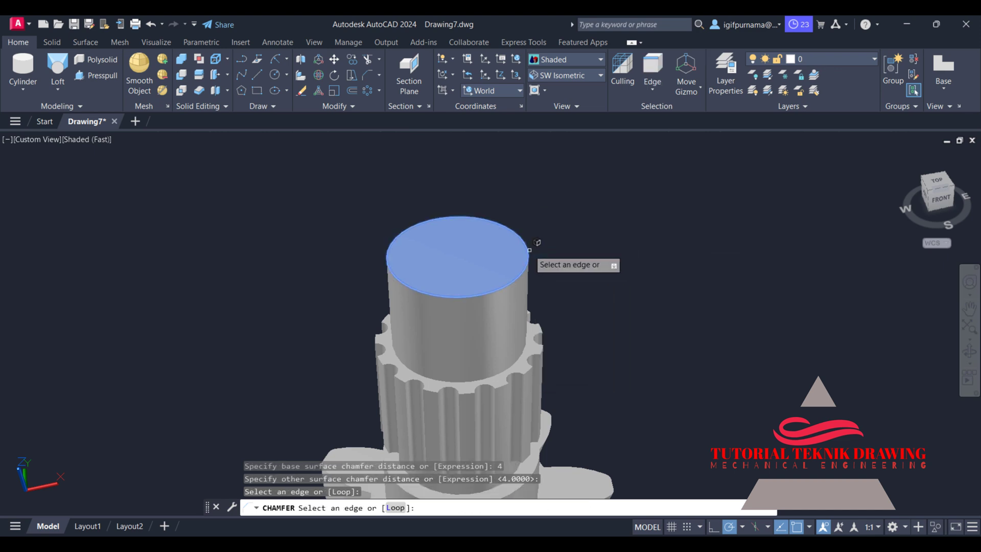
click(530, 250)
right_click(535, 244)
click(549, 249)
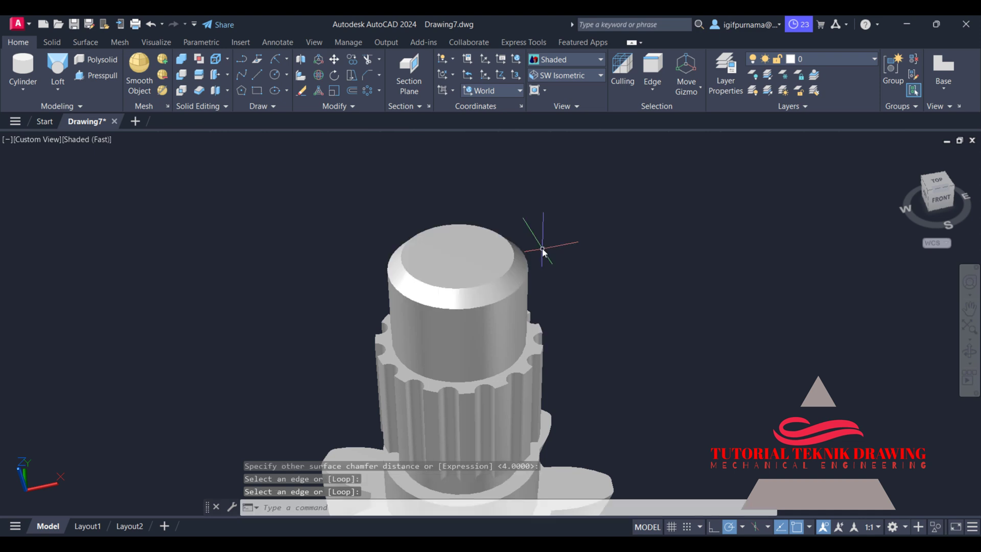
click(973, 351)
mouse_move(553, 247)
mouse_down()
mouse_move(358, 175)
mouse_move(332, 245)
mouse_move(405, 292)
mouse_move(363, 152)
mouse_move(357, 198)
mouse_move(468, 259)
mouse_move(470, 193)
mouse_move(468, 276)
mouse_move(337, 167)
mouse_up()
right_click(337, 167)
click(340, 168)
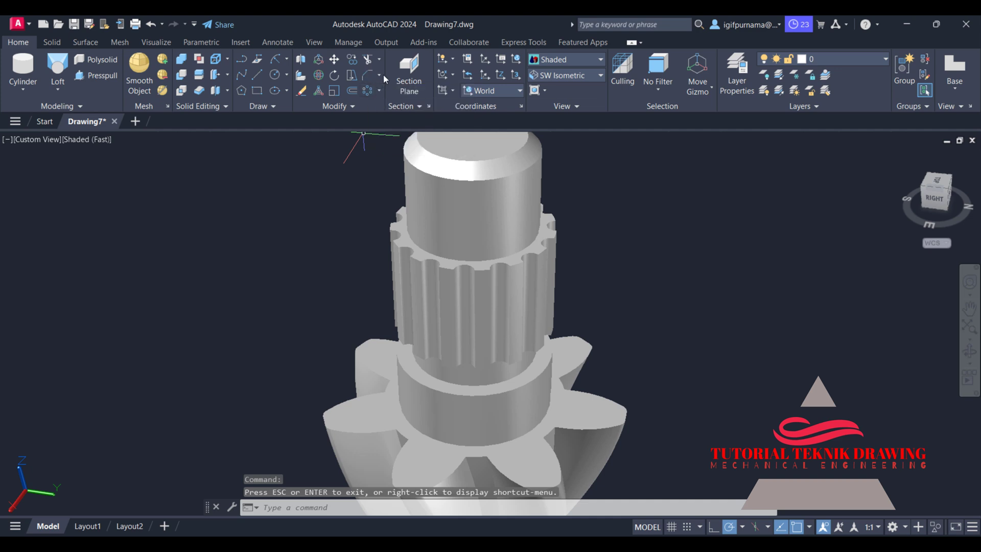
Begin a radius 3 fillet on the cylinder–spline joint edge, then switch to Union instead.
click(379, 74)
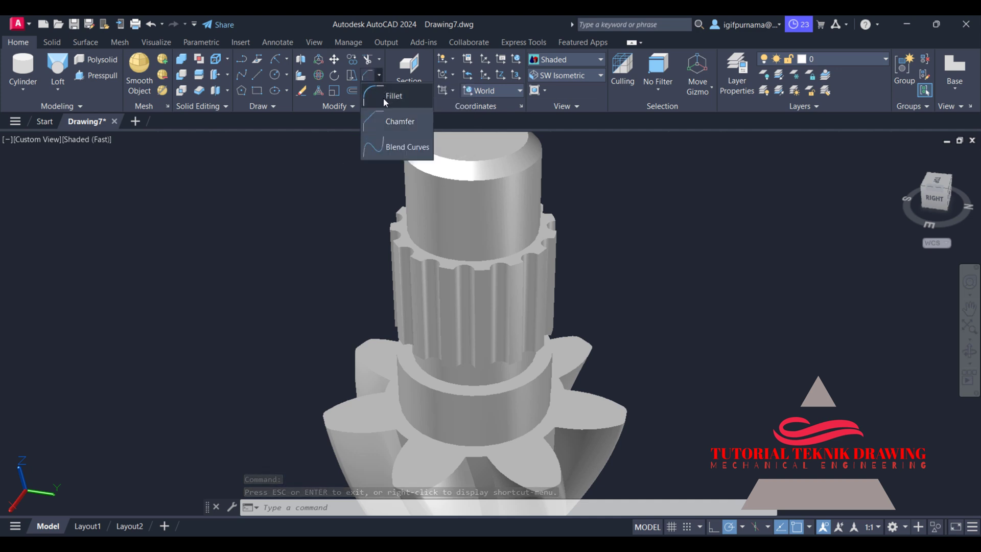
click(383, 97)
text(r)
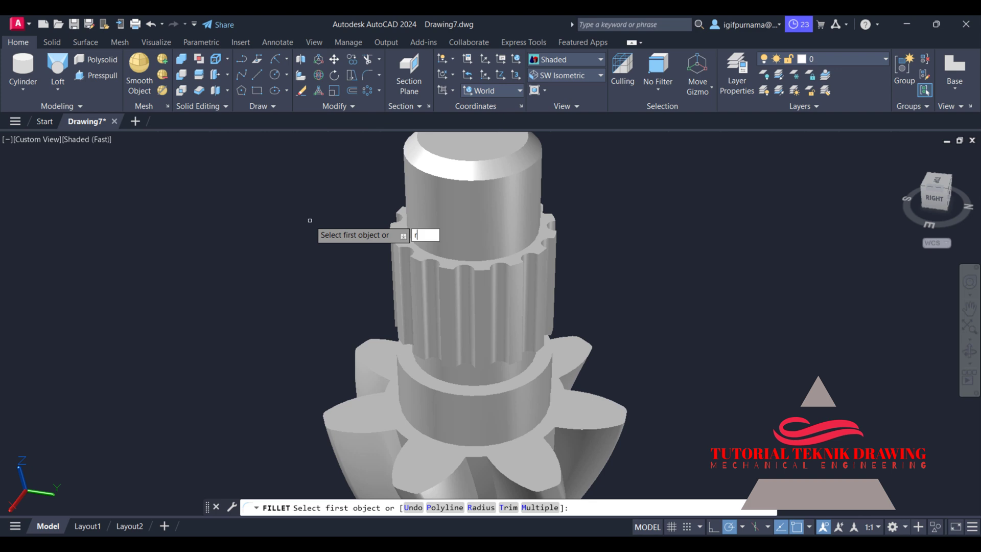
key(Return)
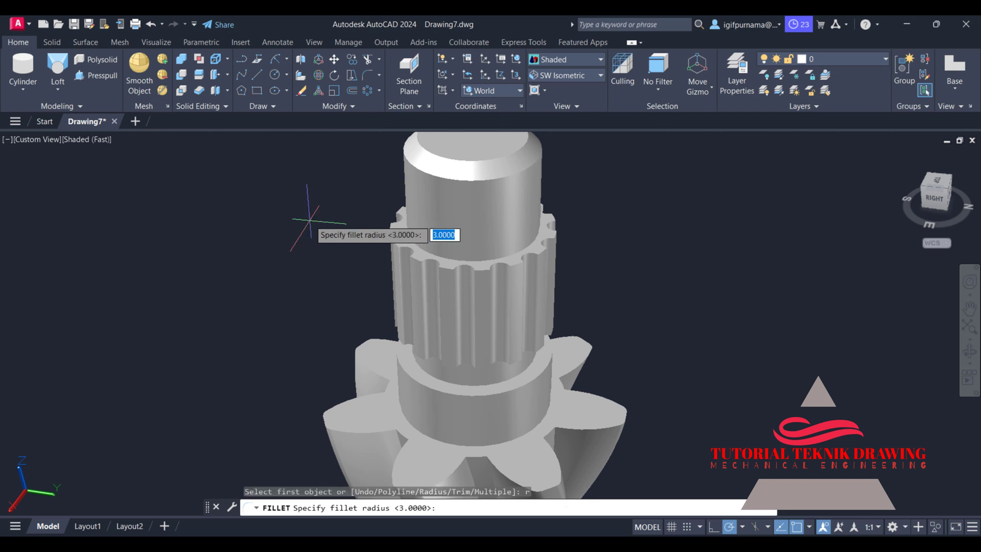
key(Return)
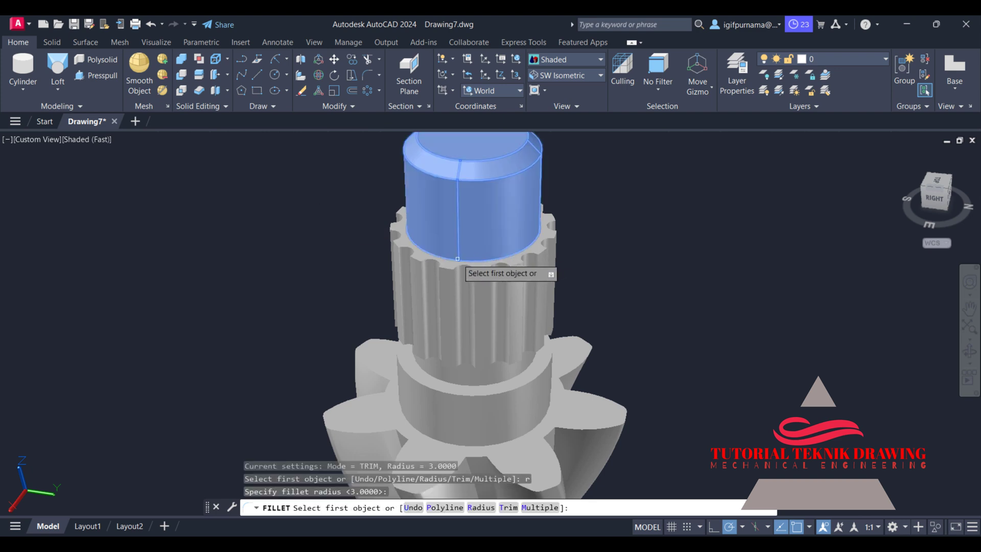
click(459, 260)
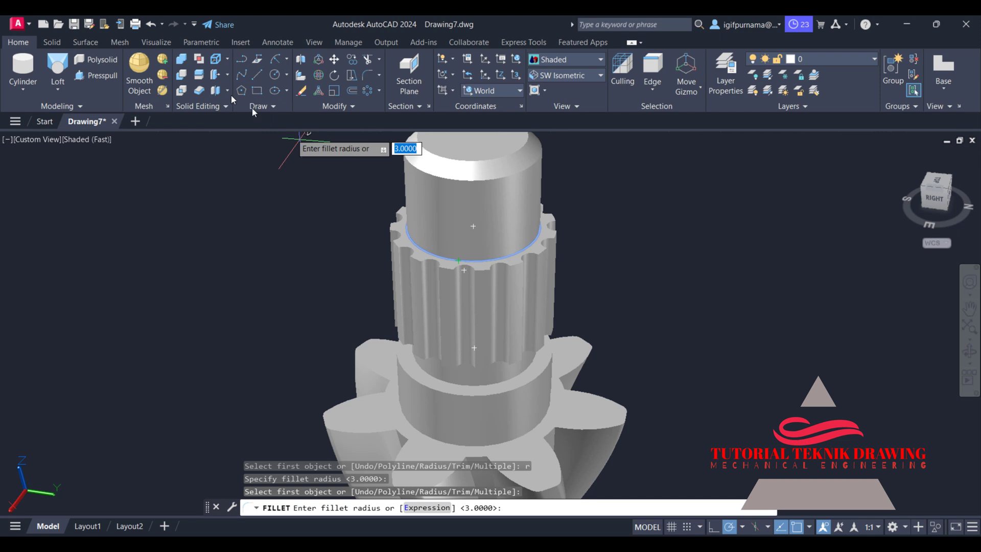
click(181, 59)
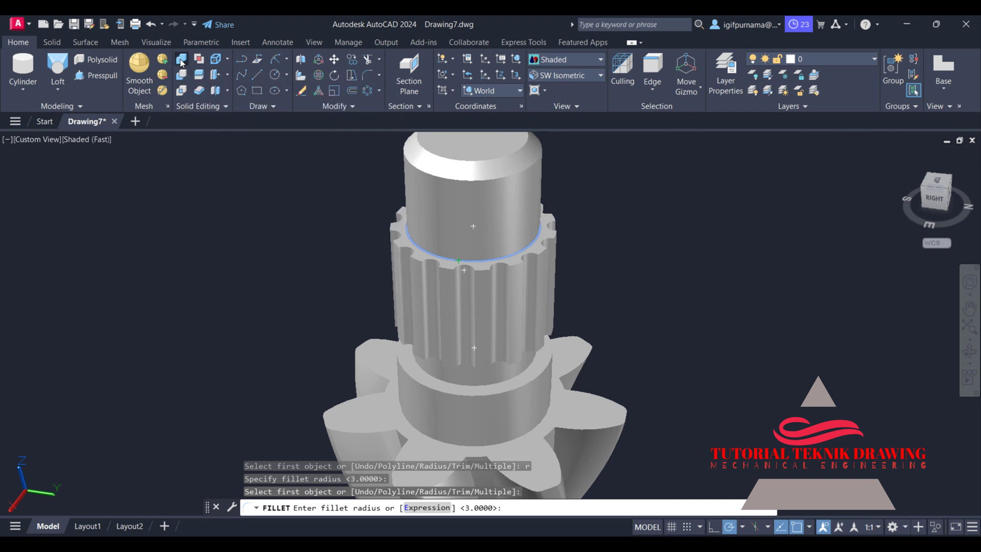
Union the five solids into one body and fillet the top spline edge with radius 3.
click(690, 455)
click(427, 196)
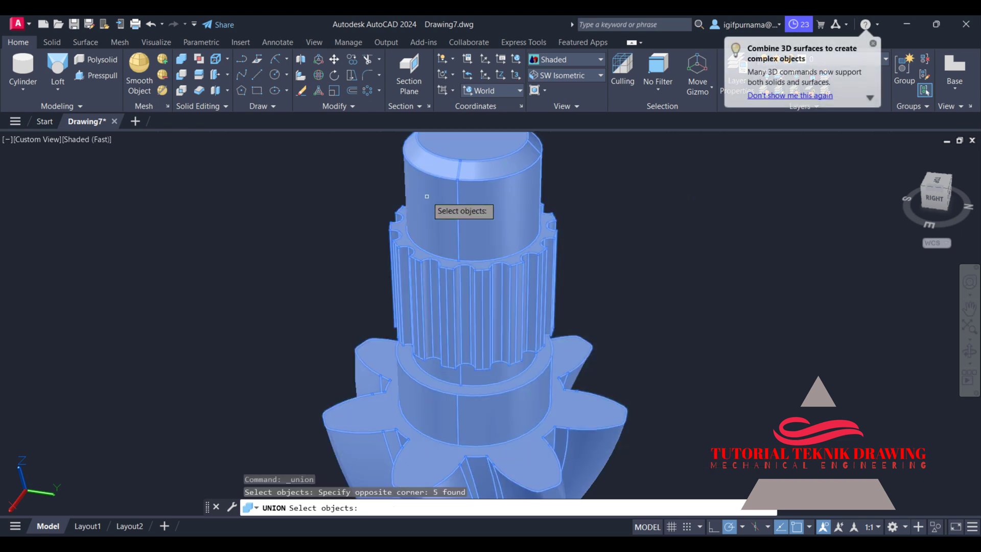
key(Return)
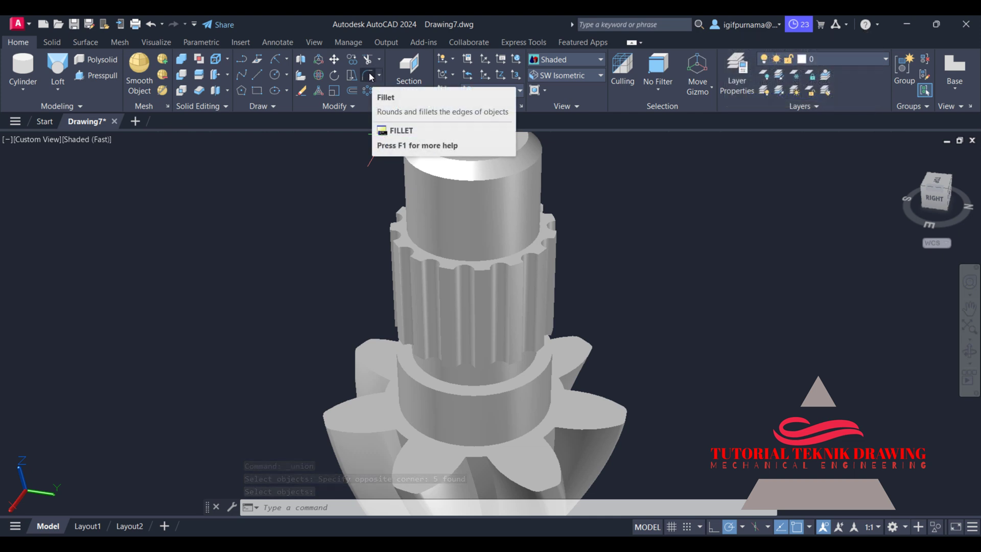
click(368, 76)
text(r)
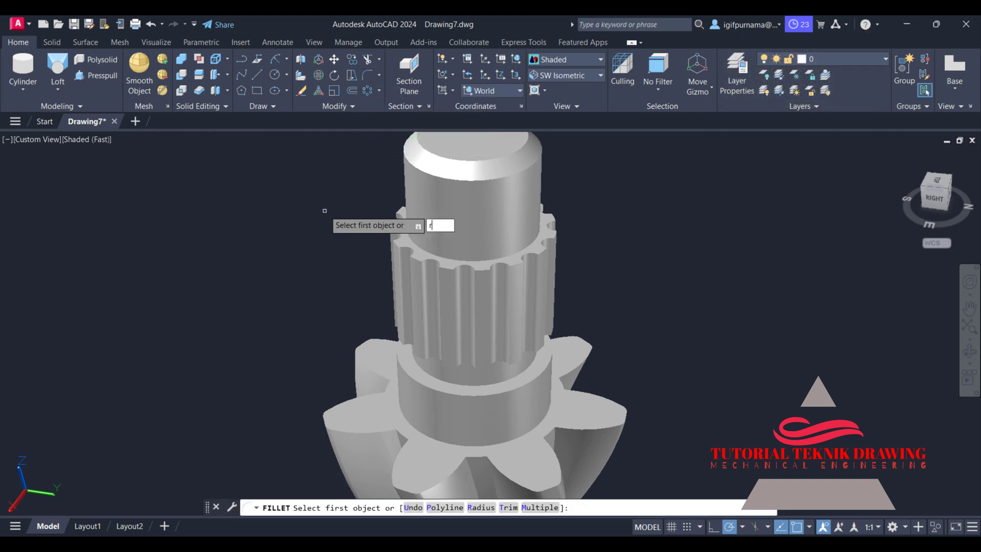
key(Return)
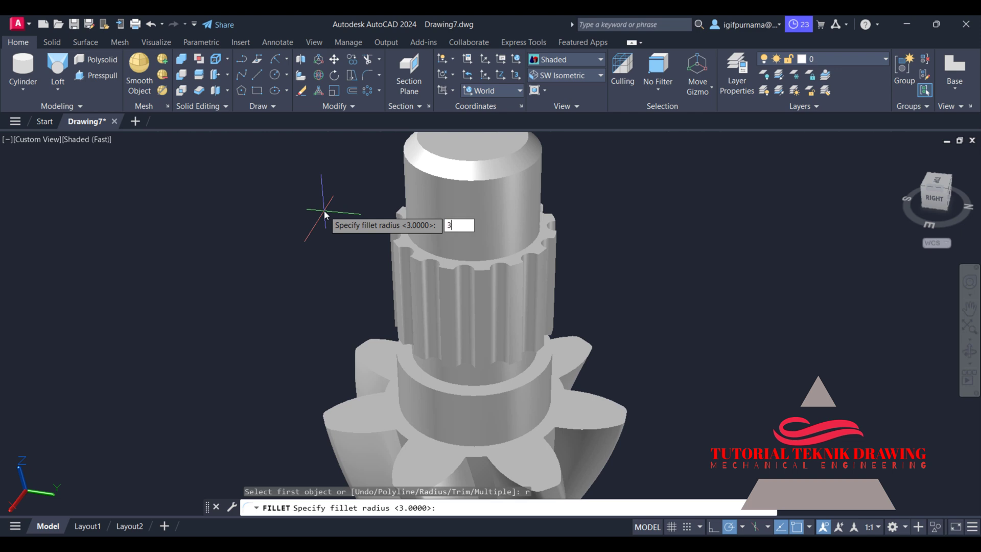
key(Return)
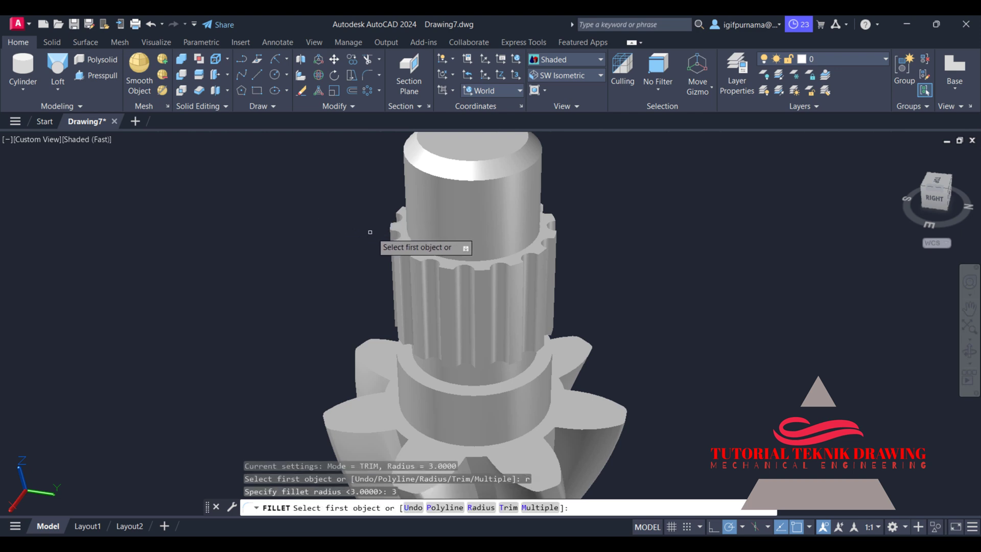
click(430, 251)
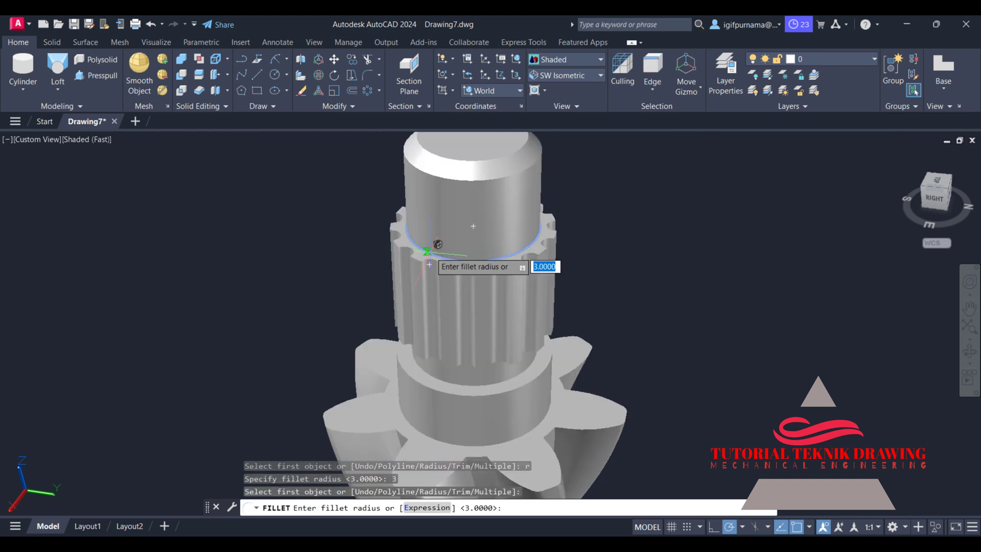
right_click(439, 259)
click(452, 266)
right_click(439, 259)
click(464, 266)
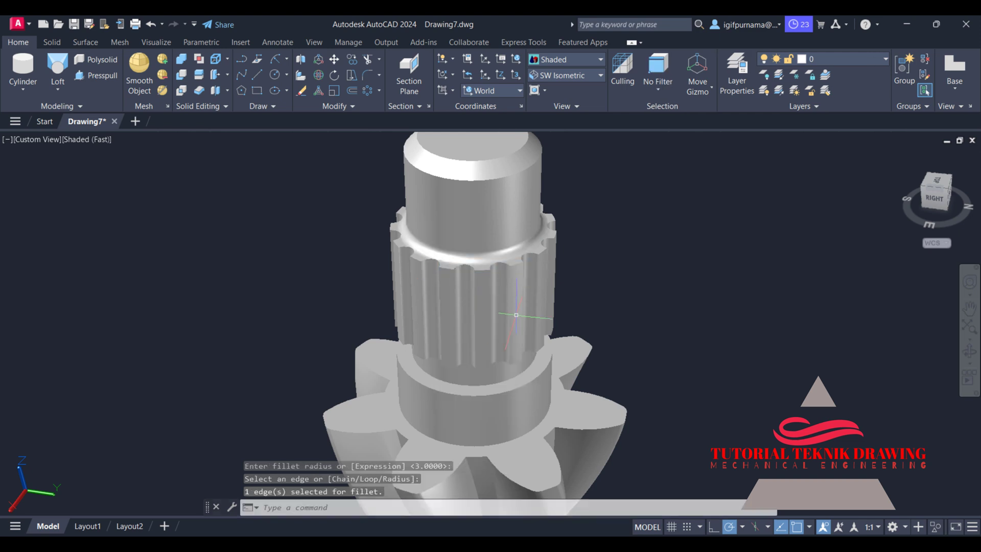
Fillet the bottom edge of the splines with radius 3.
click(970, 352)
mouse_move(550, 274)
mouse_down()
mouse_move(479, 361)
mouse_move(462, 366)
mouse_up()
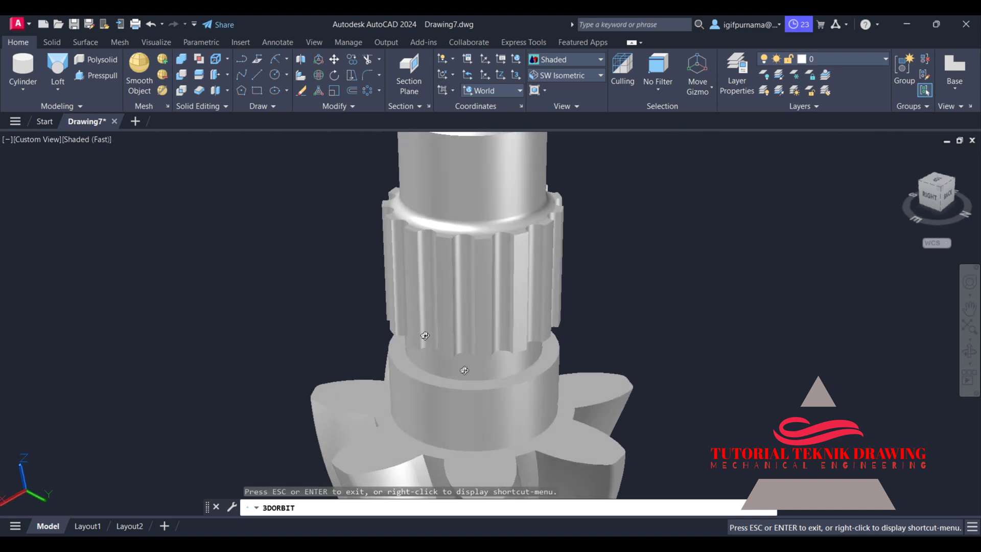
right_click(432, 338)
click(453, 101)
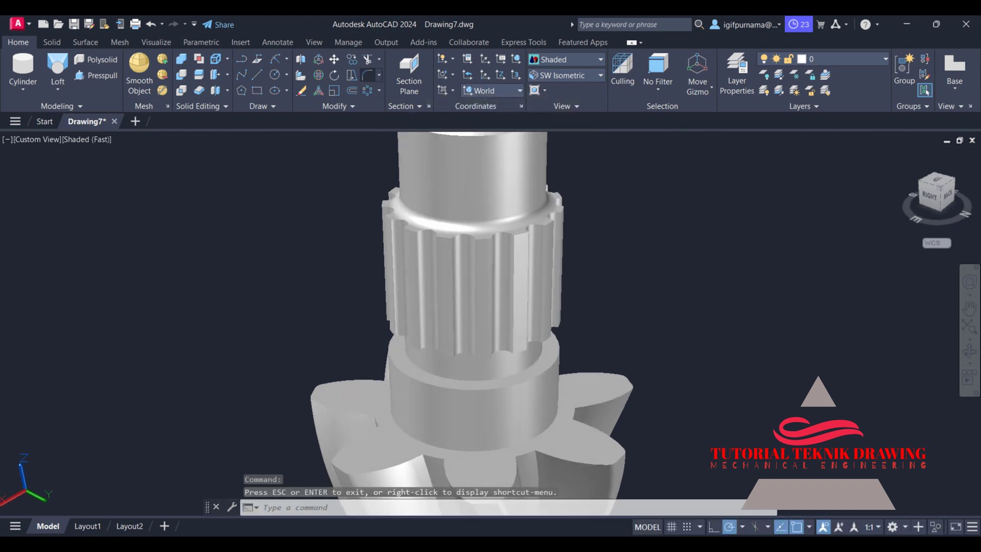
click(367, 75)
click(440, 380)
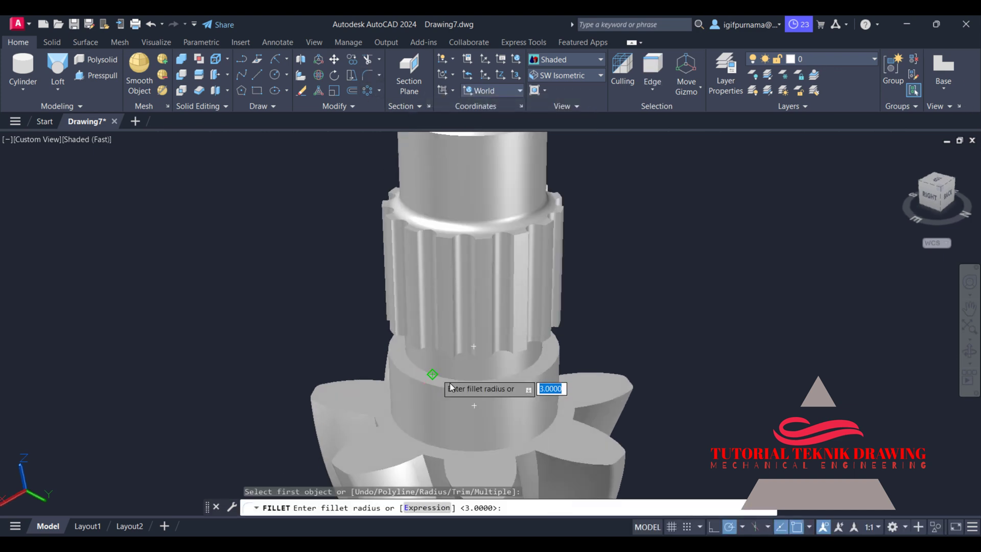
key(Return)
right_click(450, 382)
click(462, 390)
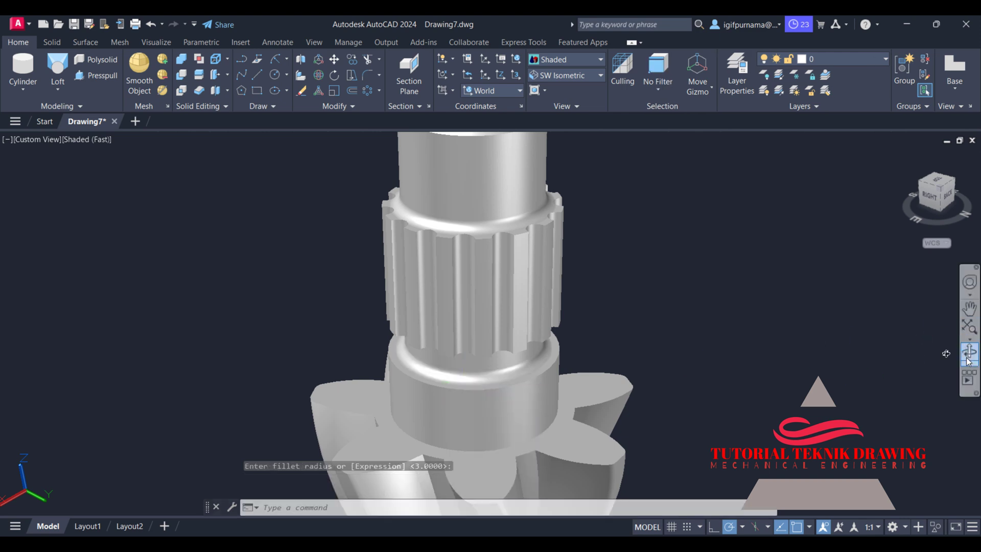
Fillet the joint edge below the splines with radius 3.
mouse_move(462, 390)
shift+middle_down()
mouse_move(480, 387)
mouse_move(497, 225)
shift+middle_up()
right_click(510, 227)
click(518, 231)
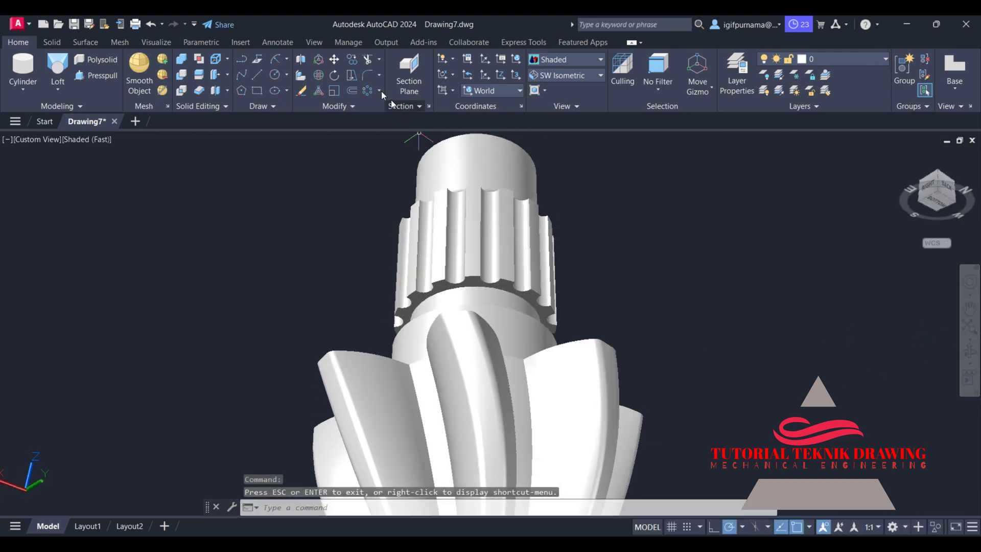
click(367, 75)
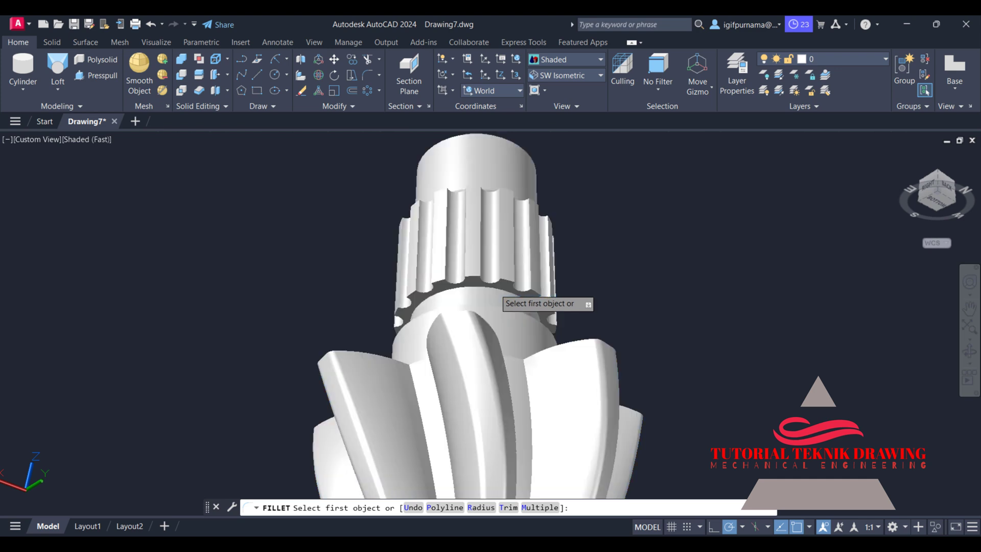
click(495, 289)
right_click(495, 288)
click(505, 293)
right_click(509, 295)
click(531, 301)
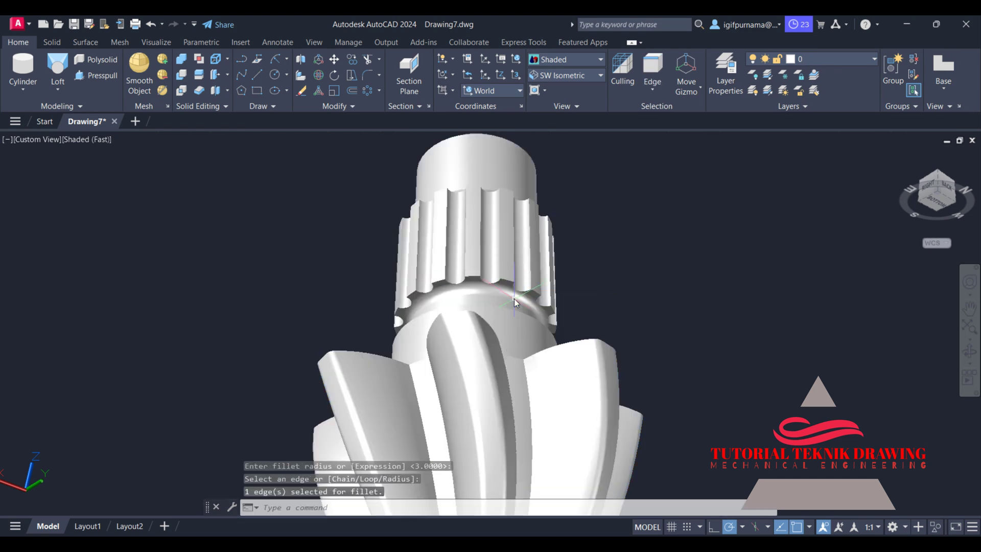
click(974, 352)
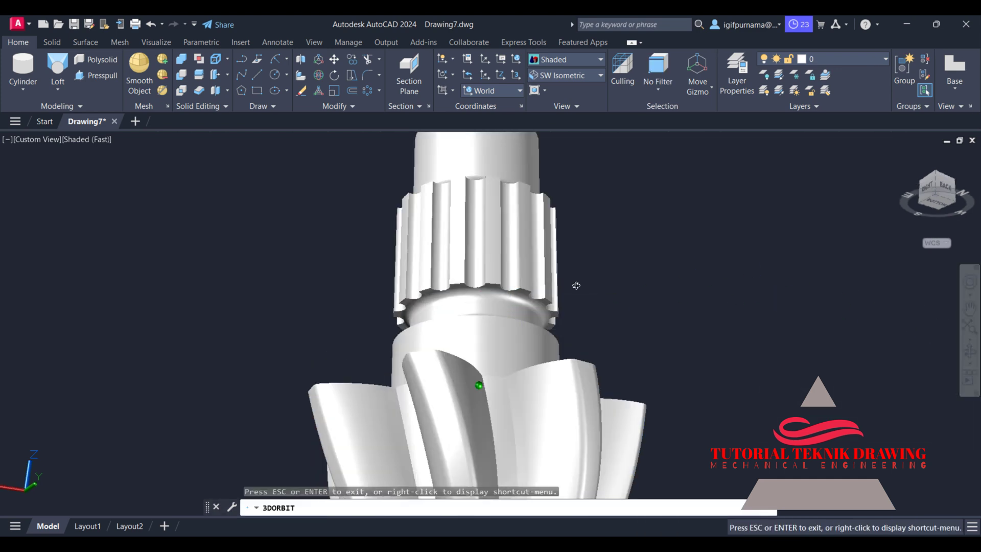
mouse_move(574, 285)
mouse_down()
mouse_move(474, 254)
mouse_move(378, 296)
mouse_move(594, 281)
mouse_up()
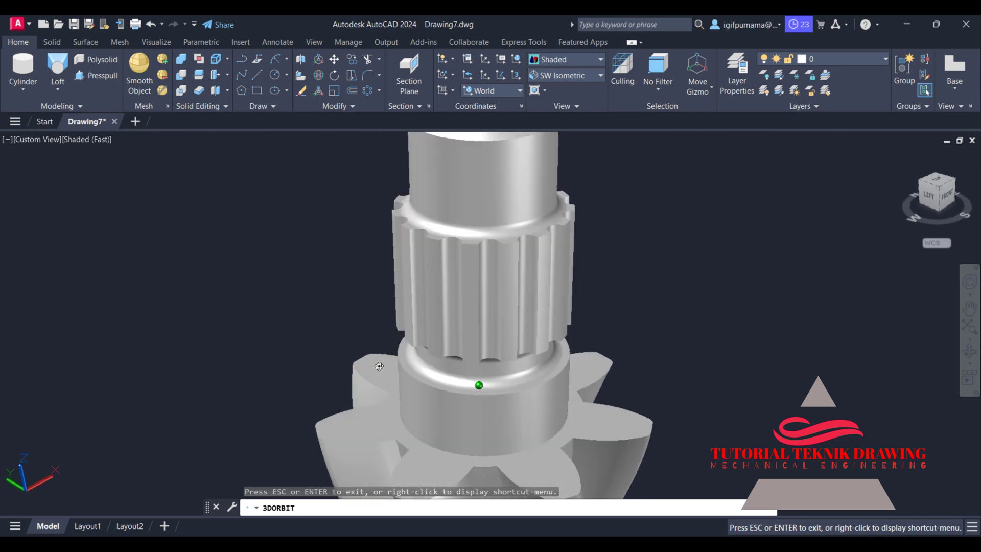
Fillet the edge at the base of the splines with radius 5.
right_click(594, 282)
click(619, 289)
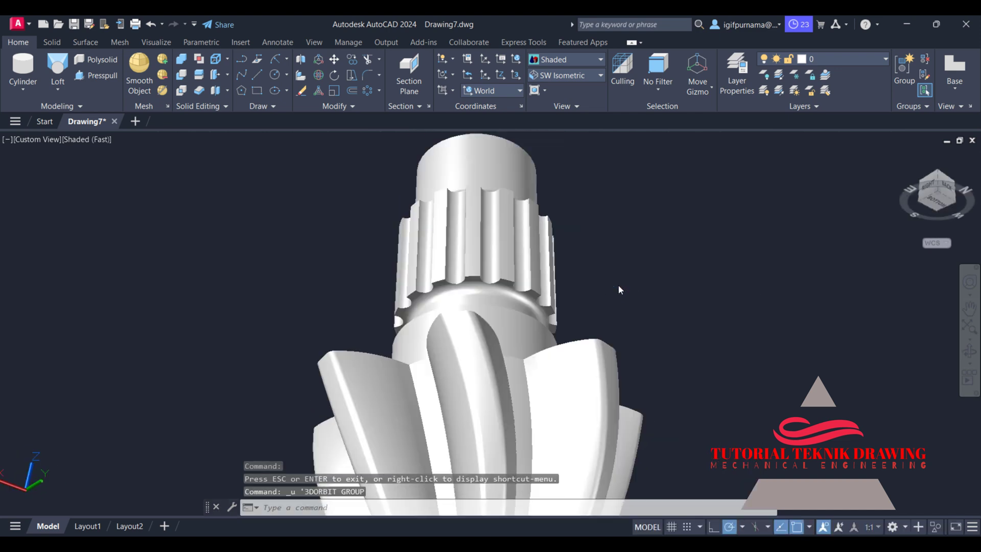
click(969, 351)
mouse_move(839, 306)
mouse_down()
mouse_move(599, 409)
mouse_move(578, 280)
mouse_up()
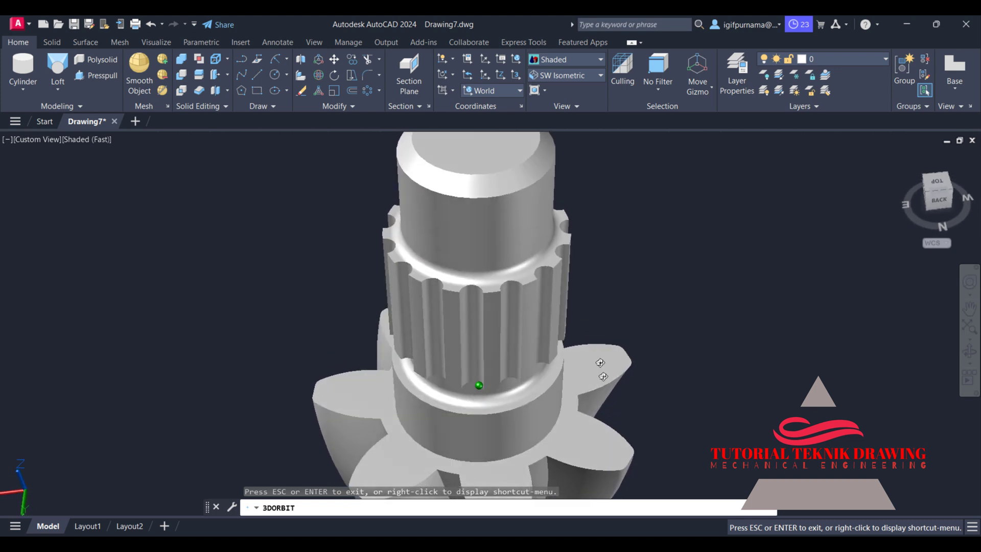
right_click(618, 217)
click(648, 226)
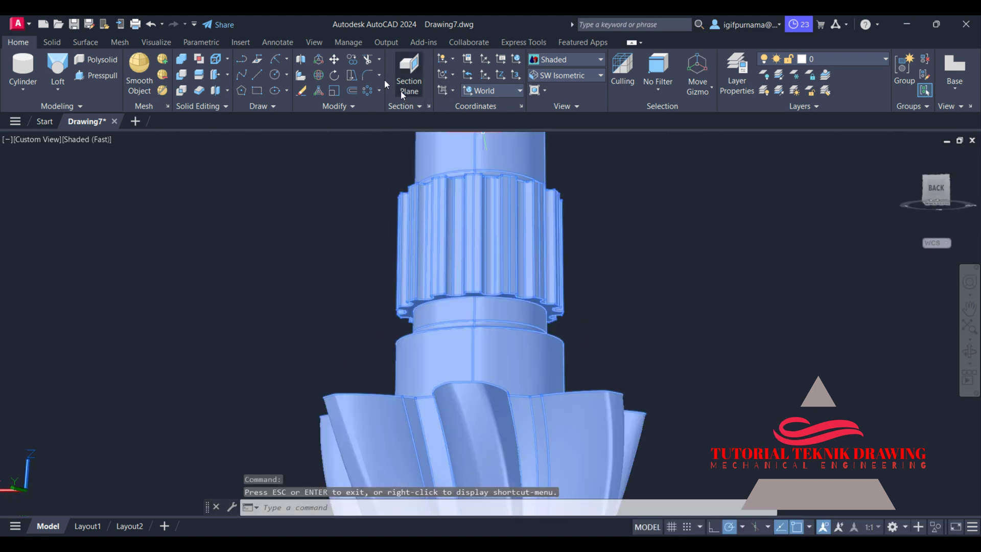
click(364, 72)
text(r)
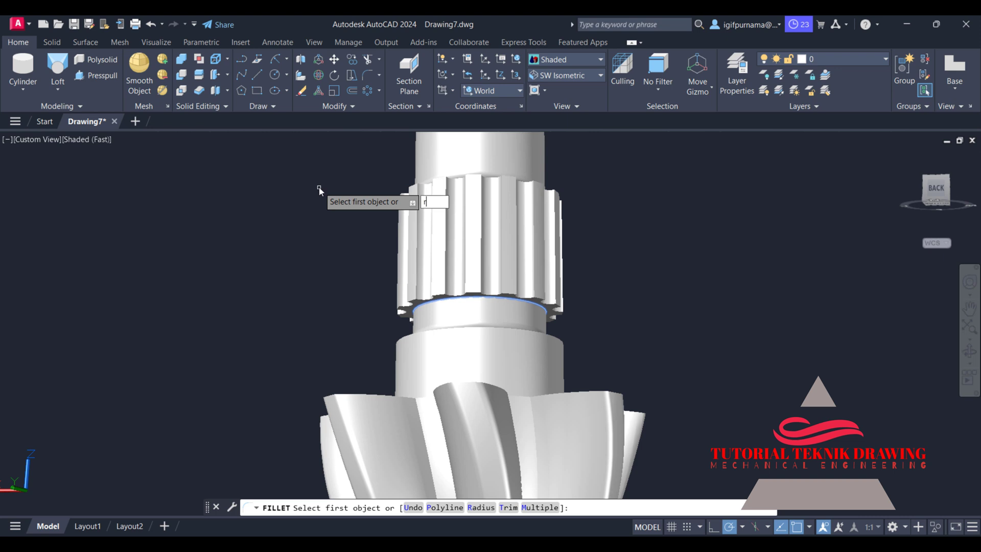
key(Return)
text(5)
key(Return)
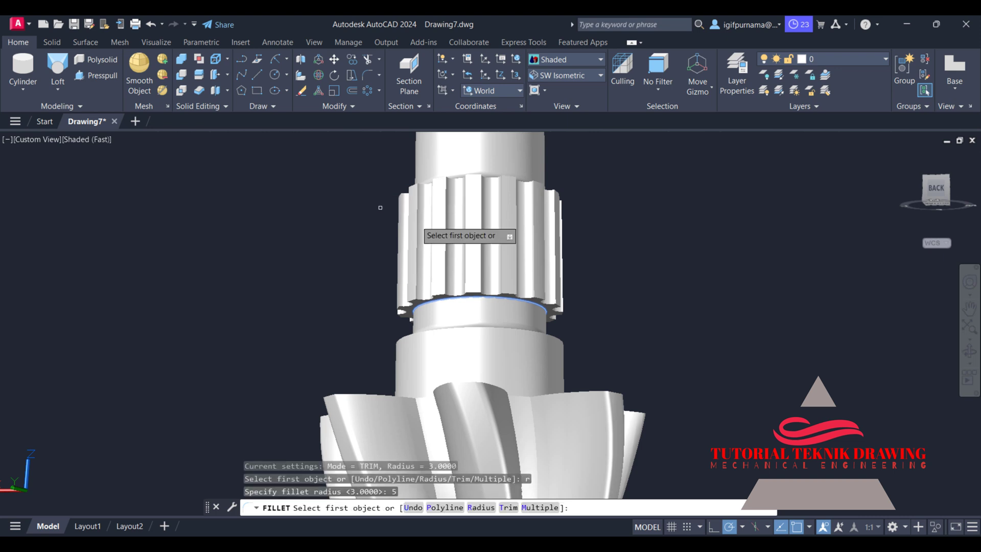
click(513, 297)
right_click(514, 299)
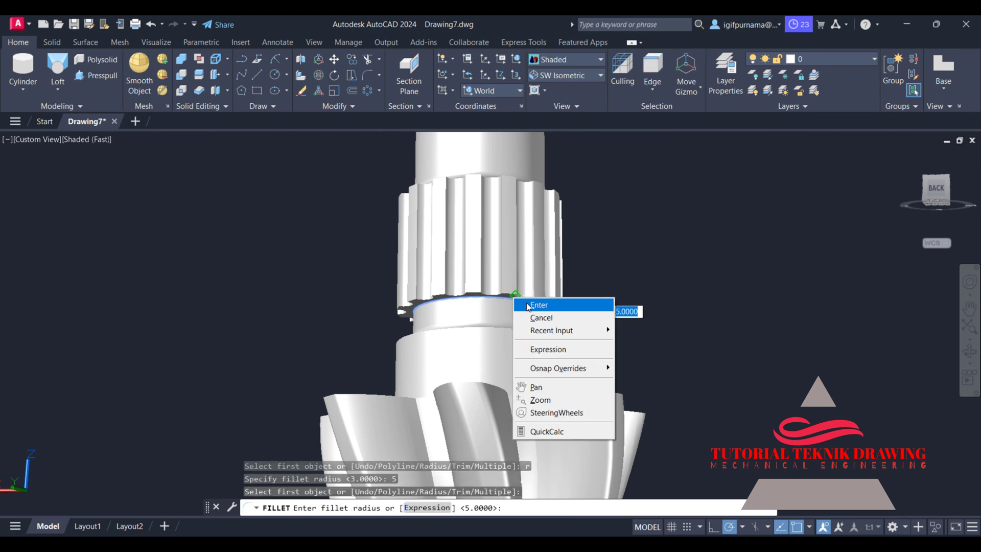
click(522, 305)
right_click(526, 305)
key(Escape)
key(Return)
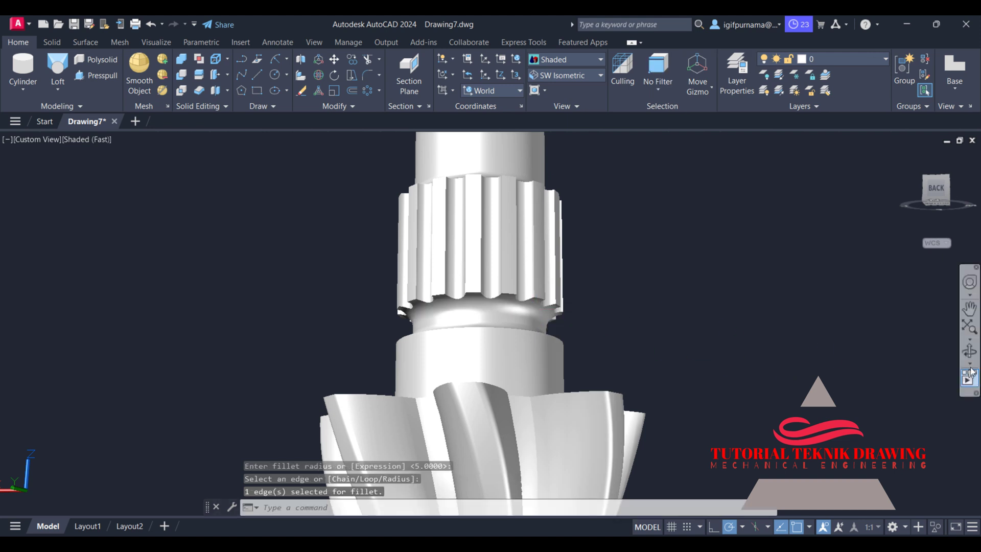
Orbit the model to inspect the new radius-5 fillet from the front.
click(969, 352)
mouse_move(549, 301)
mouse_down()
mouse_move(550, 322)
mouse_move(579, 311)
mouse_up()
right_click(579, 310)
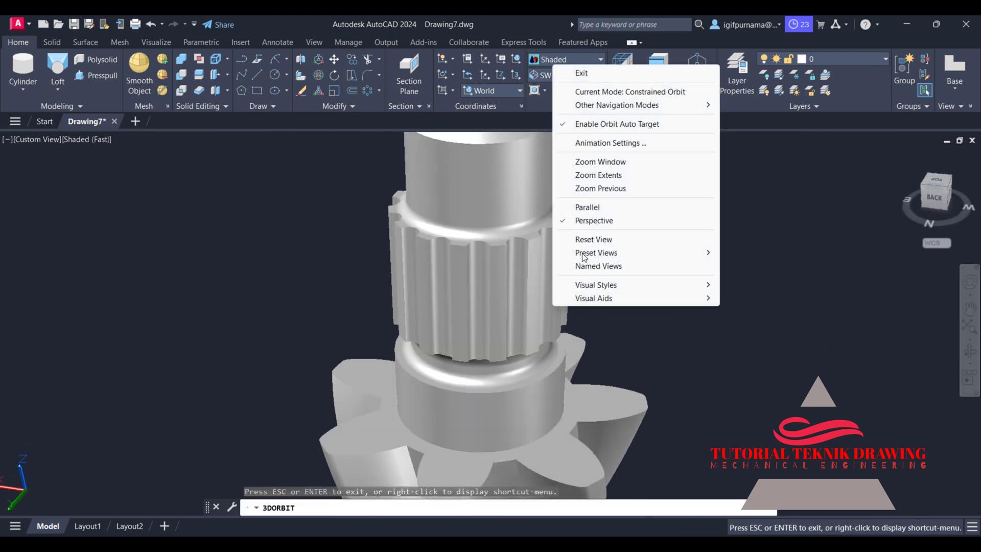
click(581, 74)
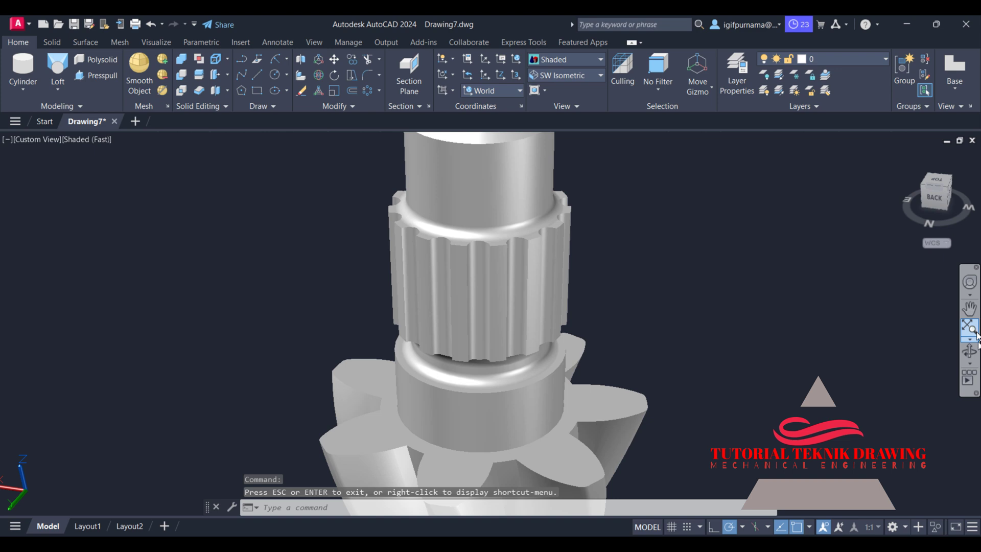
click(969, 351)
mouse_move(846, 346)
mouse_down()
mouse_move(339, 324)
mouse_move(296, 267)
mouse_move(538, 271)
mouse_move(481, 283)
mouse_move(486, 375)
mouse_move(477, 390)
mouse_move(483, 267)
mouse_up()
right_click(483, 267)
click(490, 271)
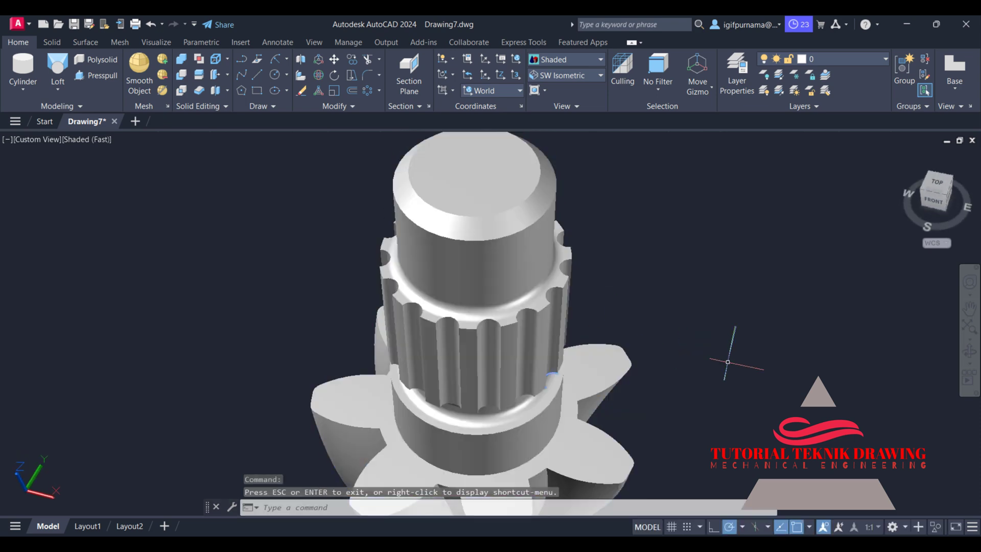
Undo the radius-5 fillet and view changes, returning to a close view of the splined shaft.
key(ctrl+z)
key(ctrl+z)
key(ctrl+z)
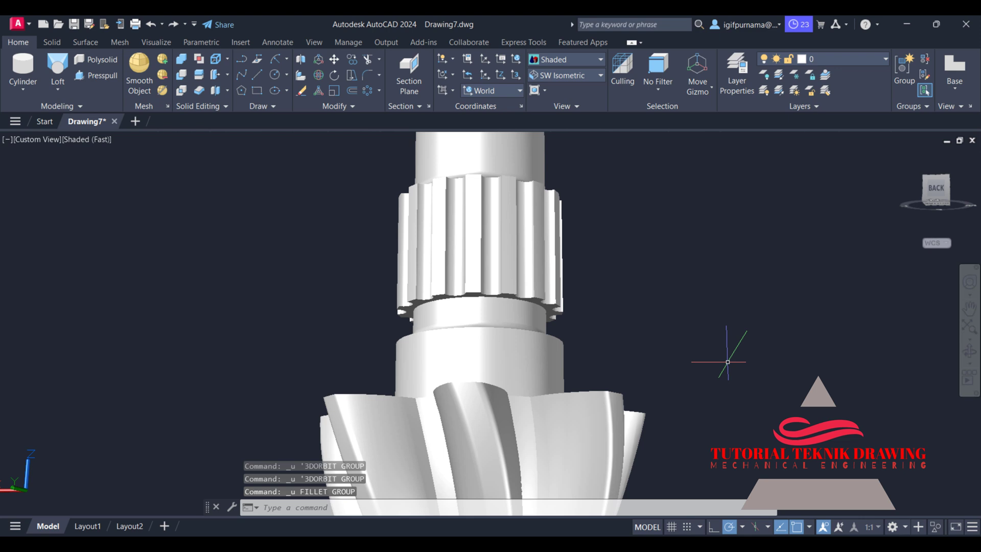
key(ctrl+z)
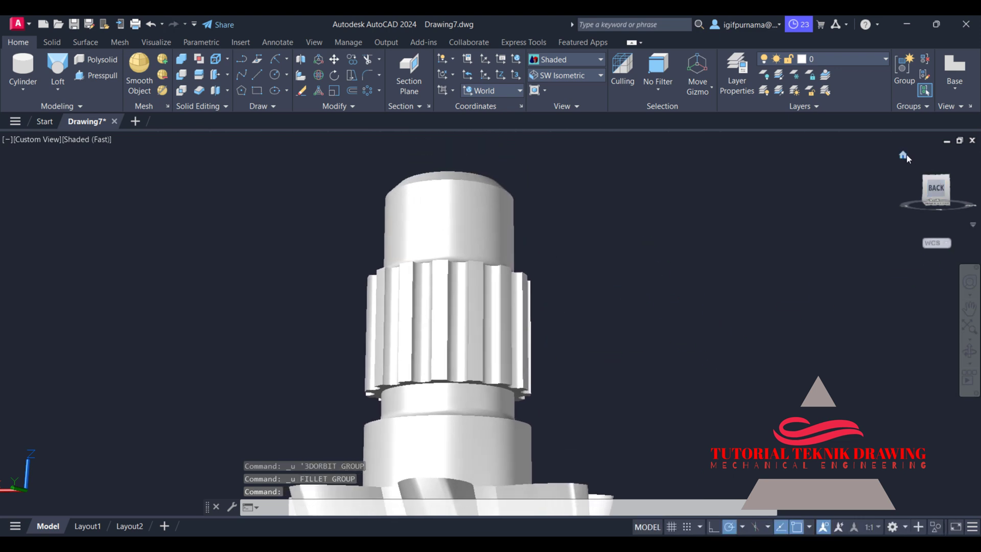
click(905, 155)
key(ctrl+z)
key(ctrl+z)
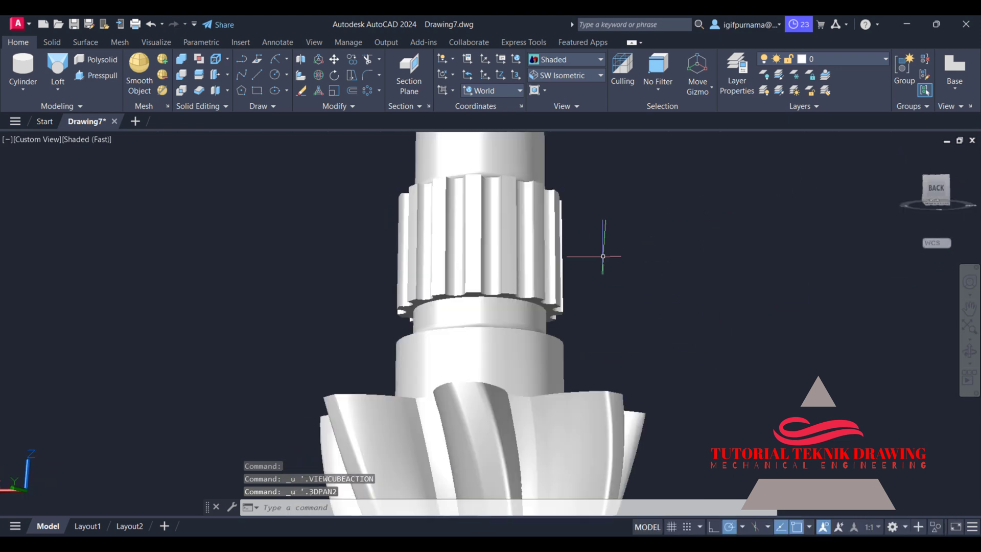
shift+middle_drag(603, 256, 692, 288)
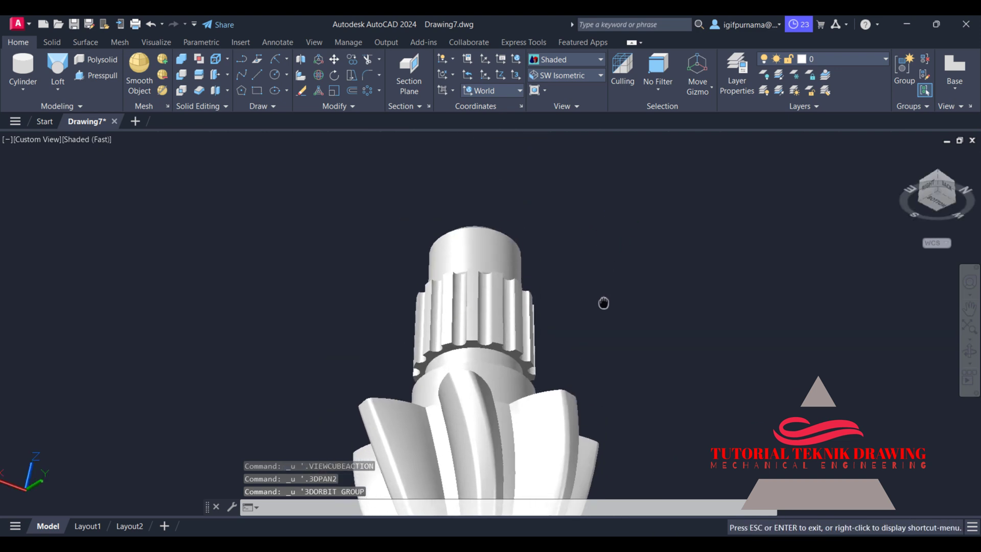
drag(692, 289, 587, 387)
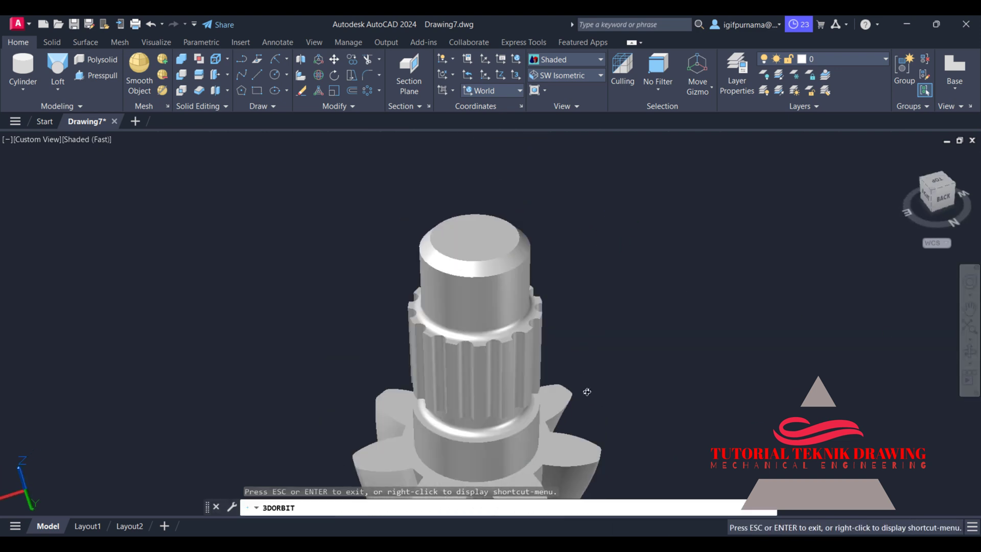
right_click(587, 387)
click(626, 83)
key(ctrl+z)
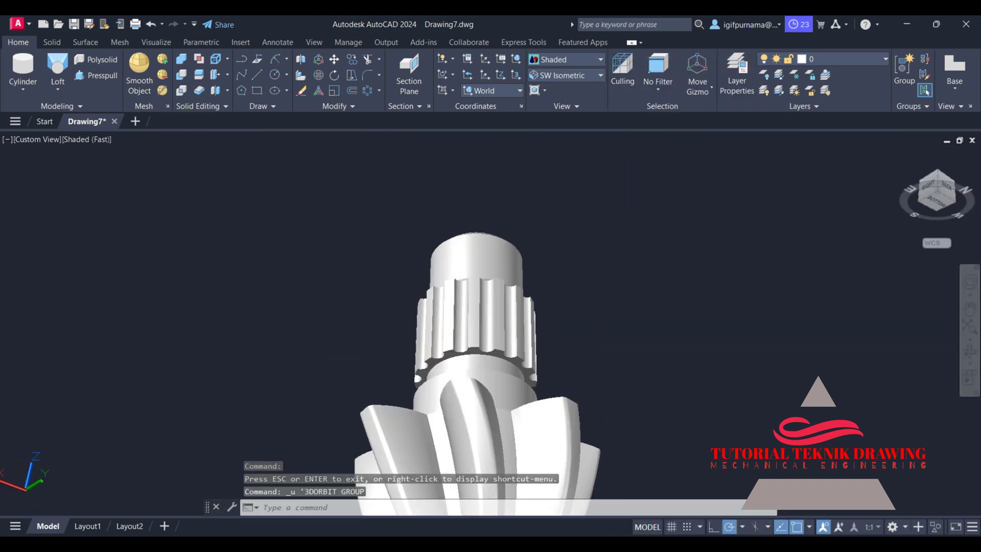
key(ctrl+z)
key(ctrl+z)
key(ctrl+z)
key(ctrl+z)
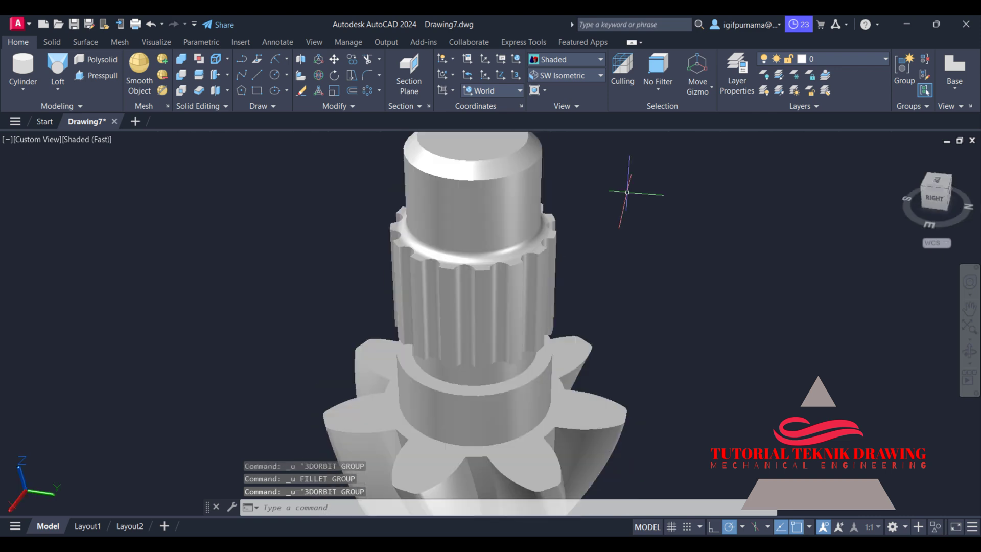
key(ctrl+z)
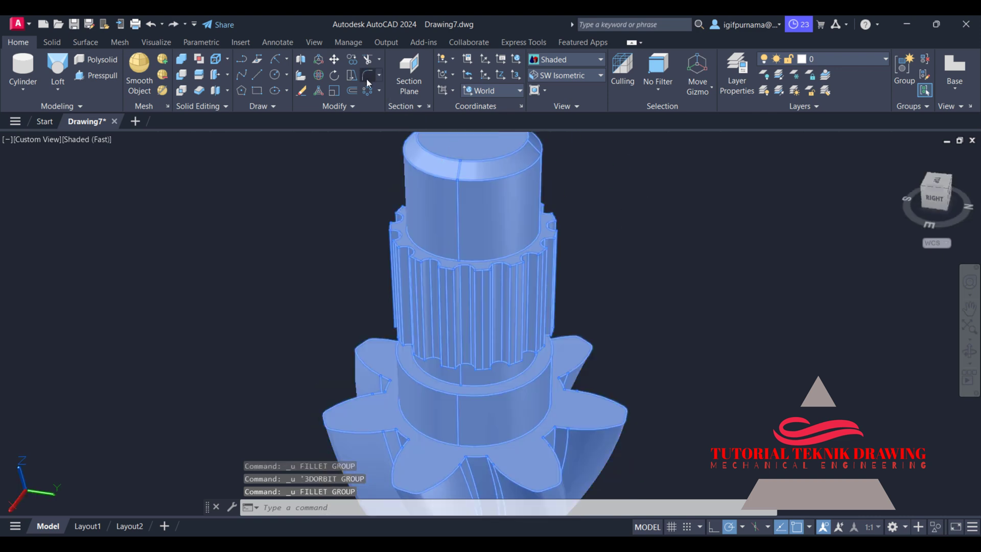
Fillet the edge at the top of the splines with radius 5.
click(366, 78)
key(Return)
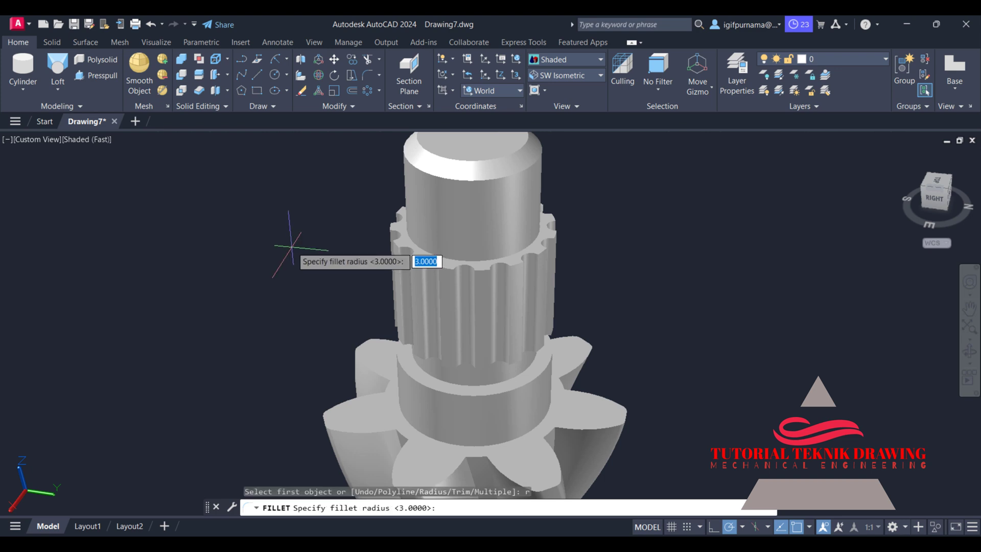
text(5)
key(Return)
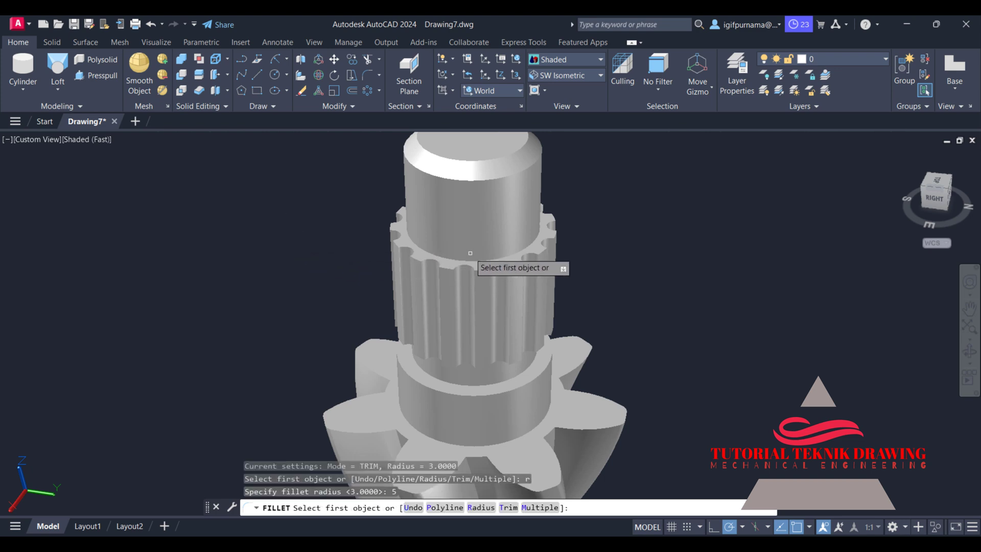
click(452, 260)
key(Return)
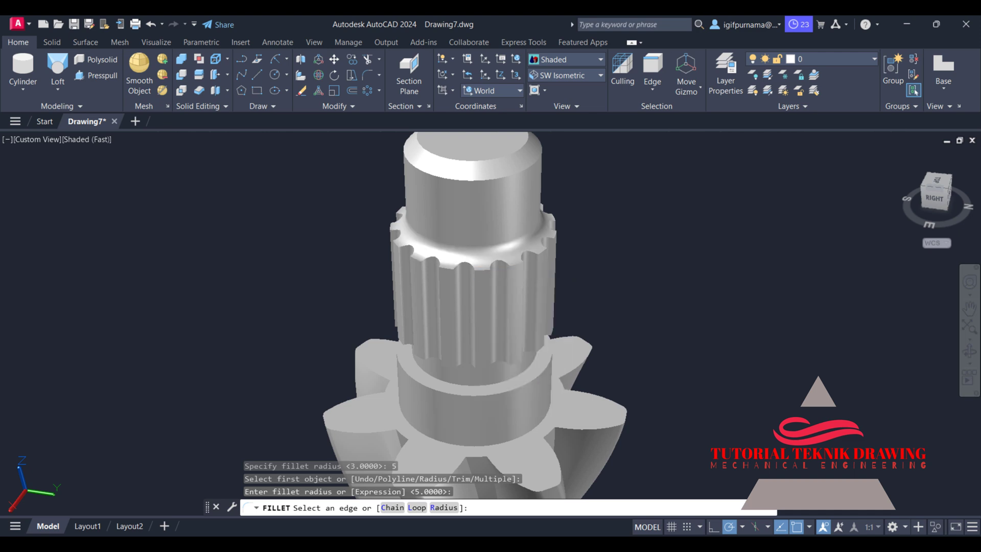
key(Return)
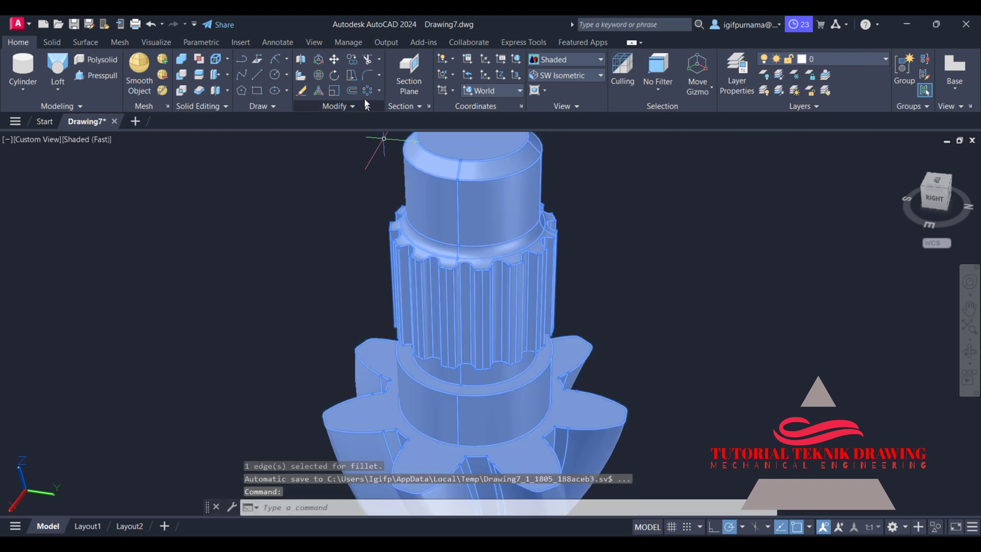
Round the next joint edge with a radius-5 fillet and orbit to inspect it.
click(368, 76)
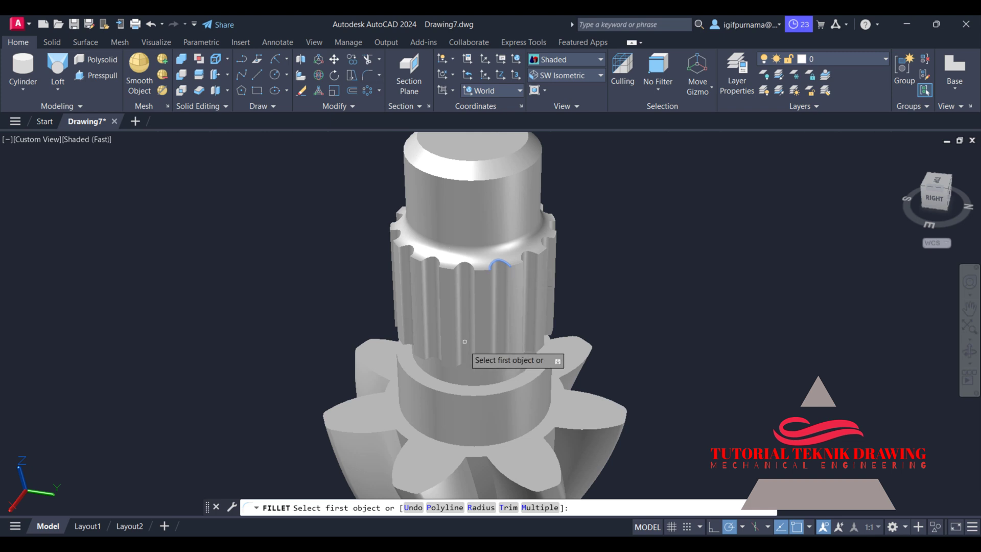
click(438, 378)
right_click(449, 377)
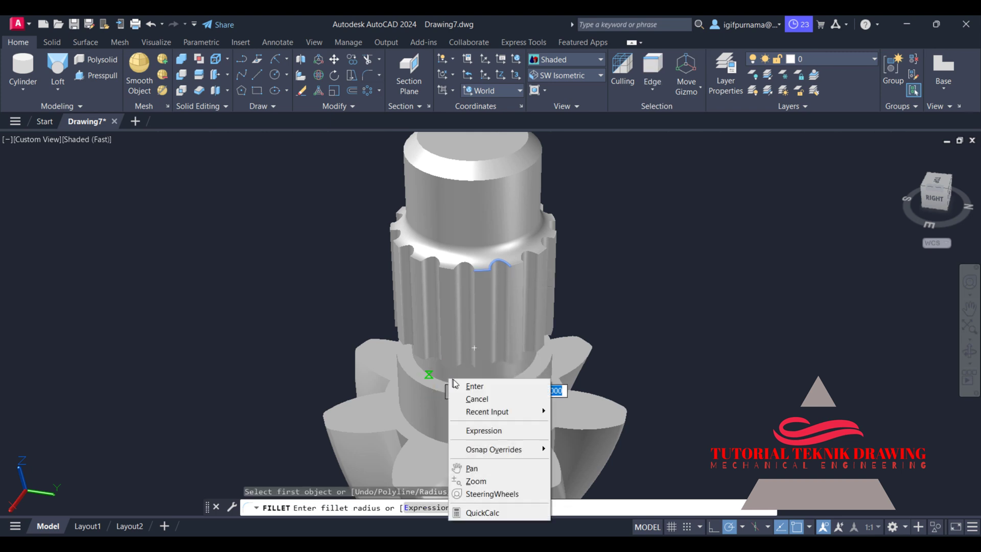
click(466, 387)
right_click(457, 384)
click(475, 390)
key(Return)
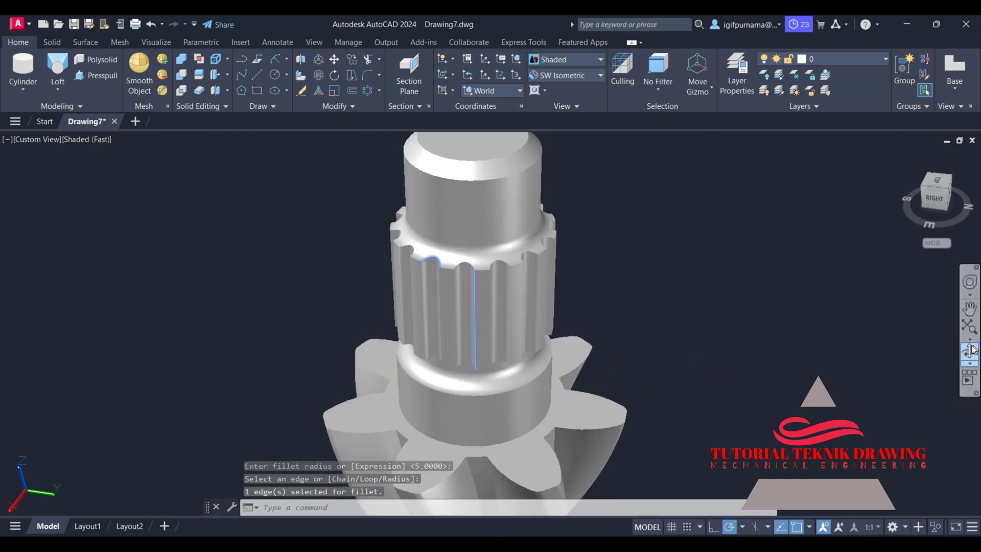
click(969, 351)
drag(506, 286, 494, 213)
right_click(510, 203)
click(534, 211)
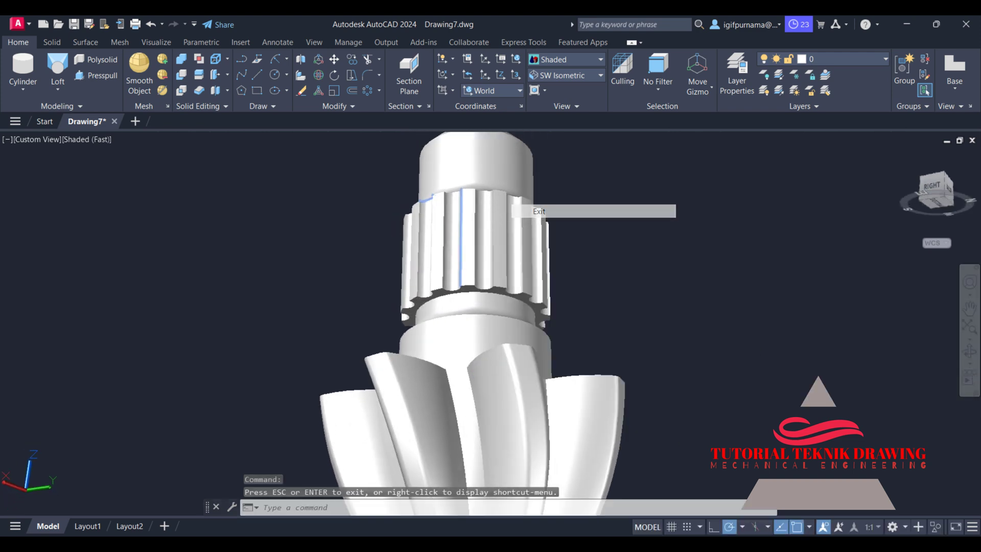
Fillet the edge at the base of the splines with radius 5, then orbit to check.
click(354, 62)
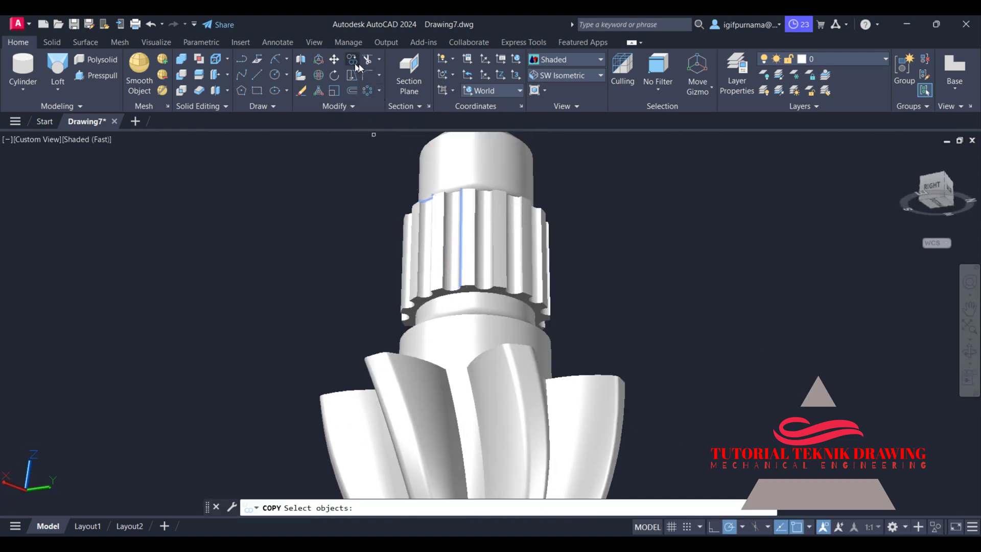
click(366, 77)
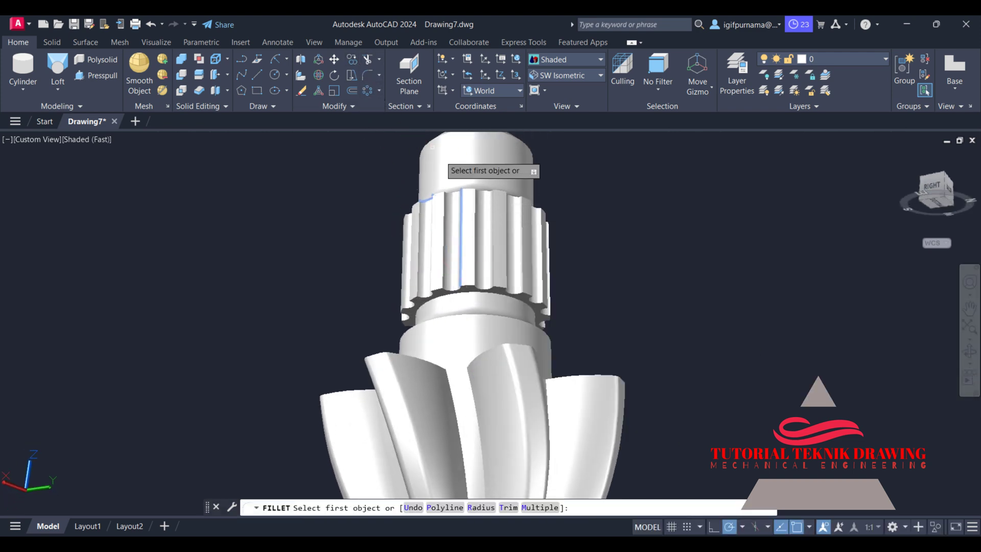
click(496, 294)
right_click(505, 296)
click(520, 301)
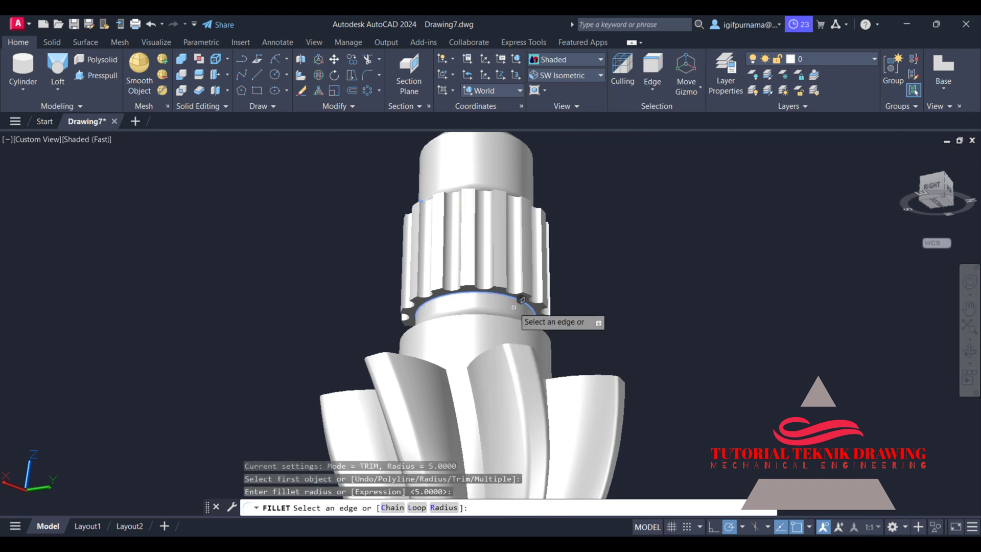
right_click(522, 310)
click(528, 313)
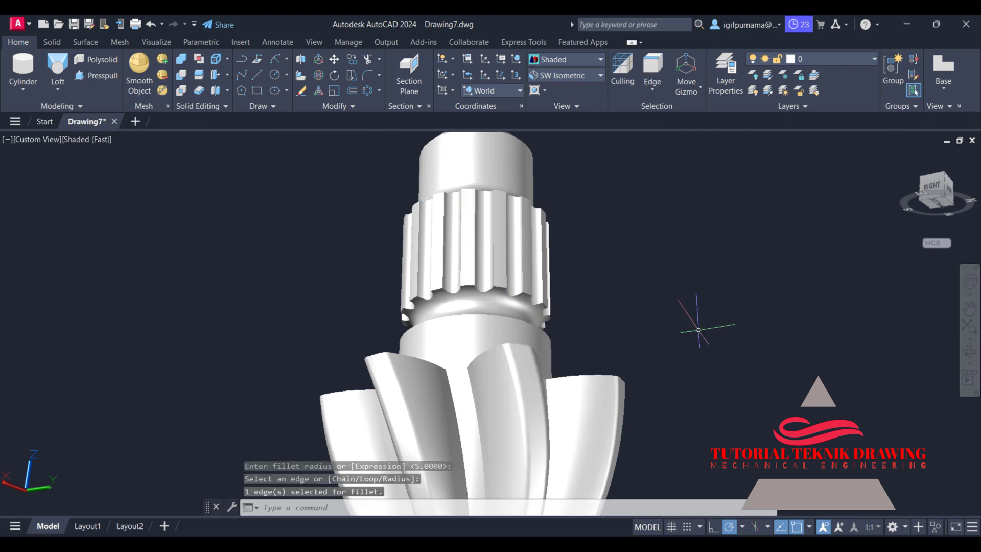
click(970, 351)
drag(634, 272, 664, 208)
right_click(664, 208)
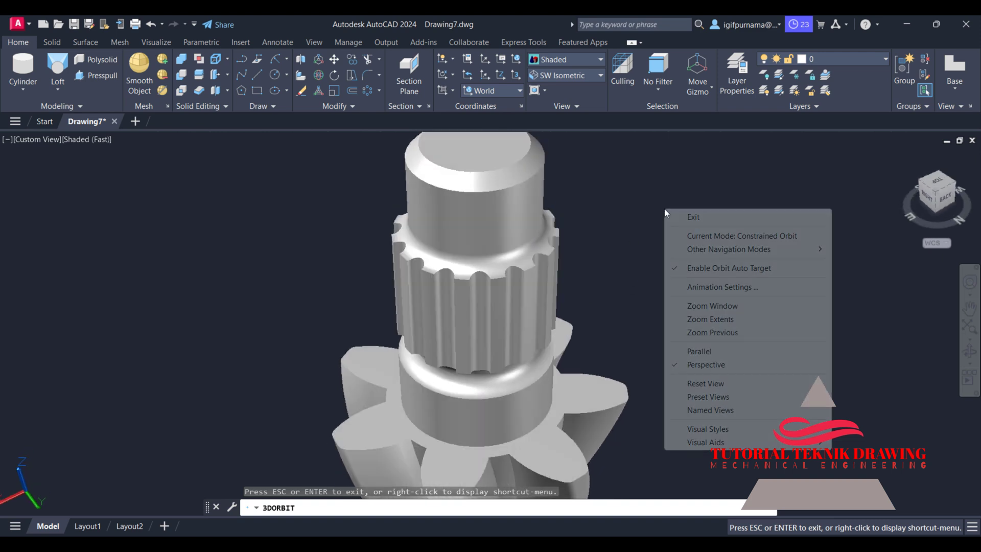
click(703, 222)
Round one more joint edge with a radius-5 fillet and return to the home view.
click(366, 76)
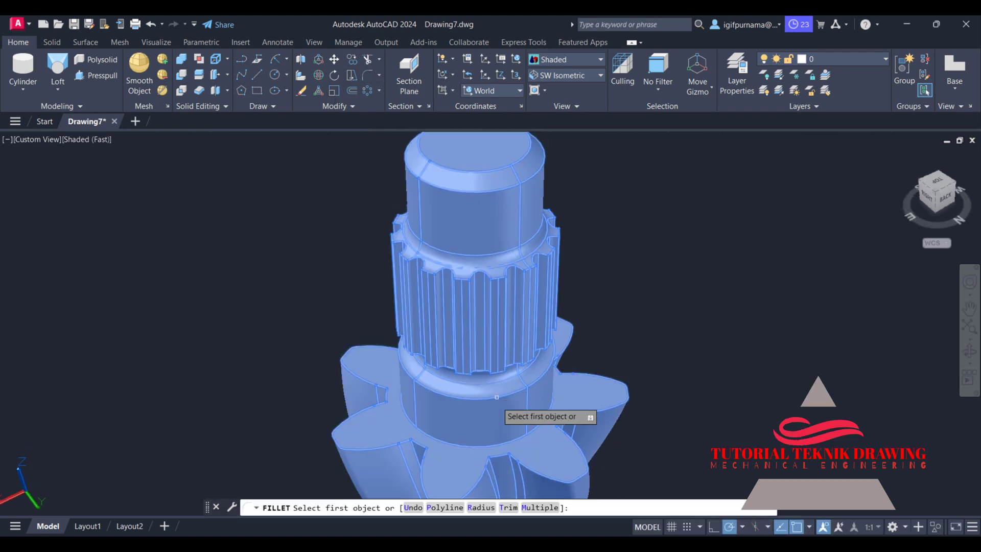
click(510, 440)
right_click(531, 441)
click(564, 307)
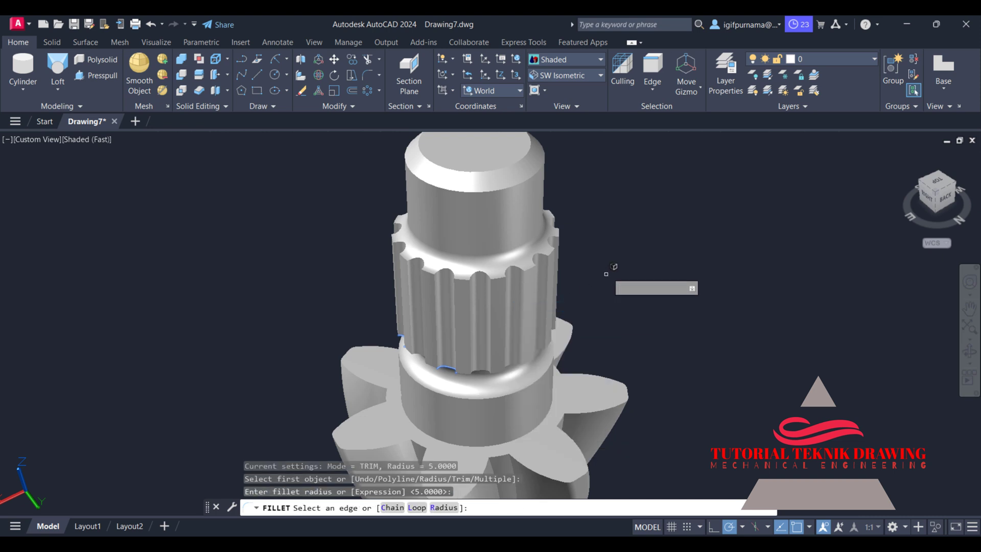
right_click(628, 265)
click(629, 265)
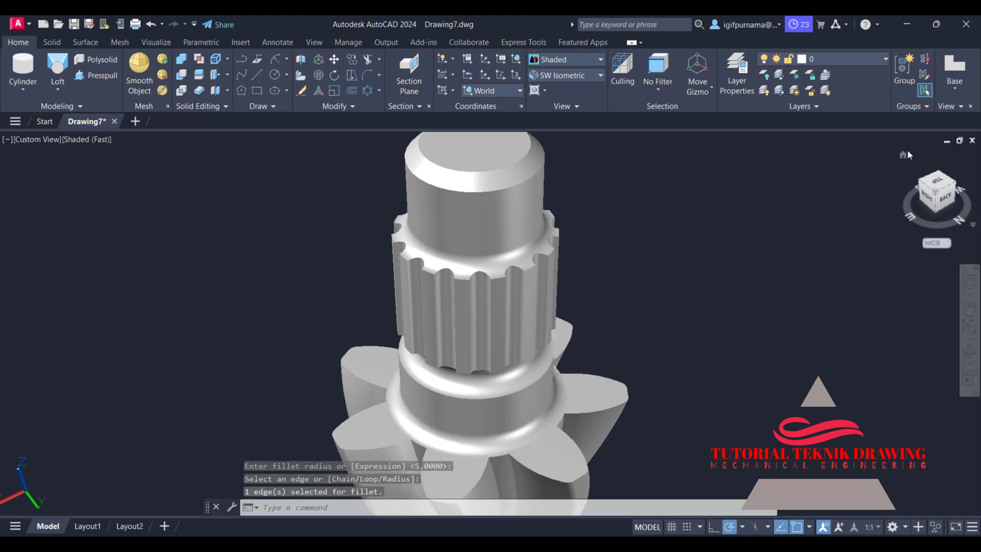
click(906, 152)
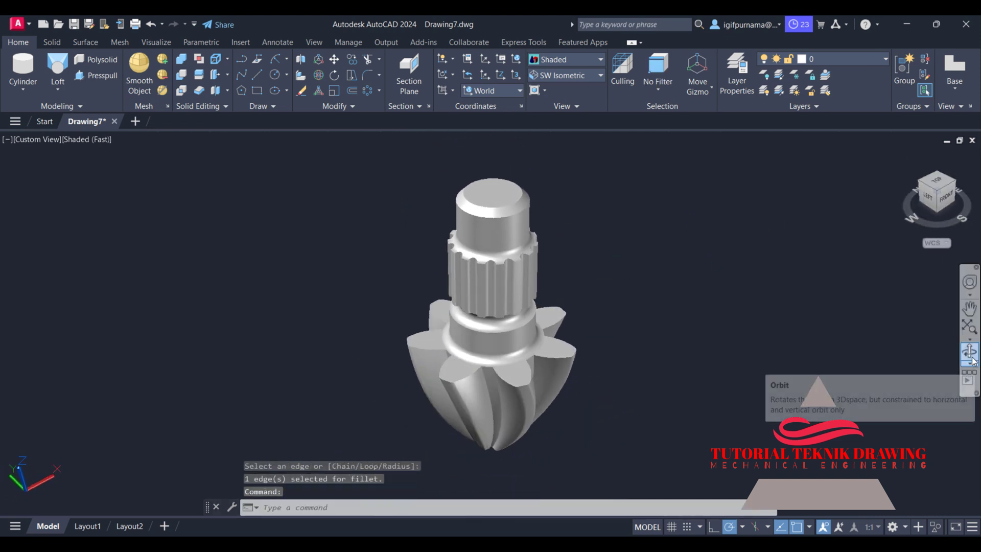
click(973, 360)
Orbit around the shaft, then switch to the southwest isometric view.
mouse_move(549, 210)
mouse_down()
mouse_move(507, 236)
mouse_move(446, 211)
mouse_move(489, 239)
mouse_move(491, 208)
mouse_up()
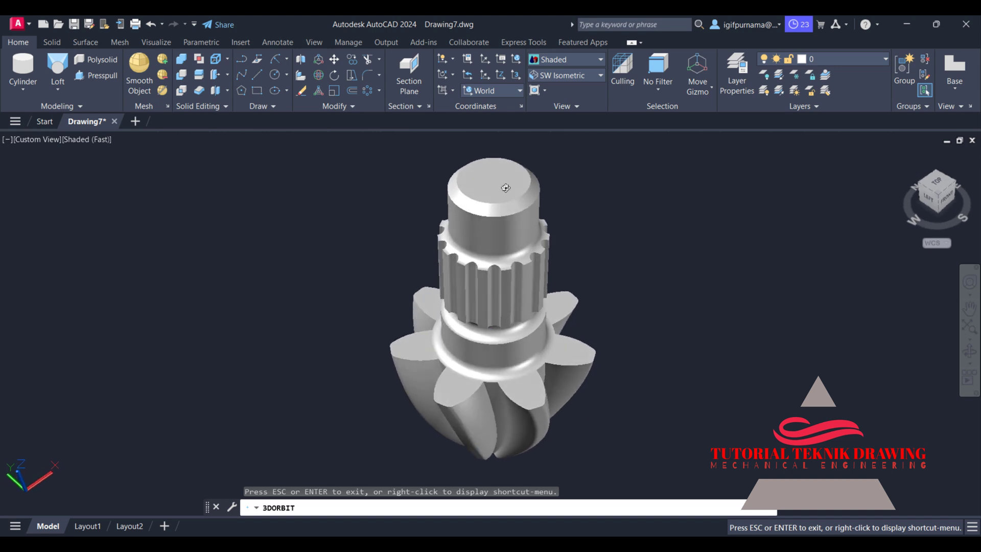
drag(511, 279, 509, 193)
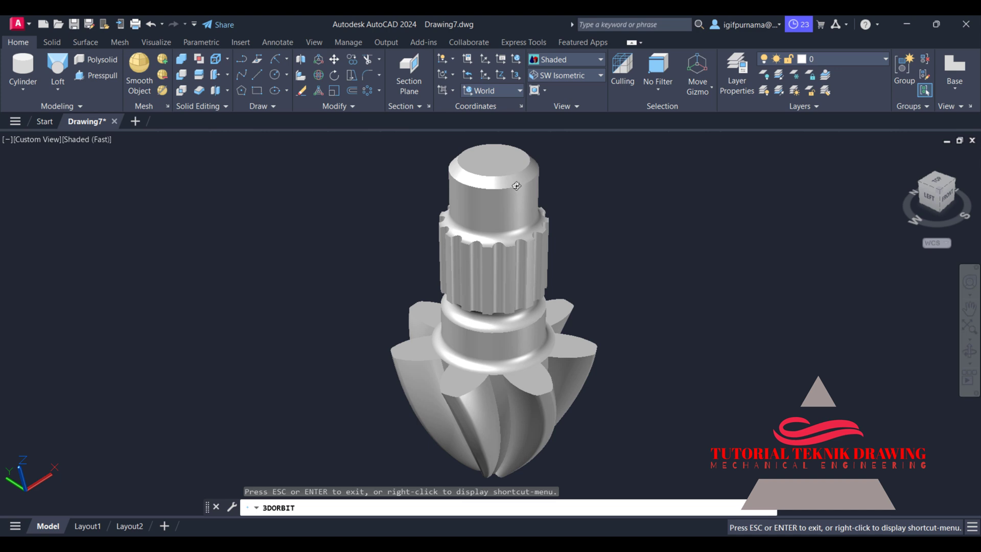
mouse_move(533, 285)
mouse_down()
mouse_move(586, 267)
mouse_move(489, 204)
mouse_move(586, 267)
mouse_up()
right_click(595, 256)
click(597, 256)
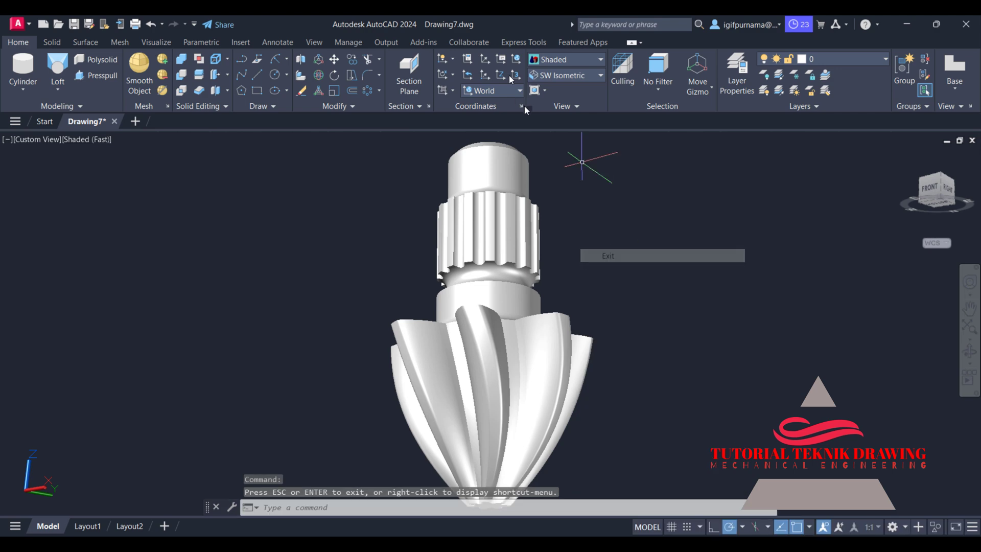
click(564, 75)
click(563, 167)
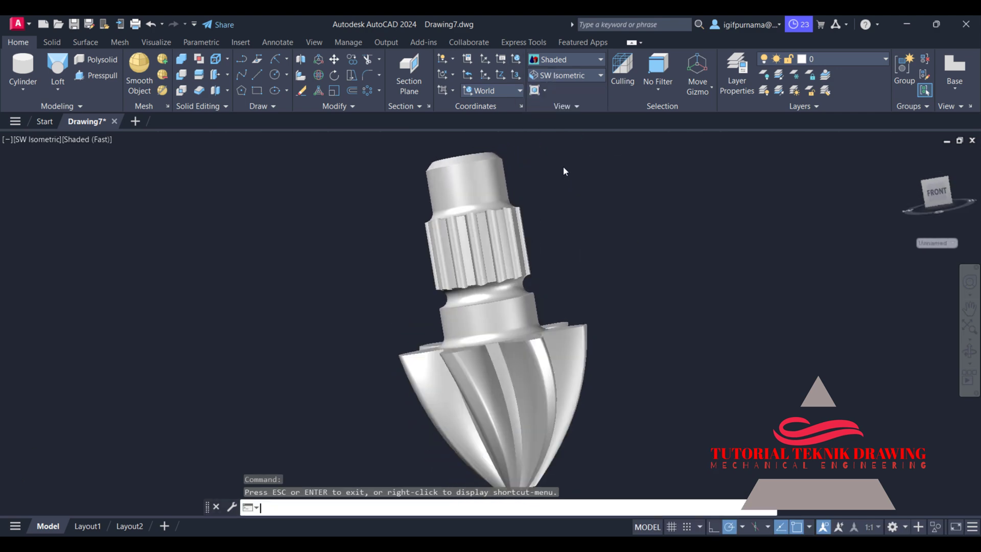
3D-rotate the gear shaft 270 degrees about the Y axis and recentre the view.
click(319, 75)
click(602, 324)
click(426, 231)
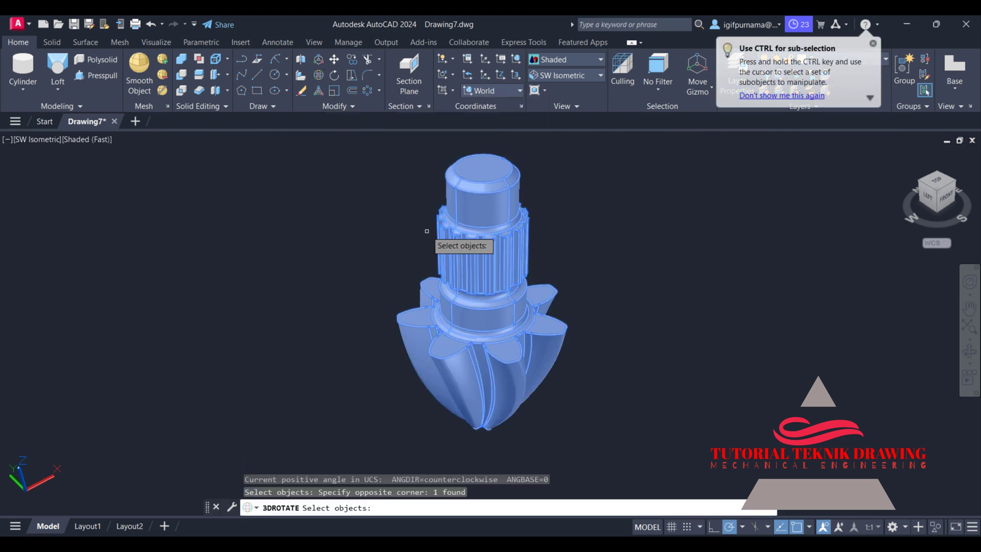
key(Return)
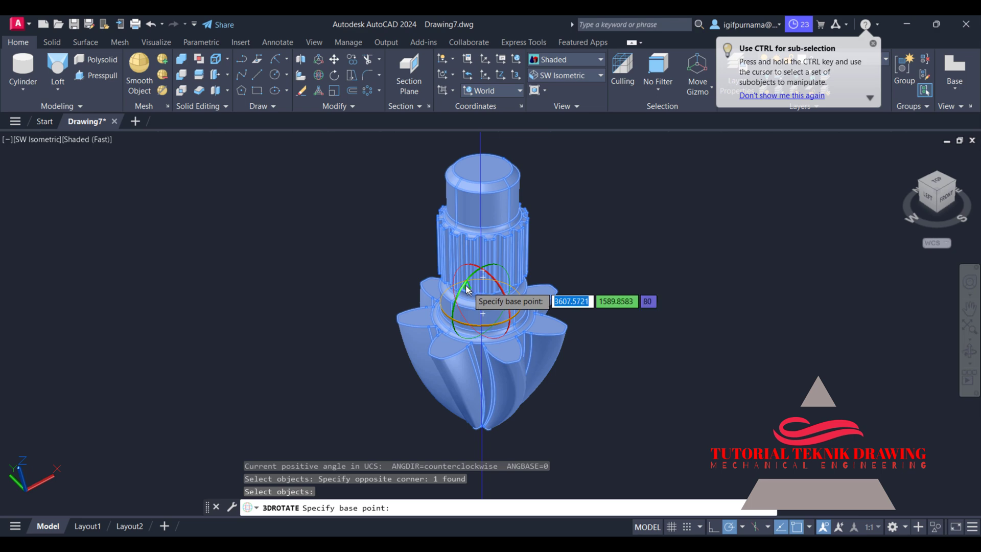
click(466, 289)
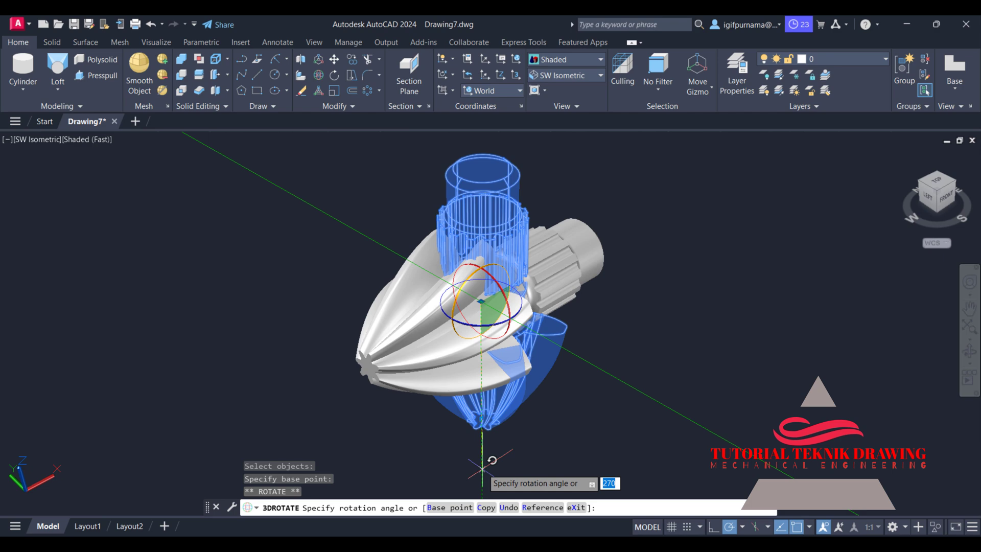
click(481, 470)
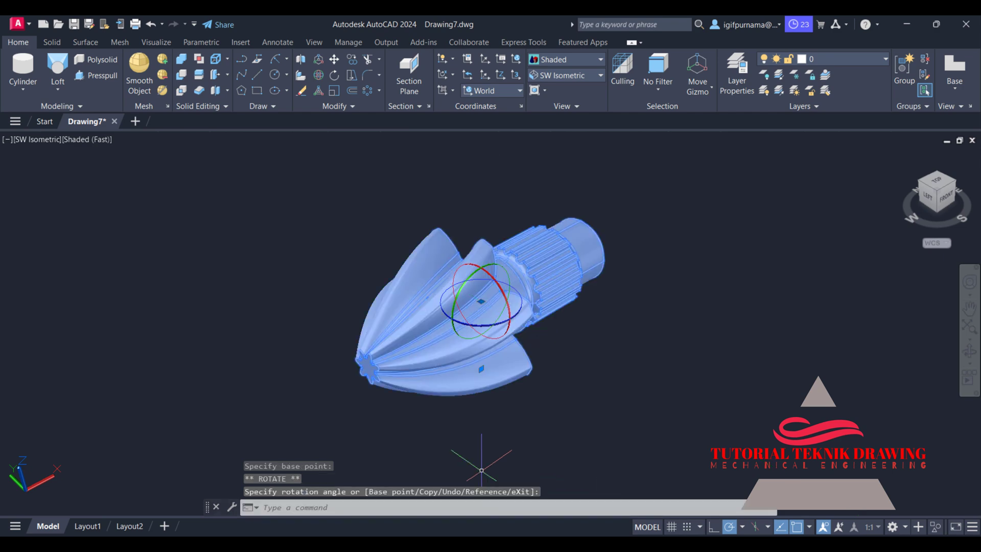
key(Escape)
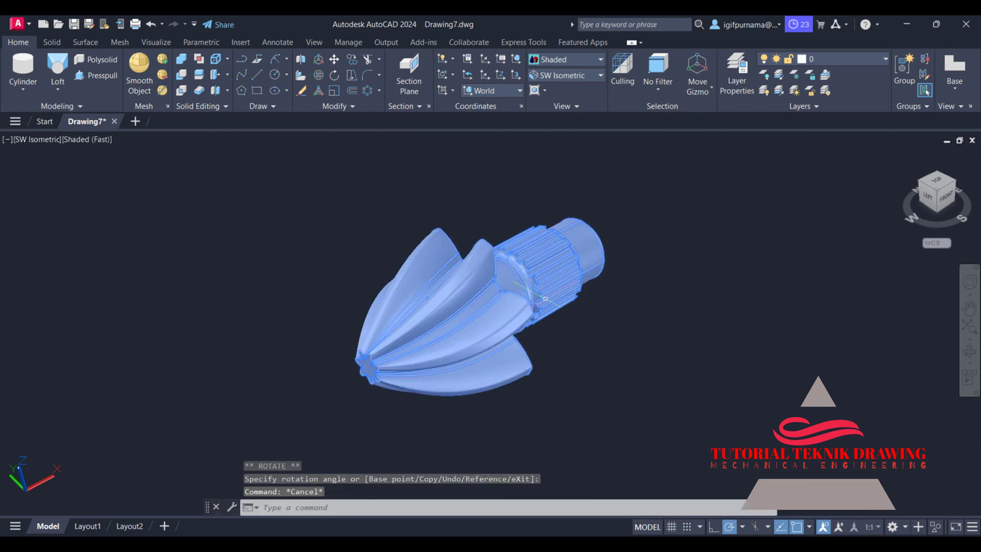
scroll(554, 263, up, 1)
middle_drag(613, 208, 524, 215)
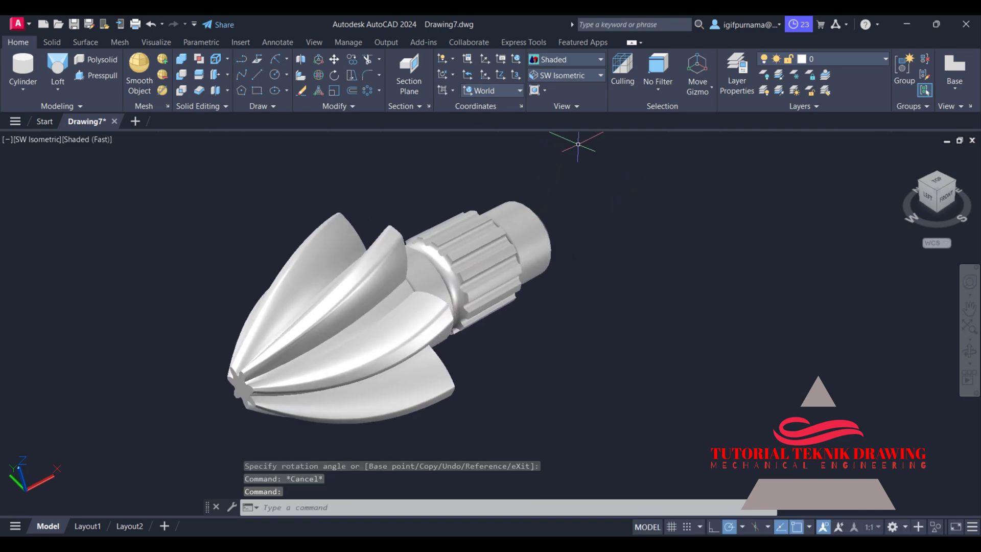
Open the Materials Browser with RMAT and drag the gold-toned metal from Autodesk Library > Metal into the drawing.
text(RMA)
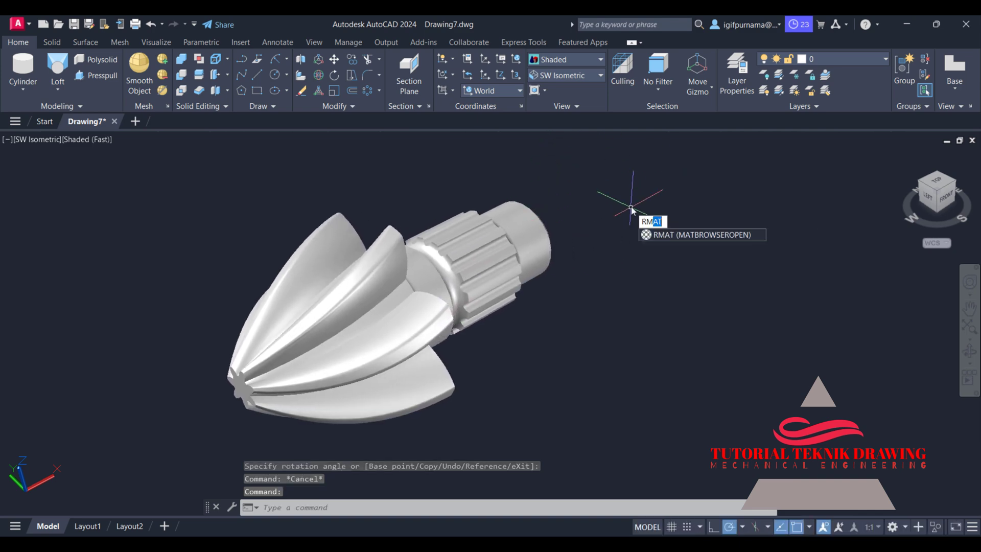
text(t)
key(Return)
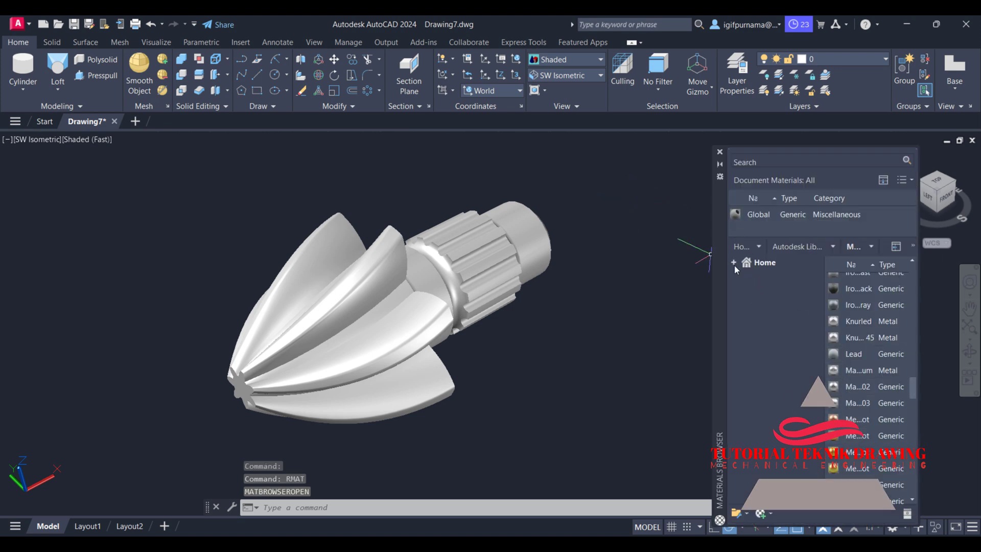
click(734, 262)
click(745, 287)
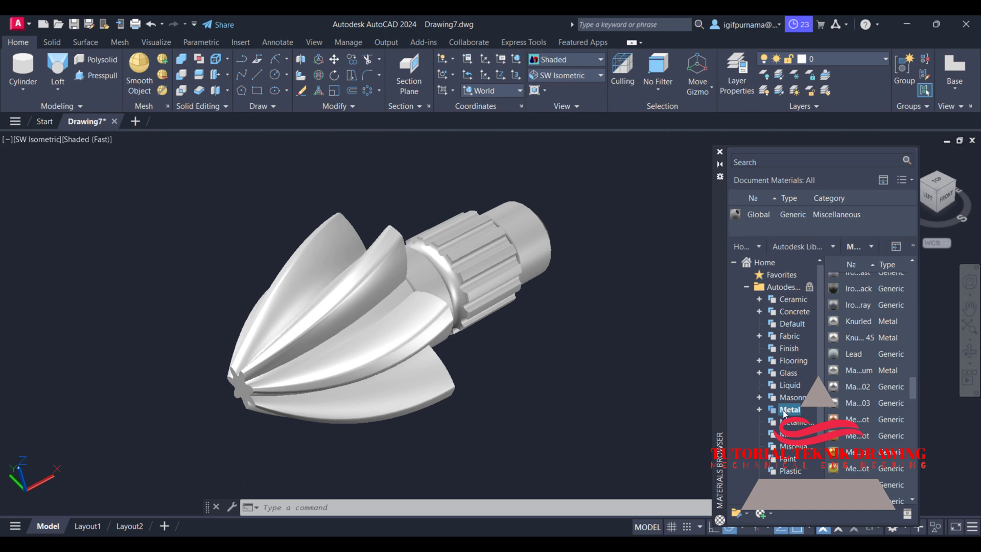
click(760, 410)
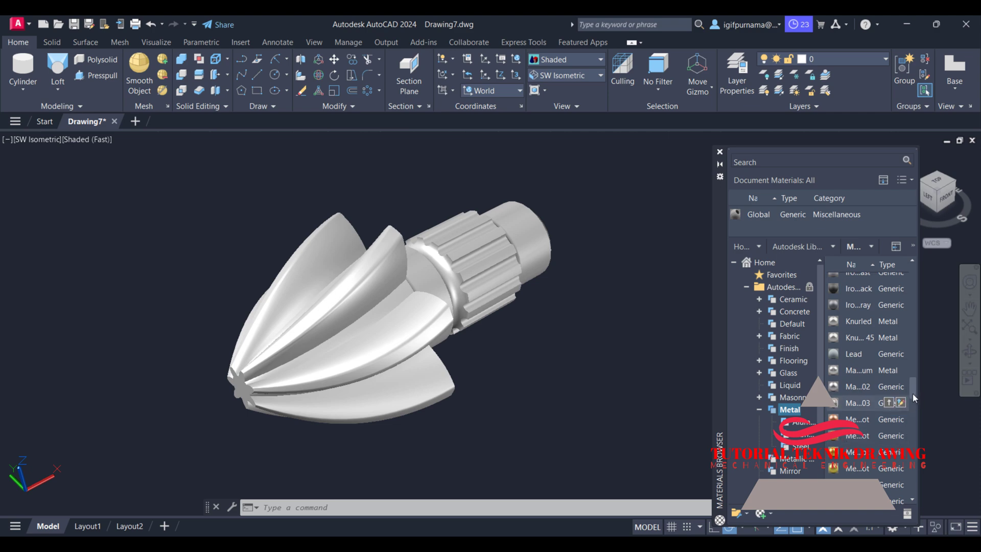
mouse_move(914, 392)
mouse_down()
mouse_move(918, 415)
mouse_move(912, 262)
mouse_move(912, 299)
mouse_up()
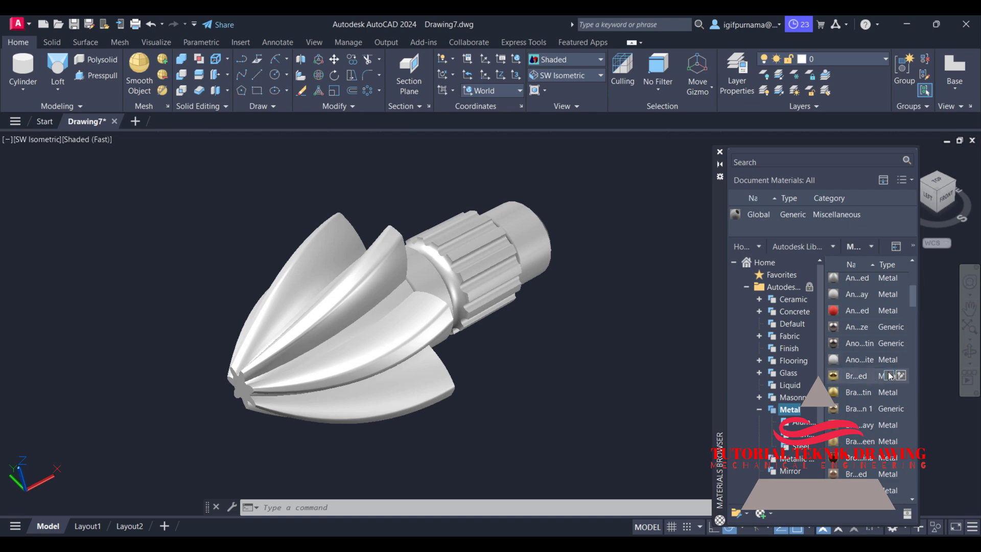
drag(875, 378, 752, 196)
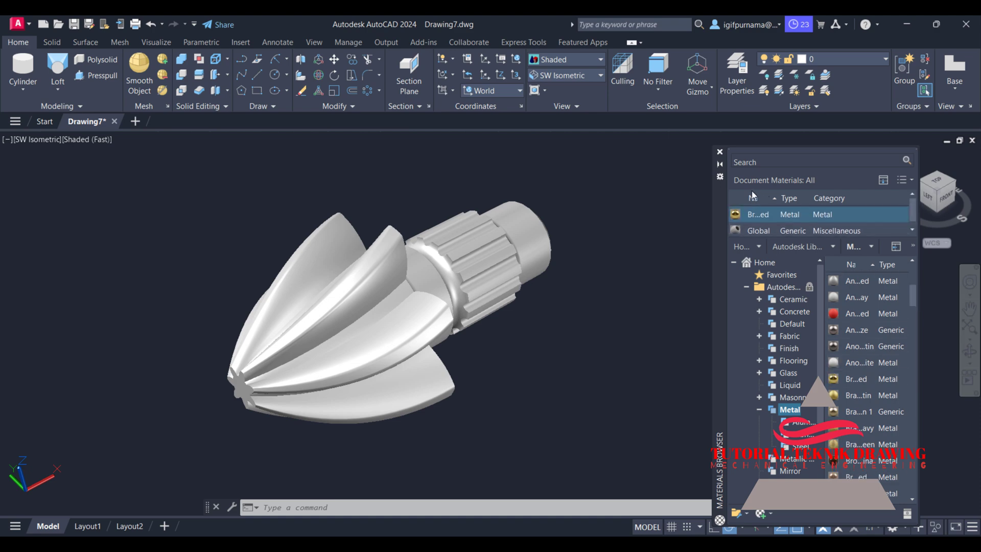
click(491, 272)
key(Escape)
Switch to the Realistic visual style and turn on sunlight with default lighting off.
click(566, 59)
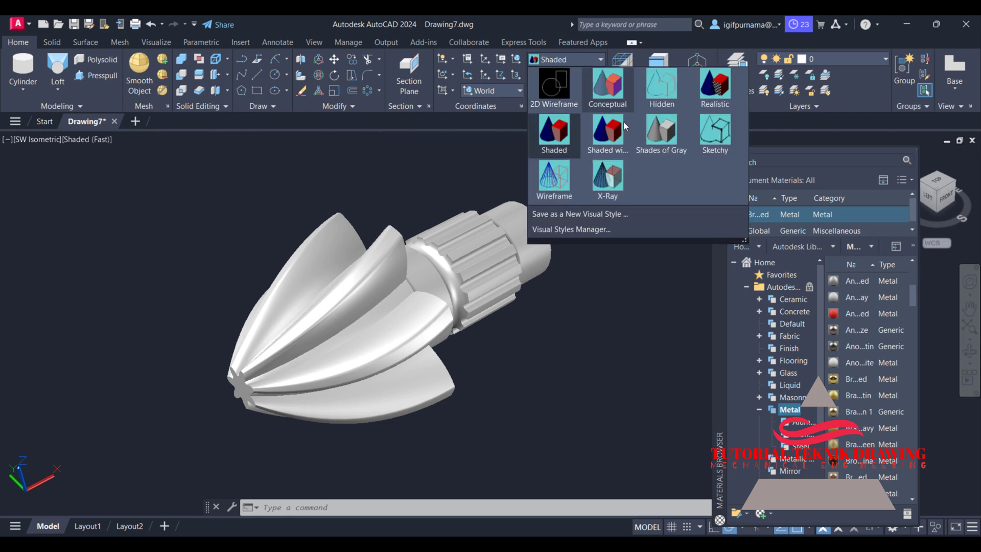
click(715, 97)
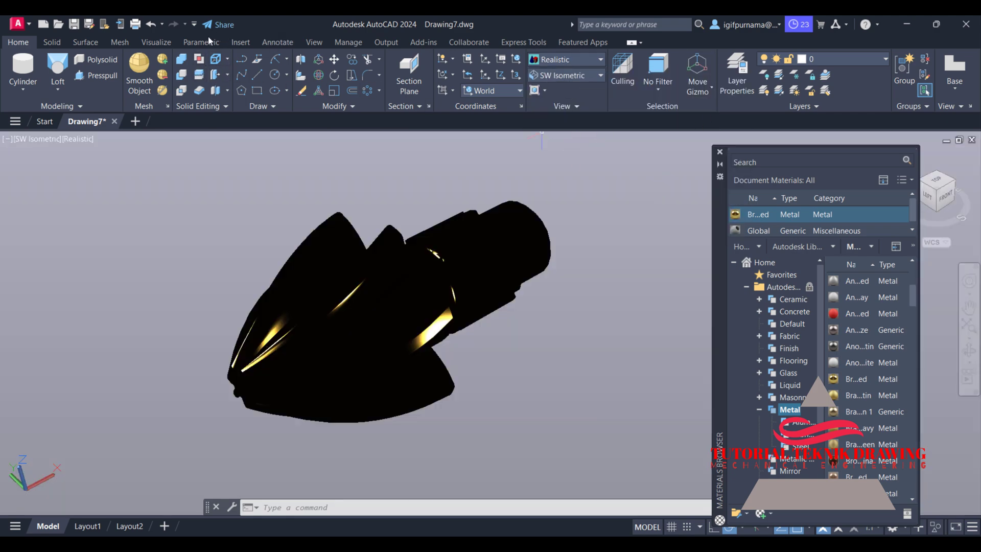
click(119, 41)
click(156, 42)
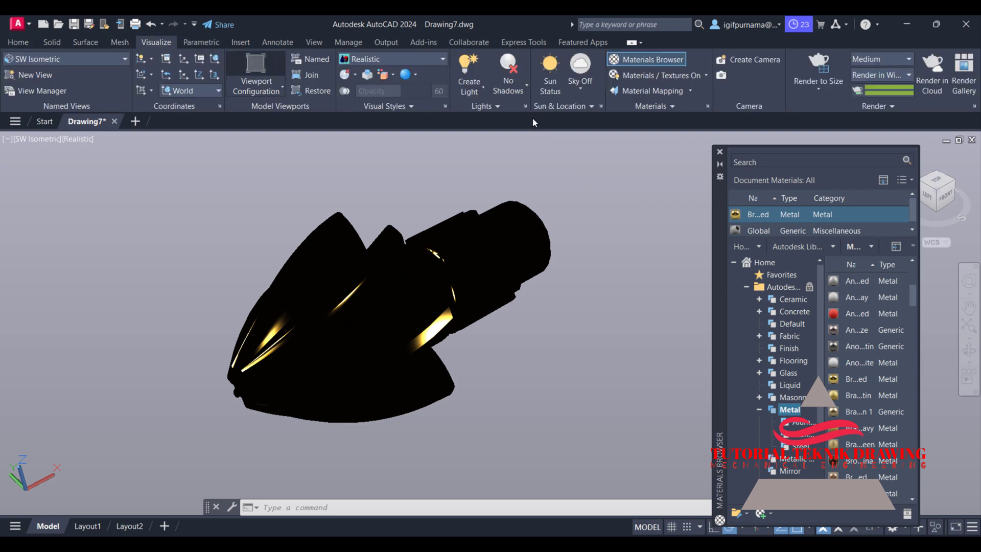
click(547, 73)
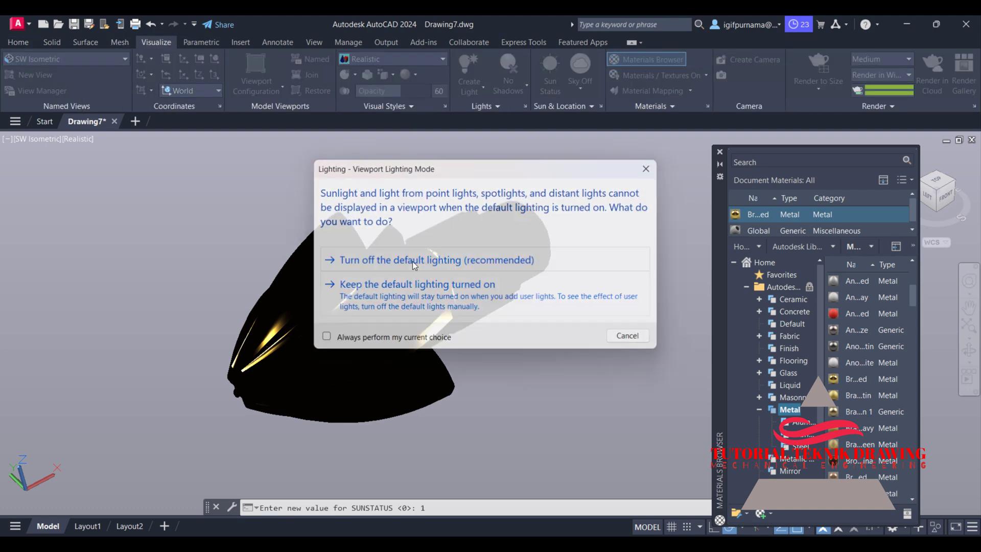
click(413, 260)
Enable the render environment and set a solid white custom background.
click(446, 281)
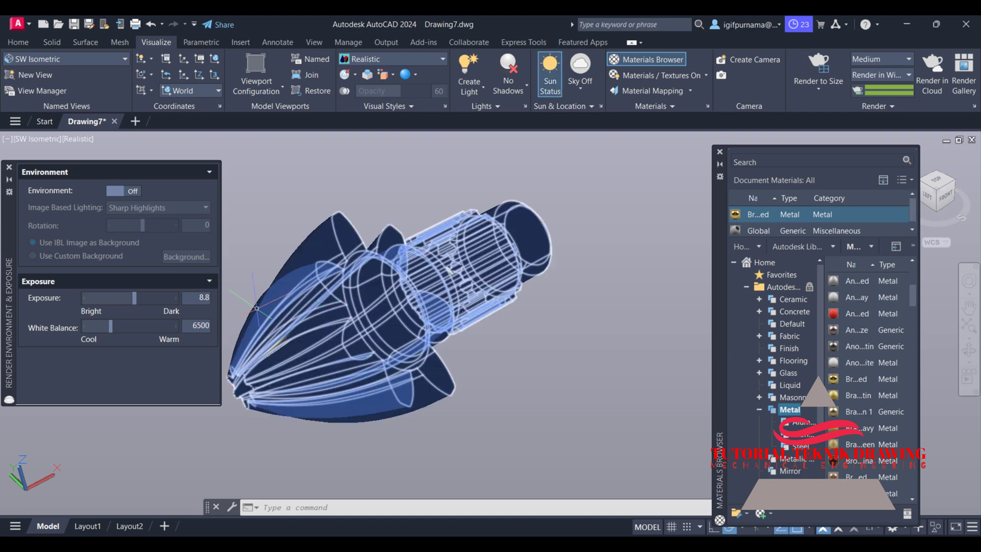
click(132, 192)
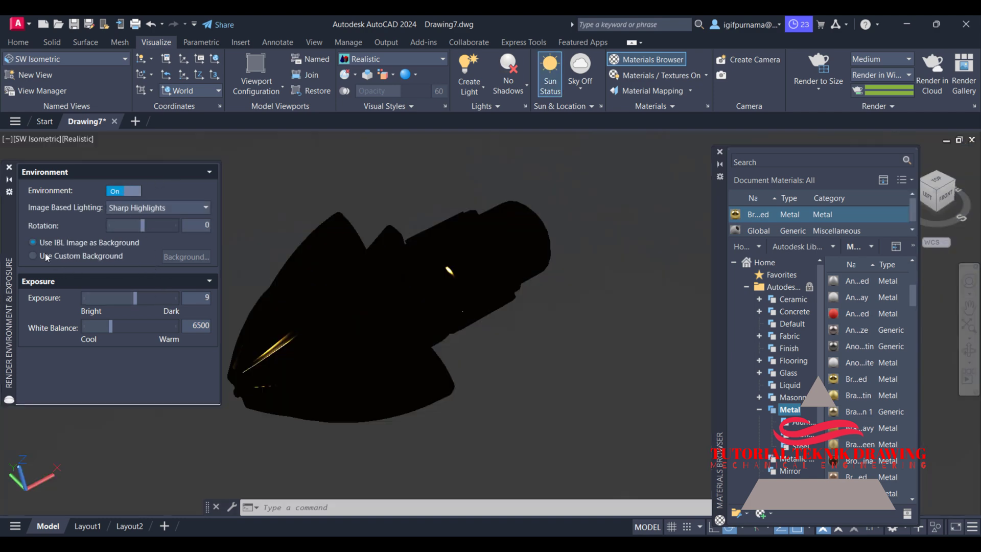
click(32, 255)
click(188, 257)
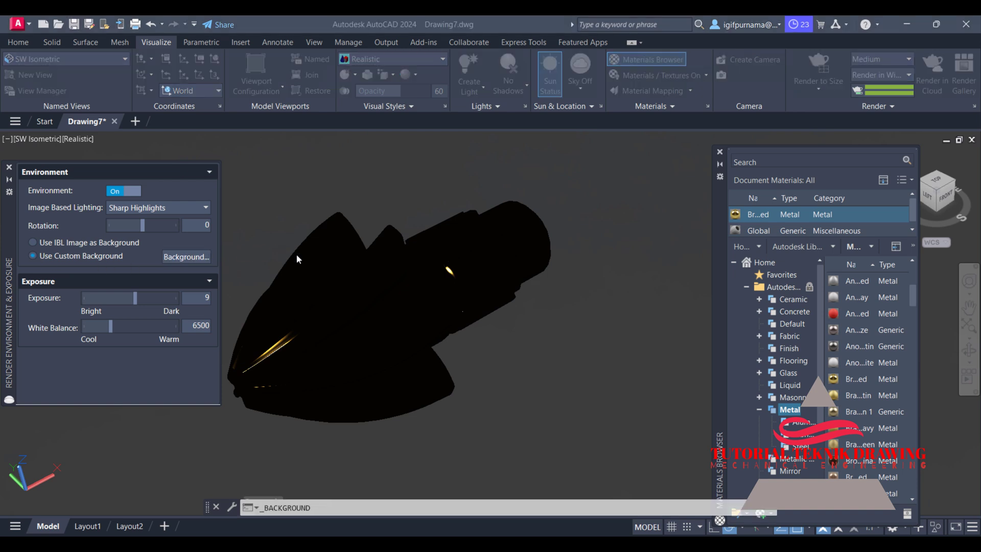
click(477, 185)
click(450, 200)
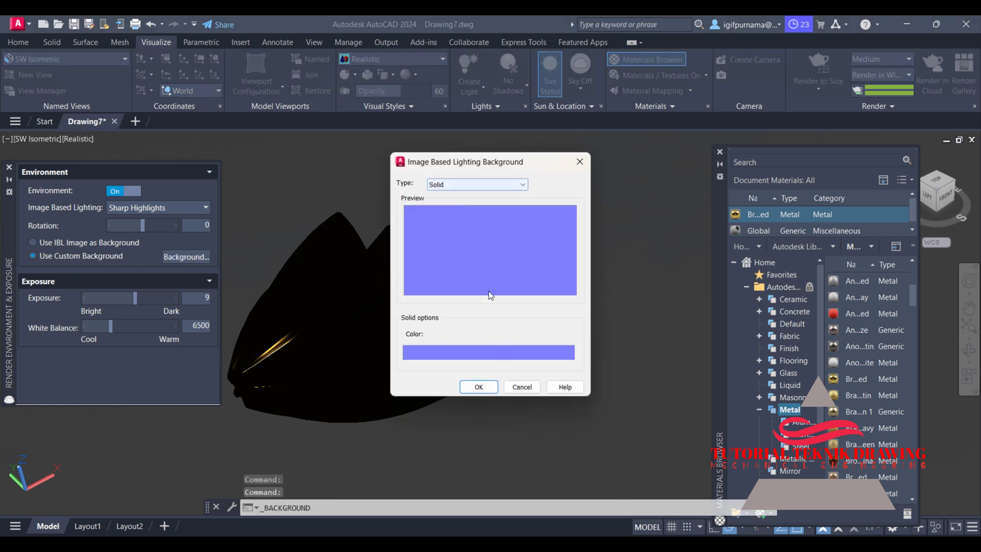
click(491, 355)
click(734, 238)
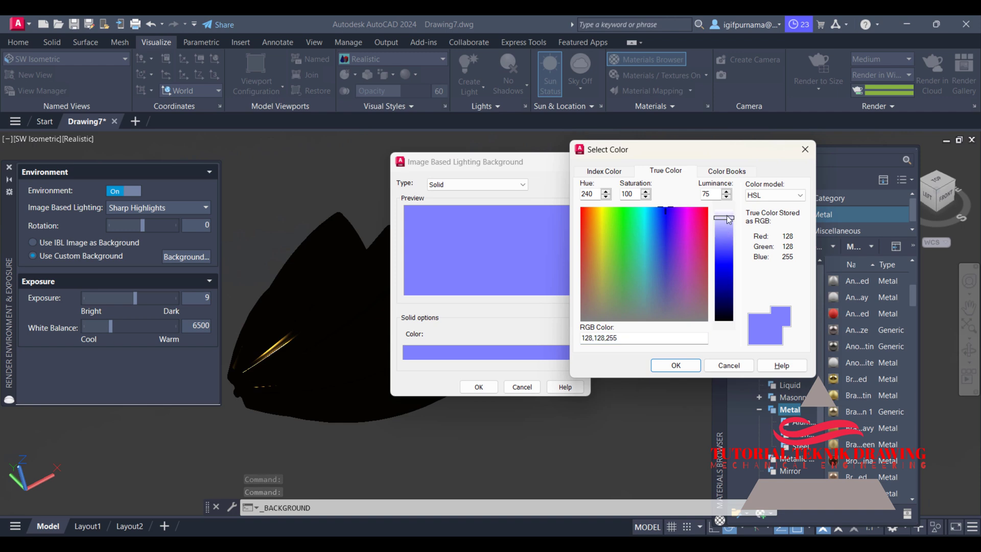
drag(724, 243, 726, 211)
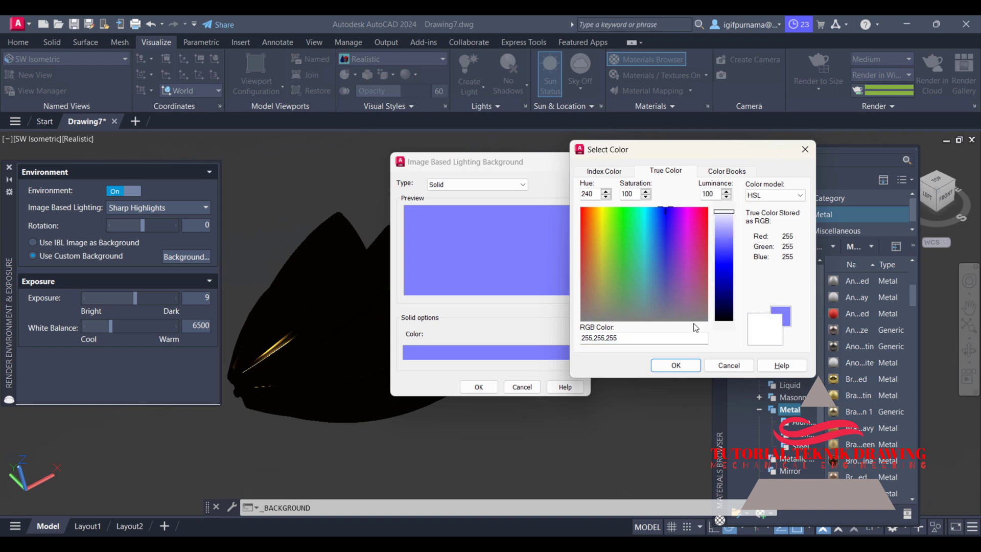
click(676, 365)
click(478, 387)
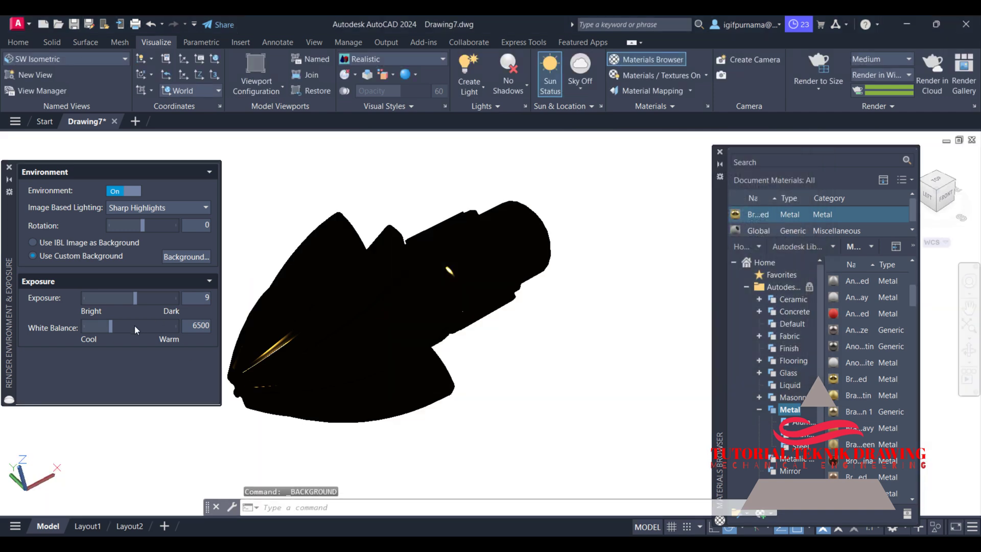
Render the gear shaft at 3300 x 2550 px output size.
click(824, 92)
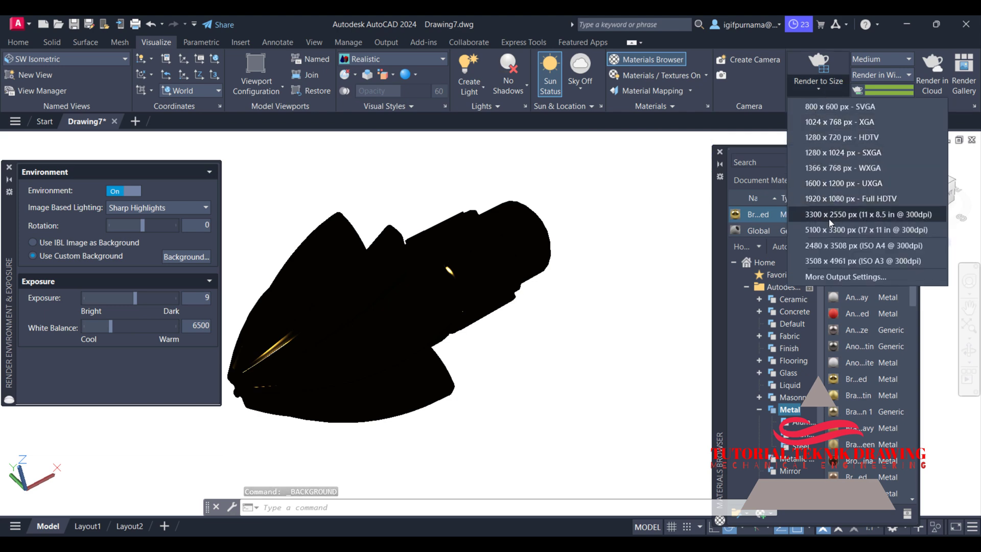
click(843, 216)
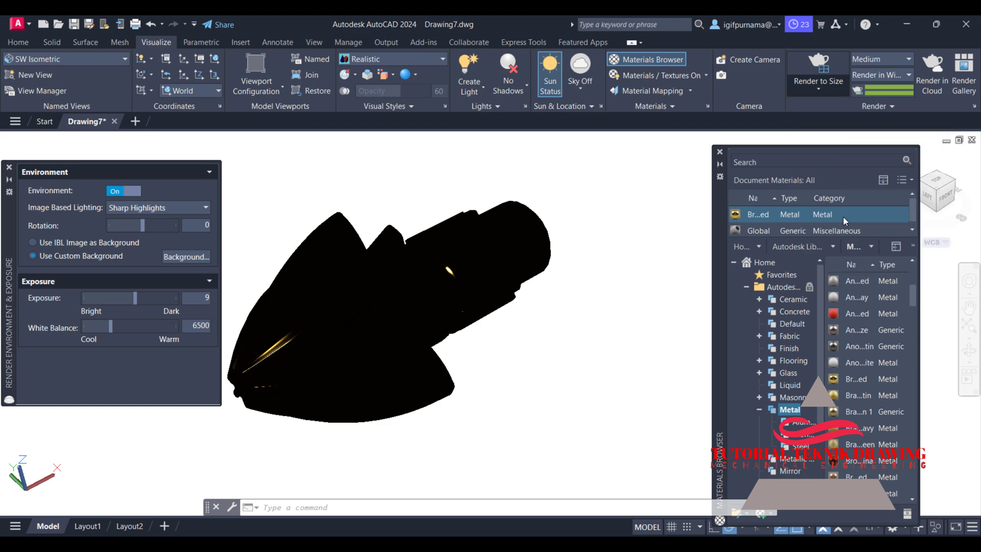
click(817, 66)
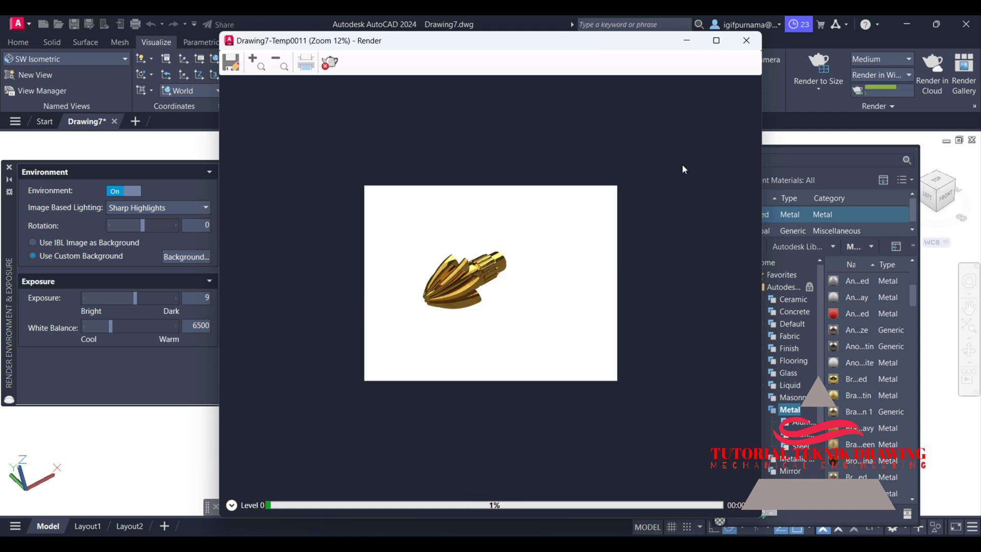
scroll(470, 281, up, 2)
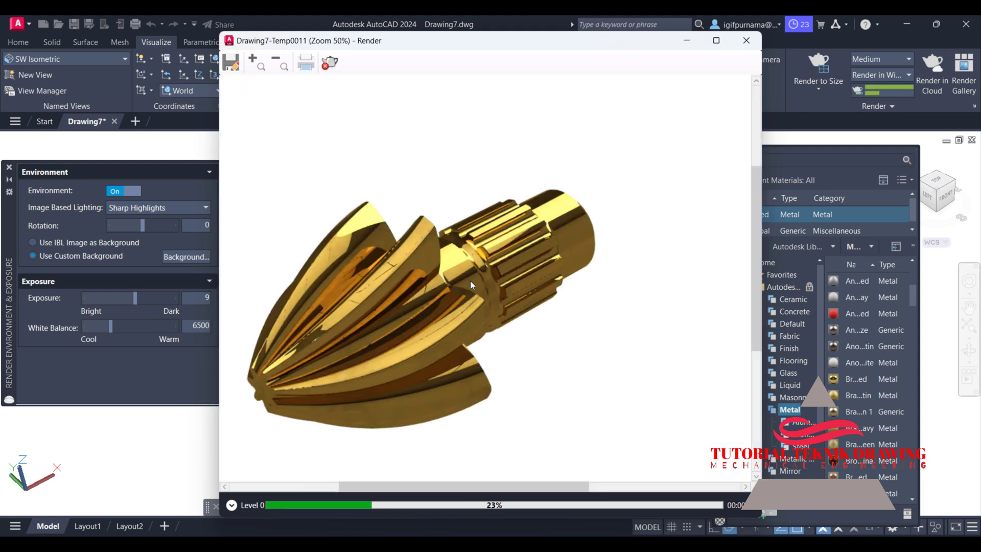
scroll(488, 277, down, 1)
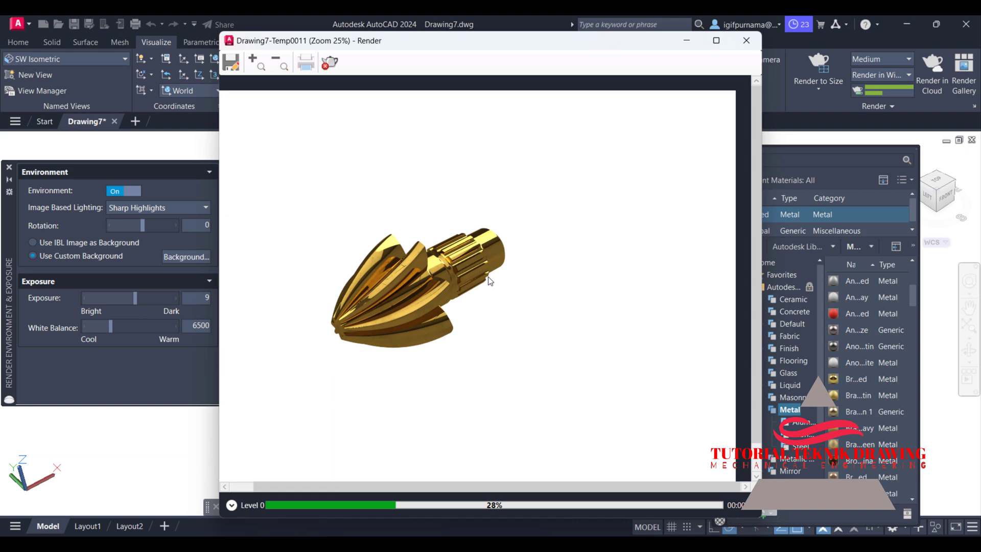